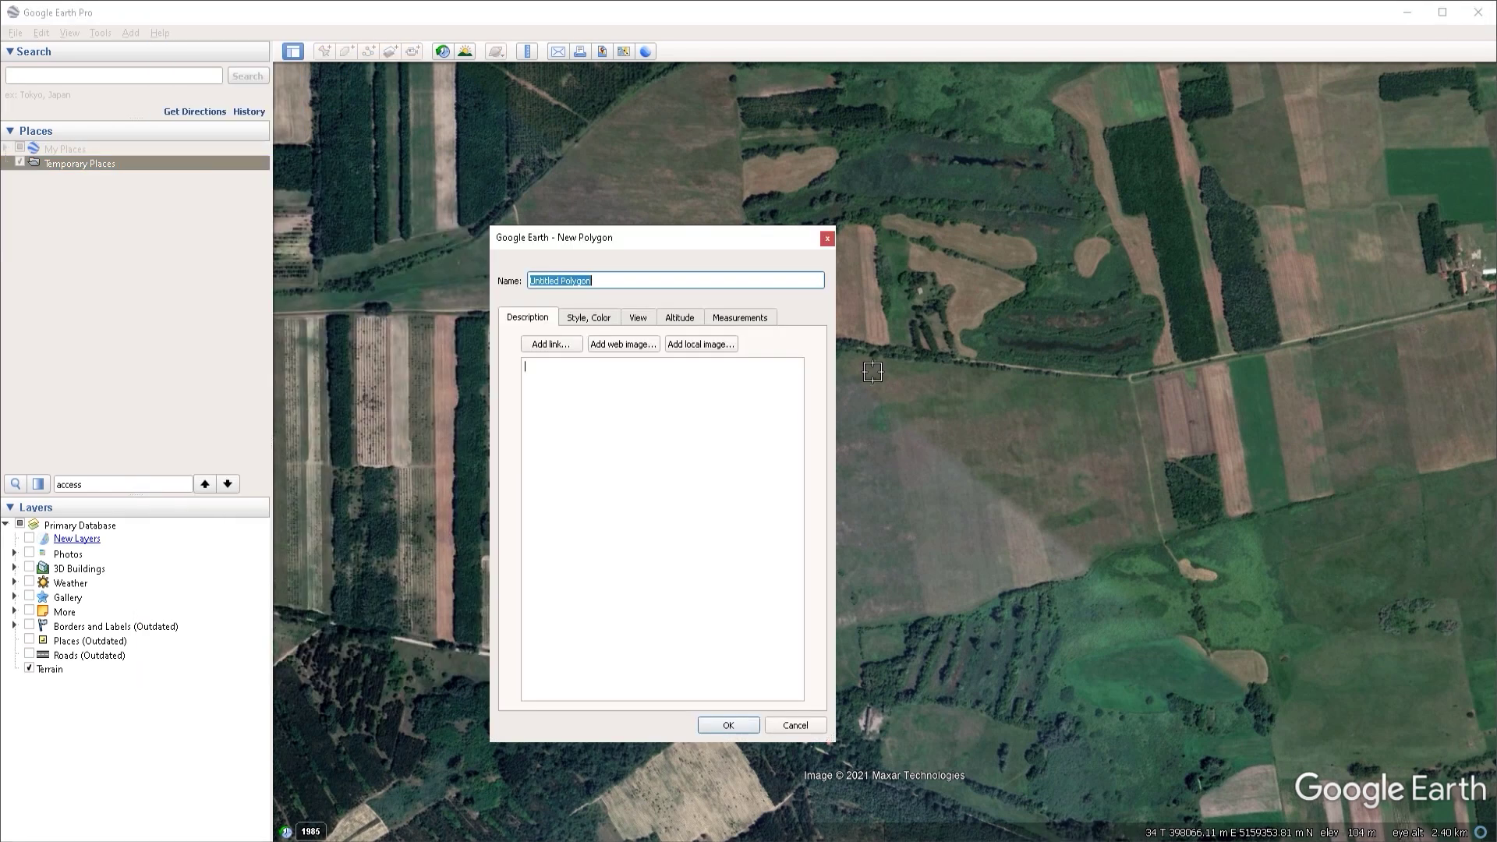
Shrink the New Polygon dialog and move it clear of the field that needs outlining
click(732, 370)
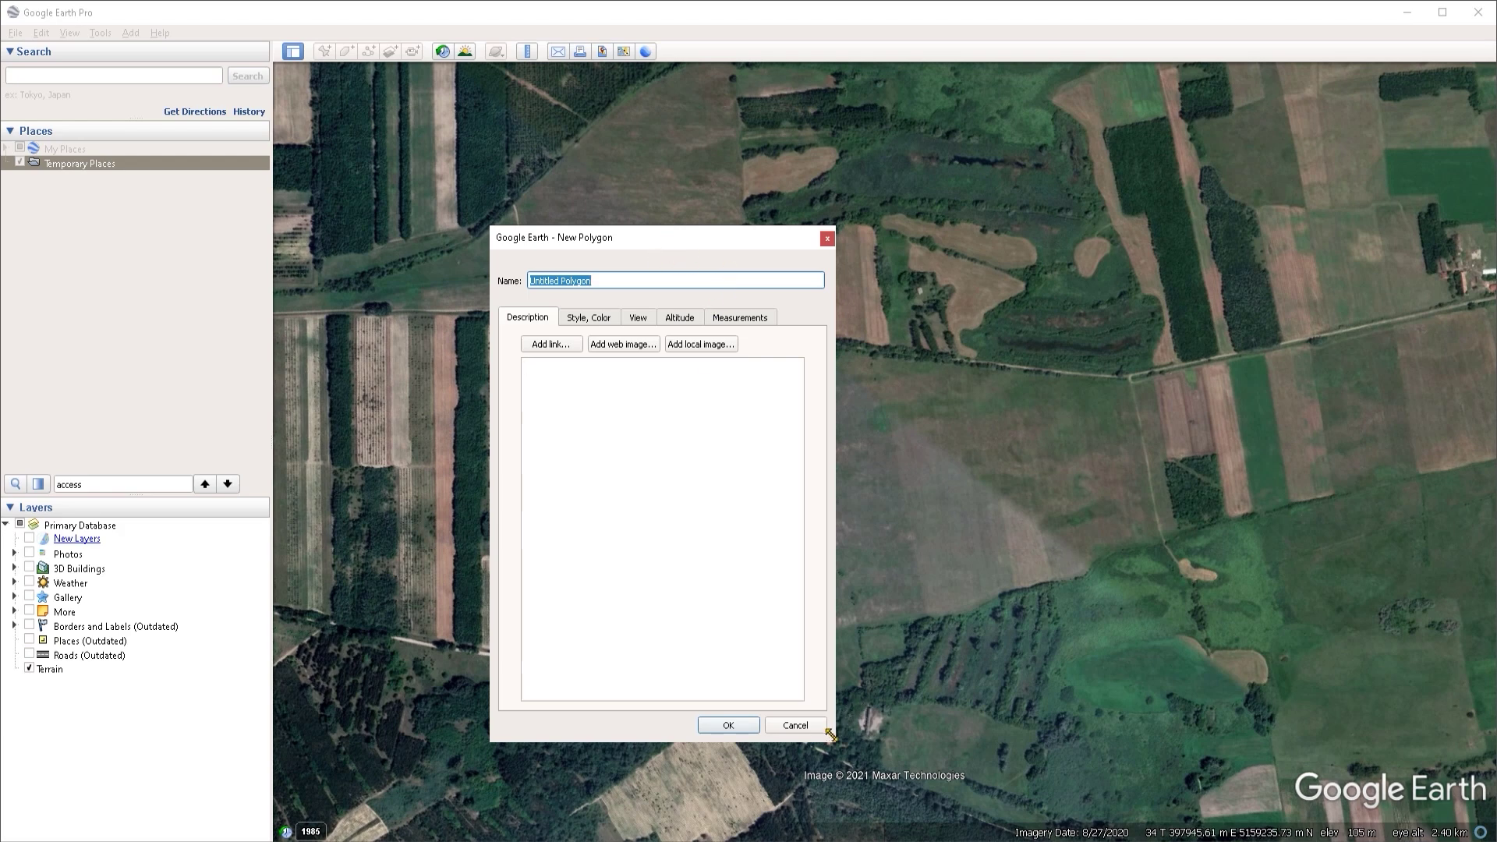
drag(831, 739, 794, 669)
drag(688, 244, 457, 227)
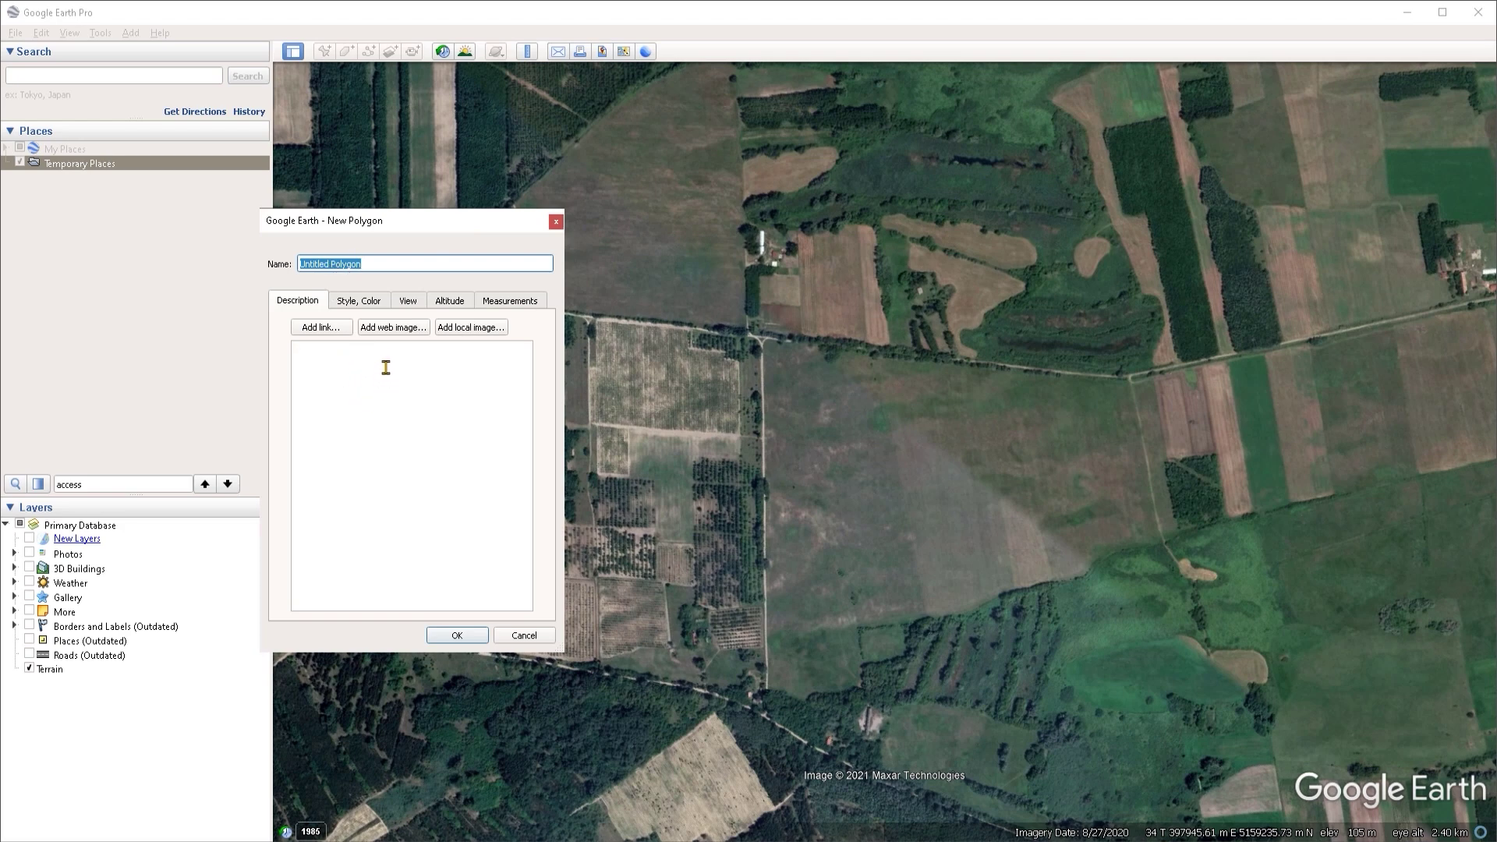
Review the new polygon's style, altitude and measurement settings, ending on the measurements
click(364, 303)
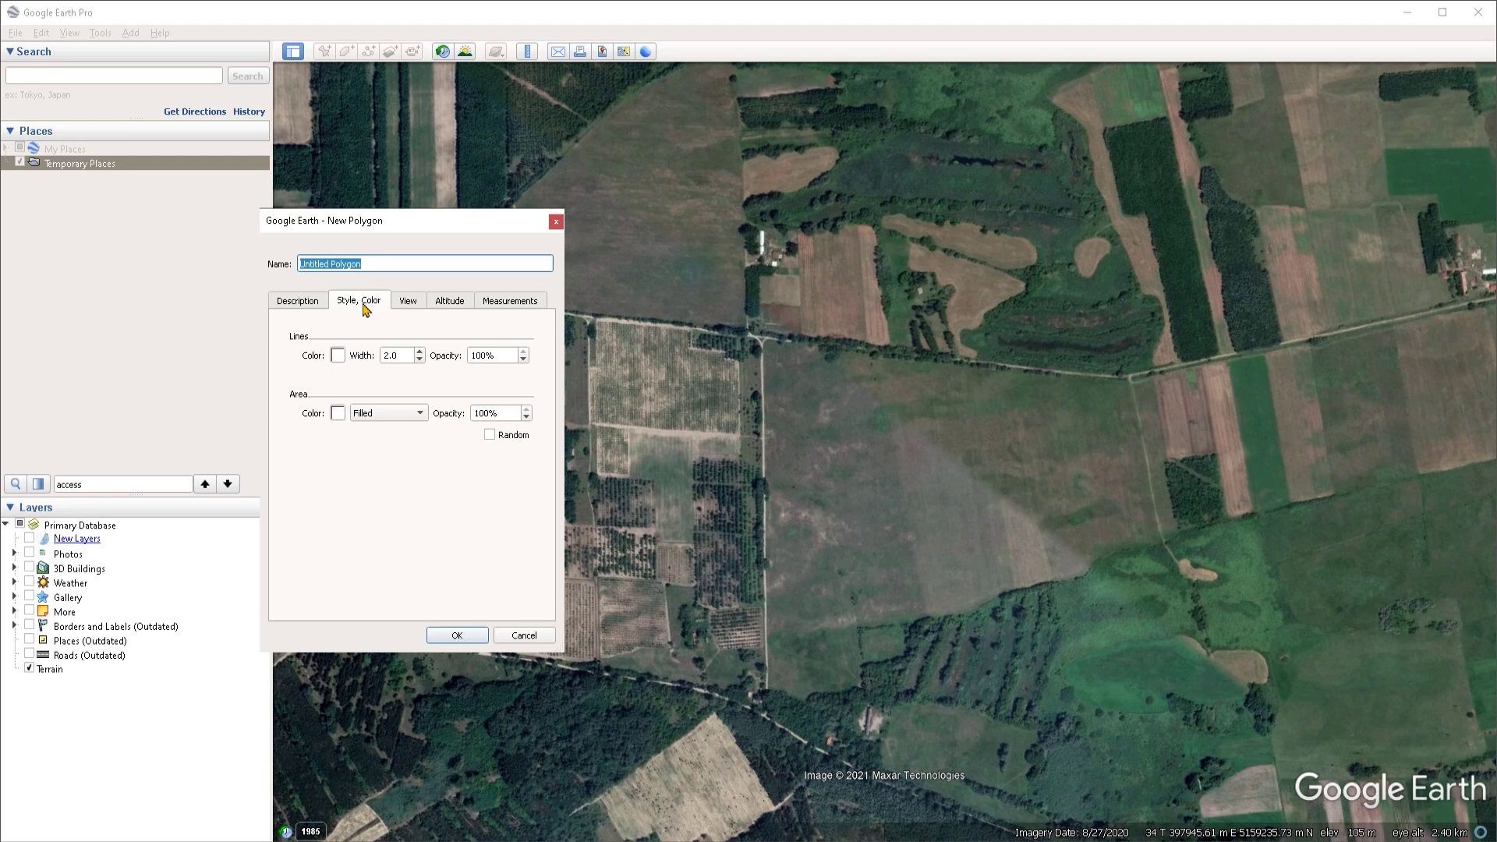
click(450, 307)
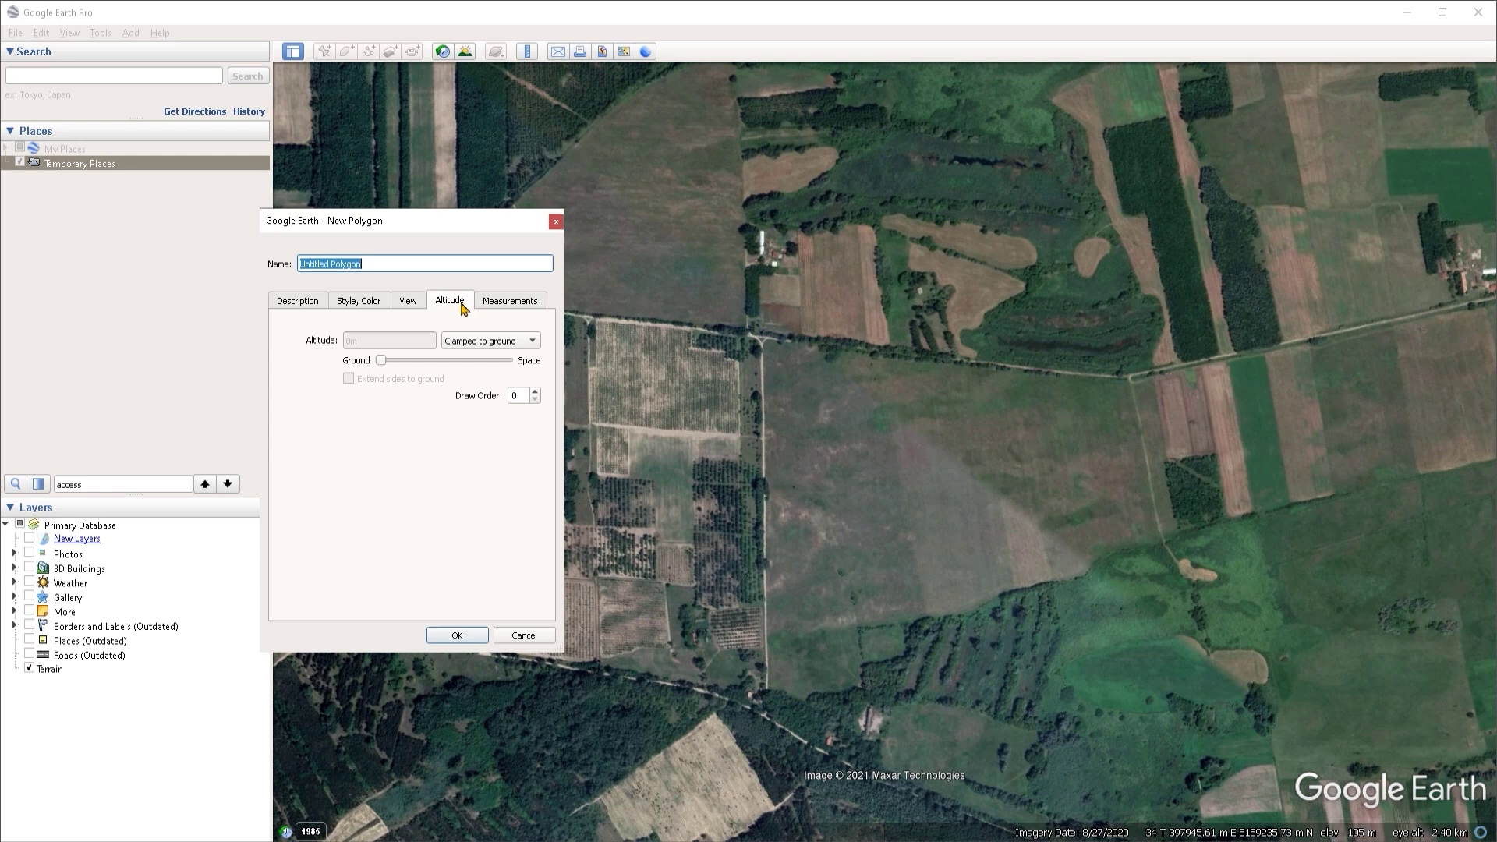
click(489, 306)
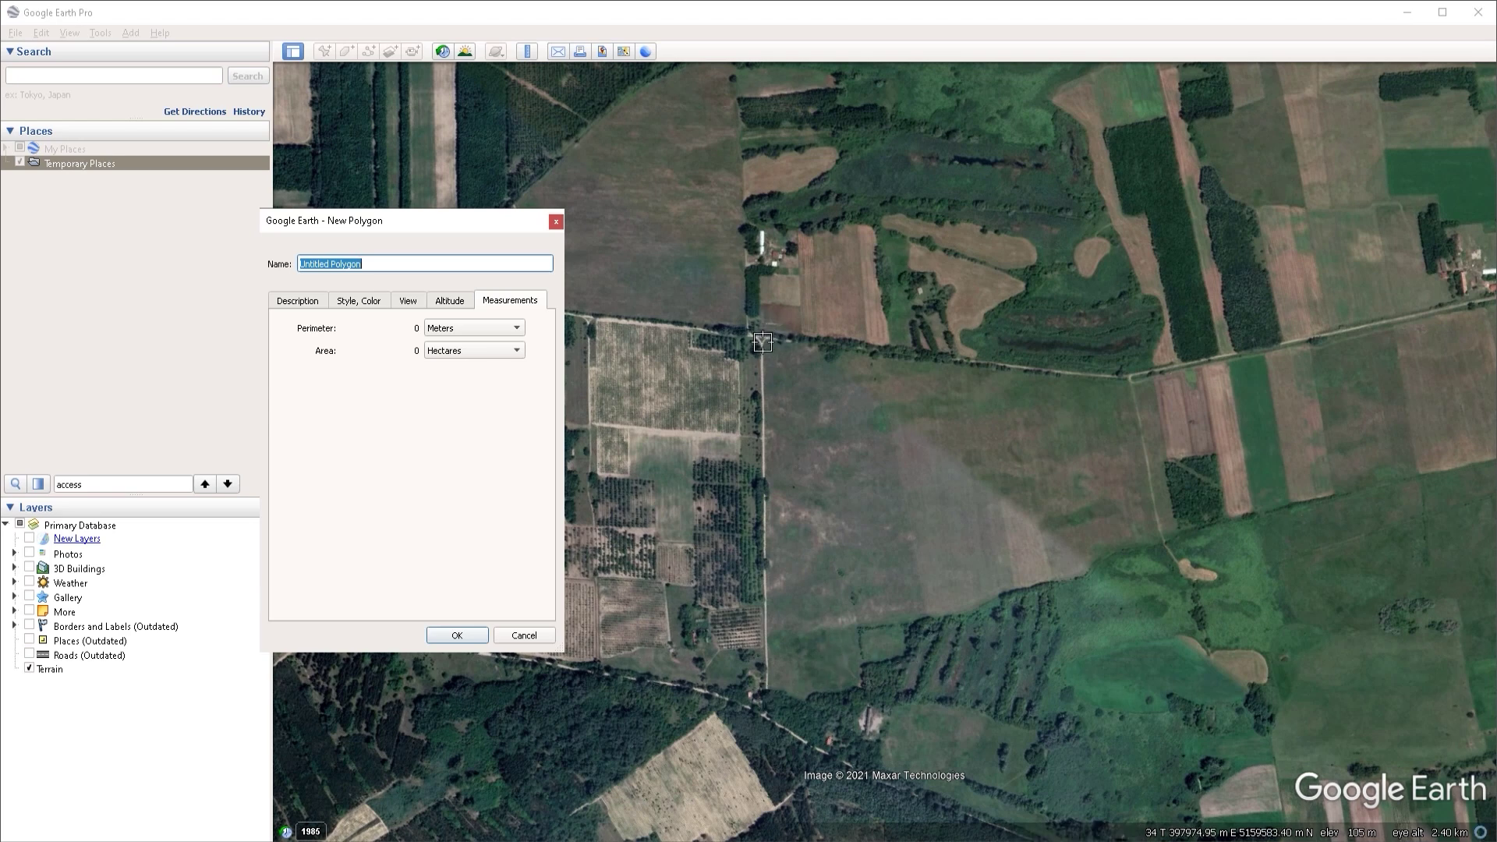
Outline the large field south of the road, about 45.5 hectares, following its irregular tree-lined southern edge to the southwest corner
click(763, 338)
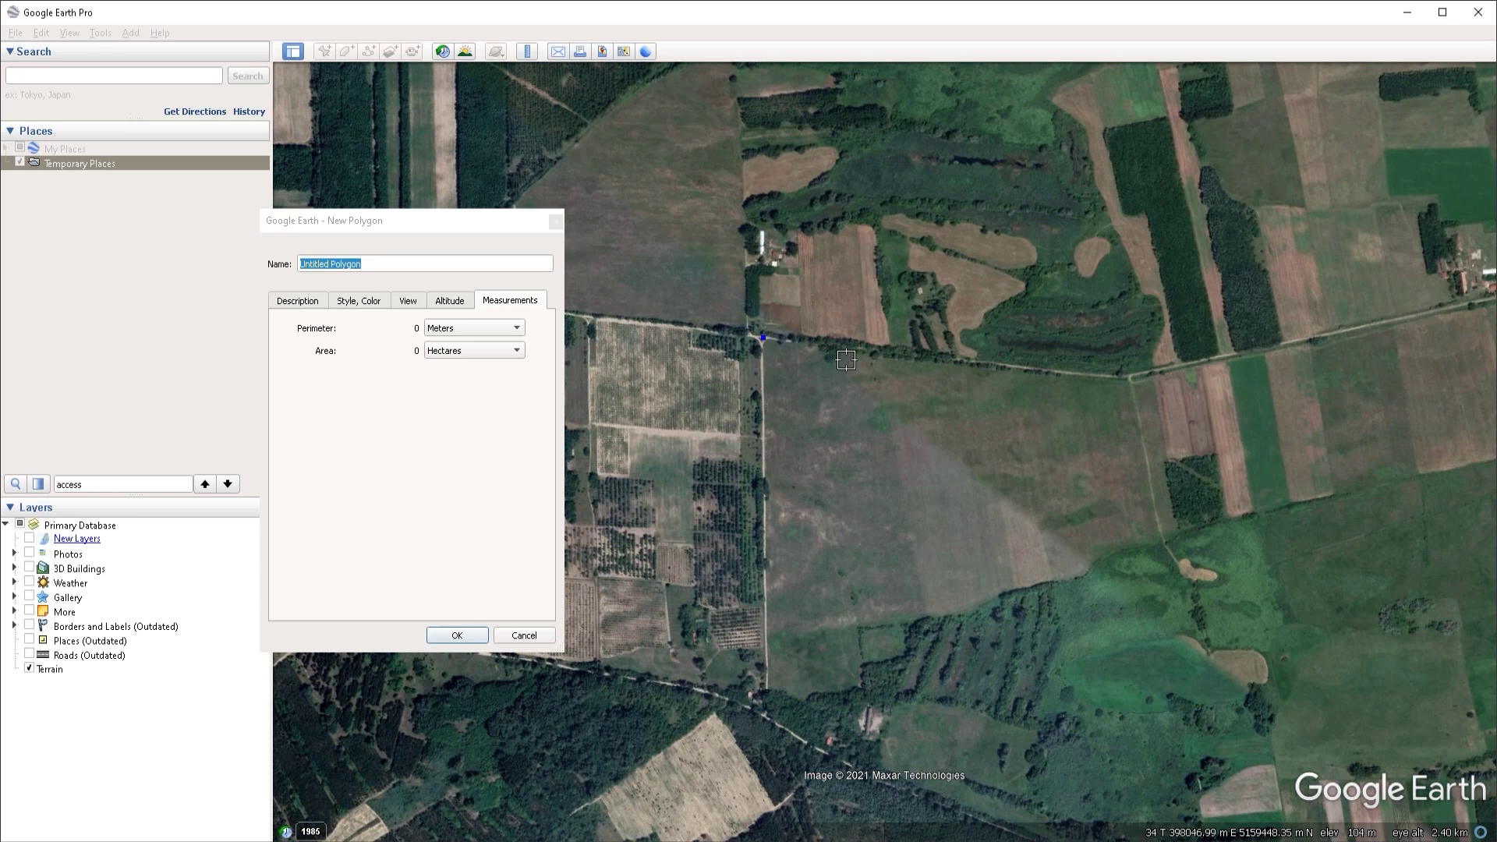
click(1127, 378)
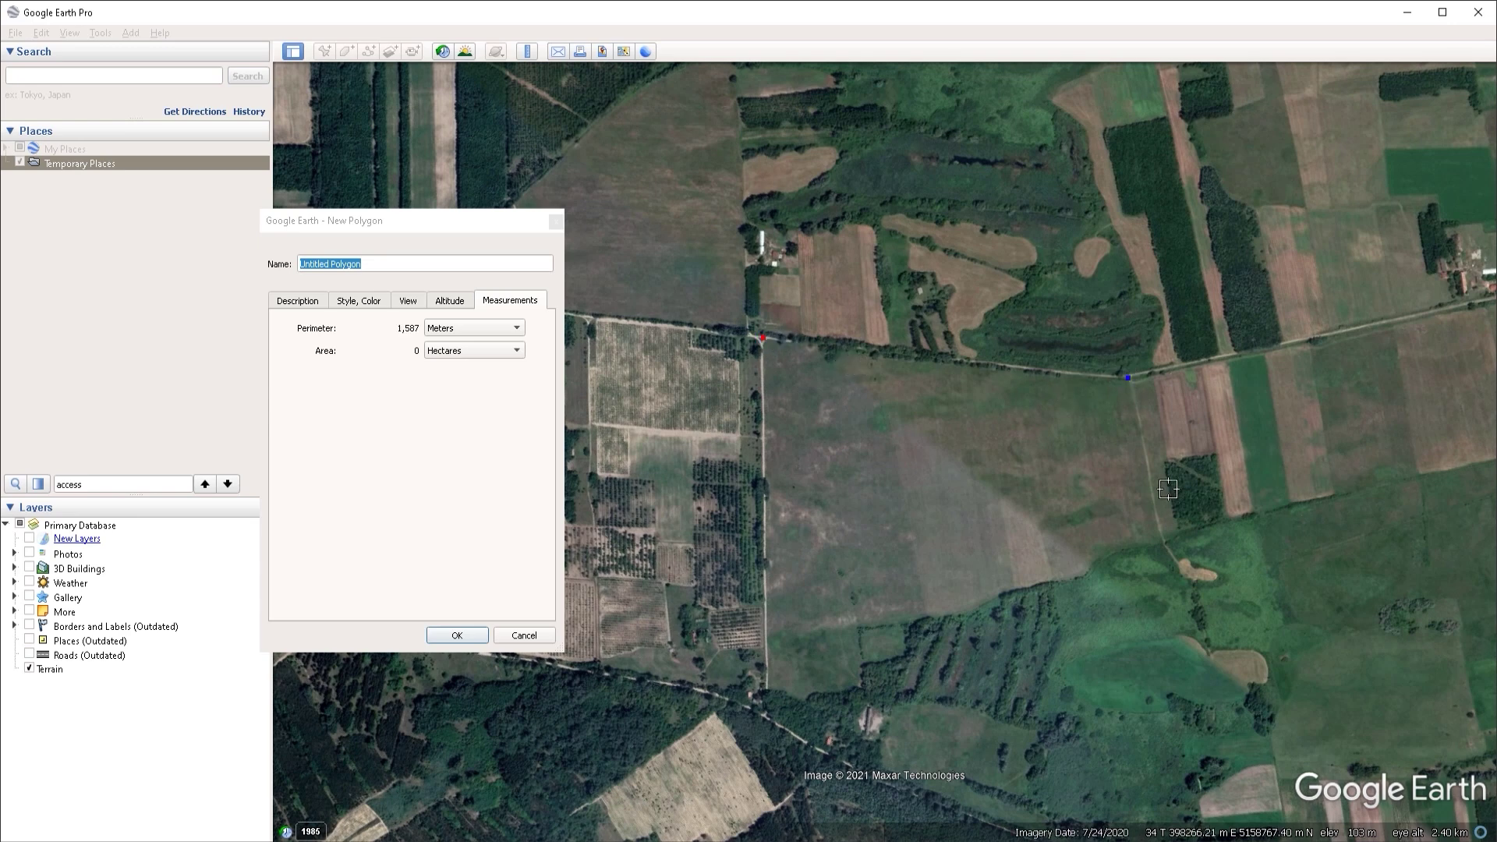
click(1162, 542)
click(1104, 552)
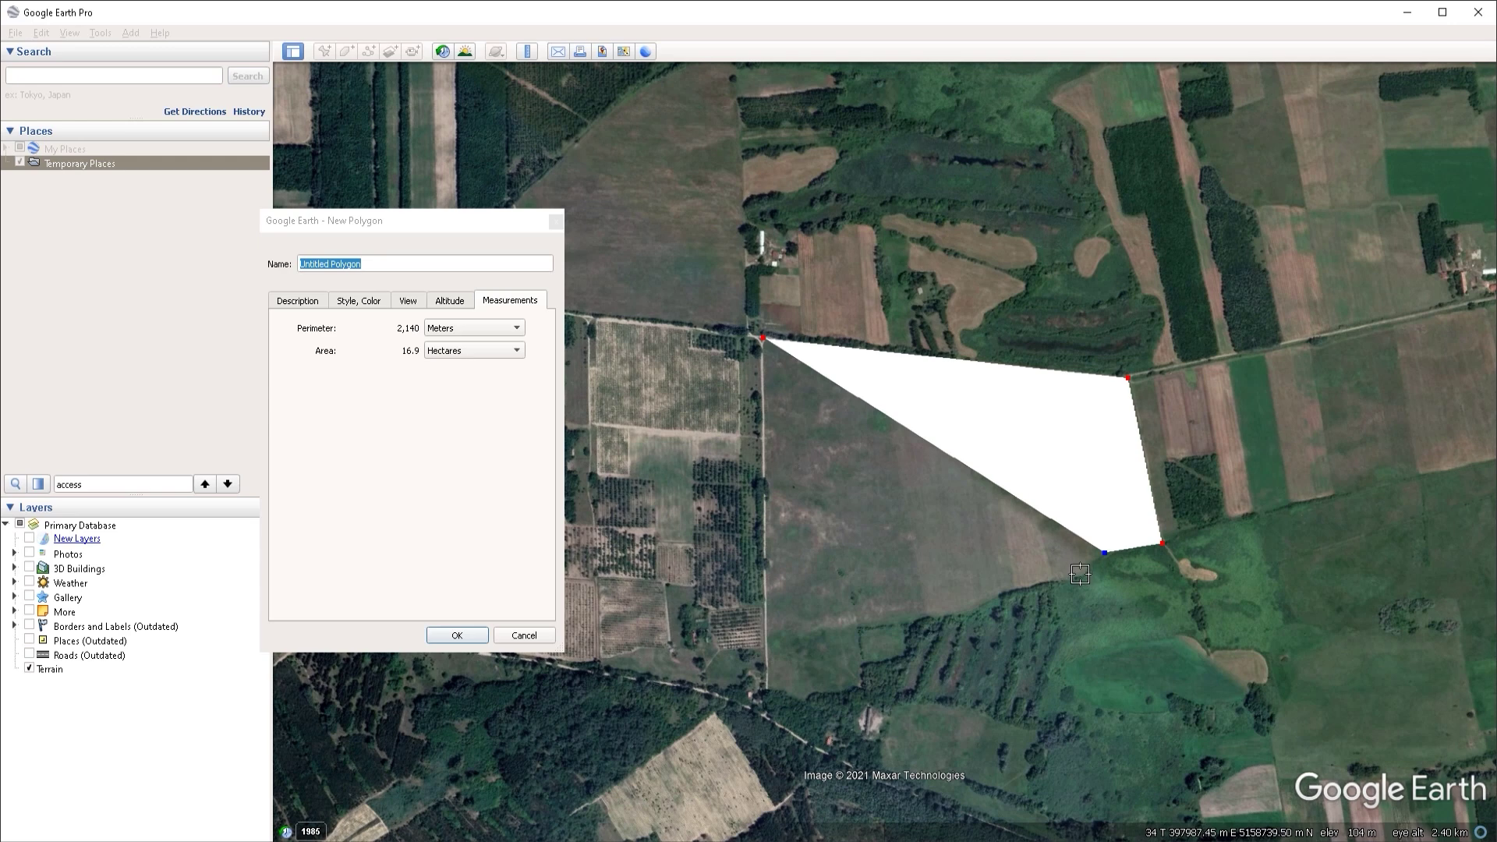
click(1081, 575)
click(1001, 594)
click(971, 611)
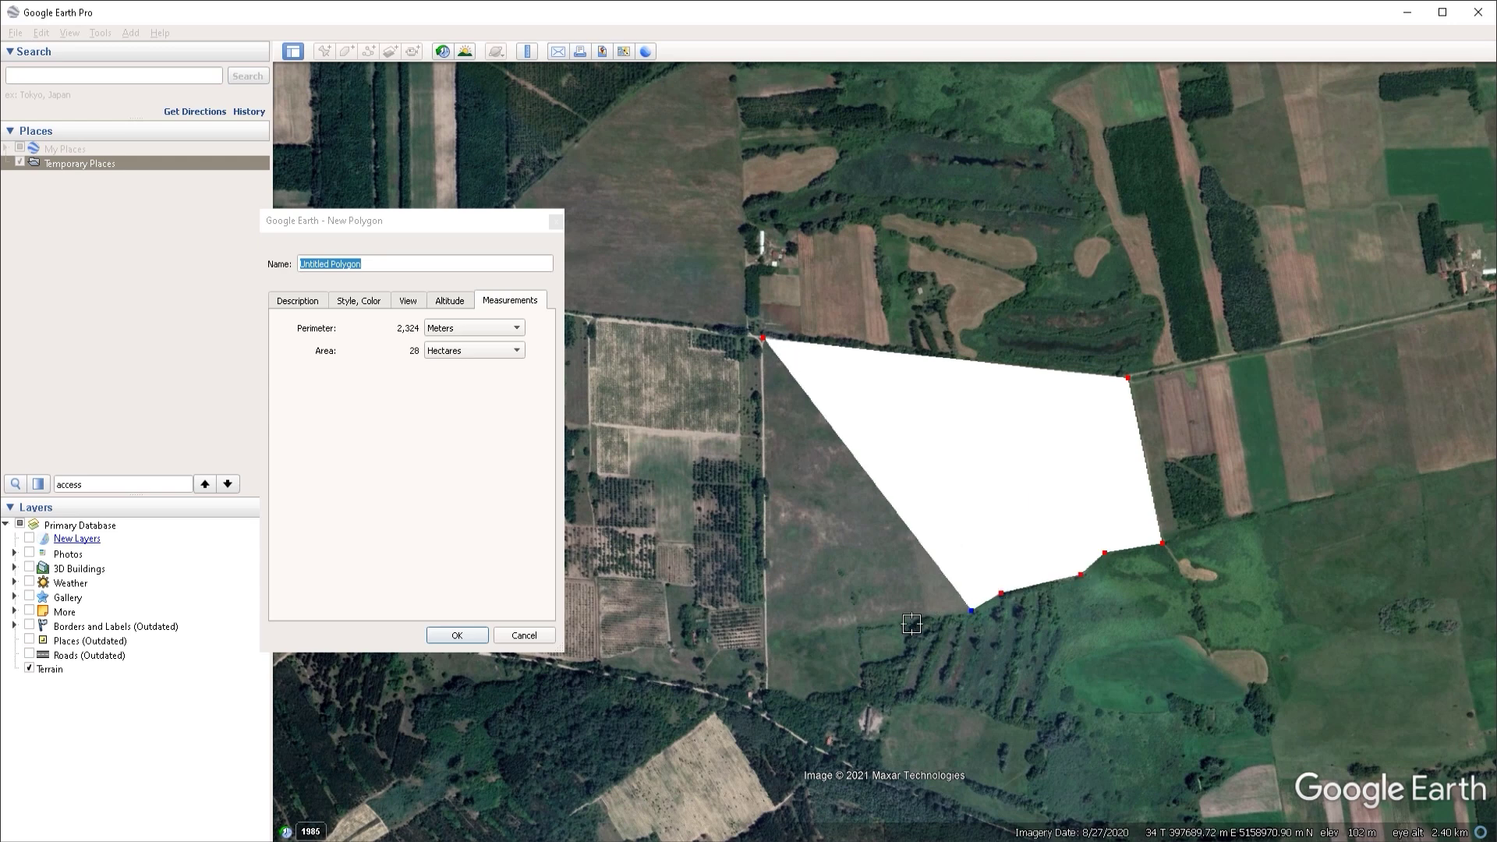
click(912, 623)
click(905, 653)
click(864, 666)
click(863, 686)
click(811, 696)
click(766, 687)
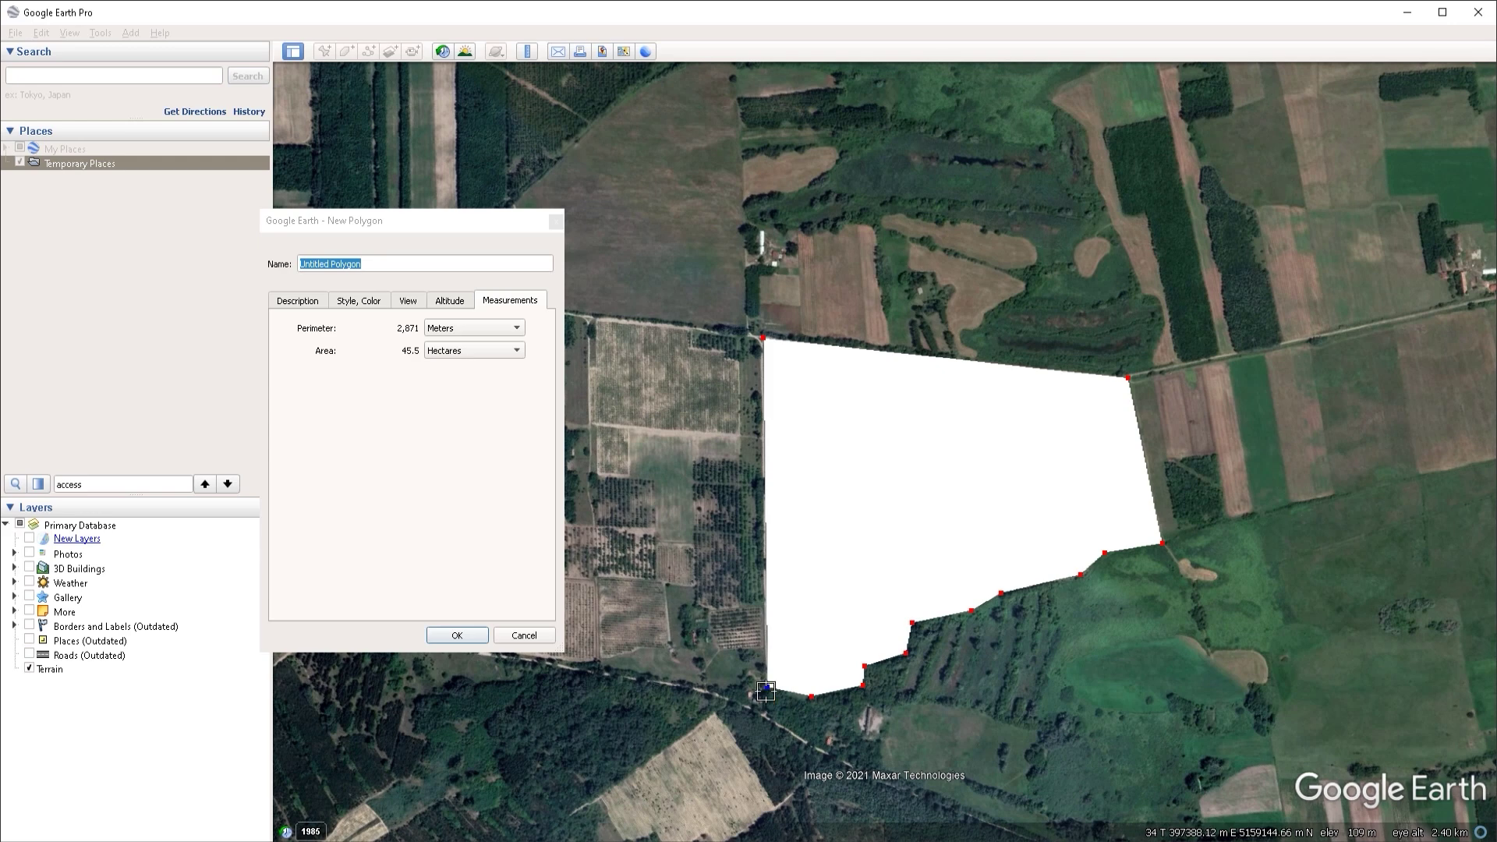
Adjust the polygon's southwest corner point and replace the northwest corner point at the road junction
mouse_move(771, 688)
mouse_down()
mouse_move(772, 663)
mouse_move(764, 690)
mouse_up()
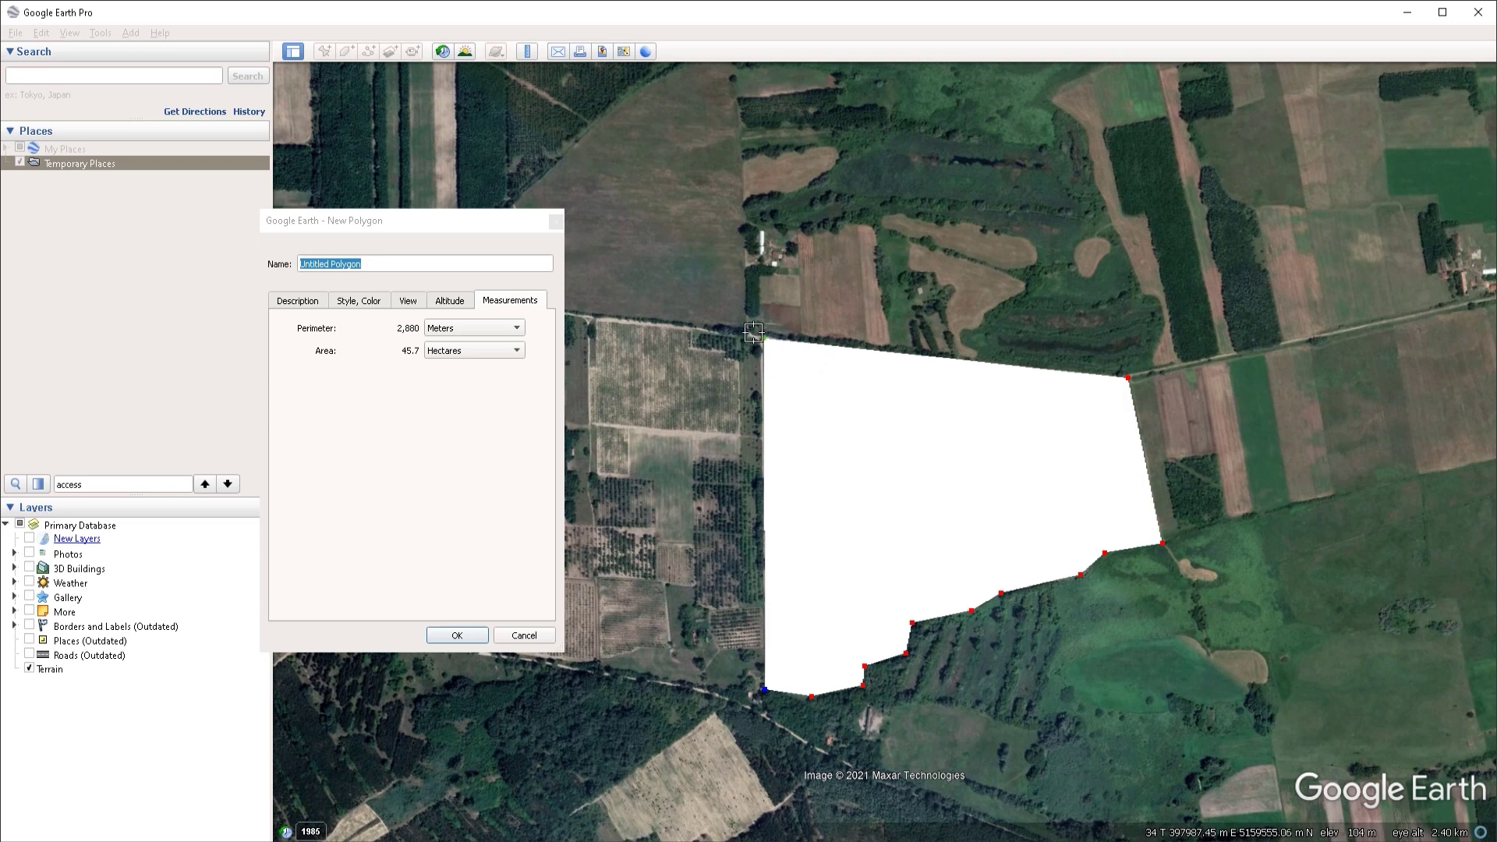
drag(764, 347, 763, 349)
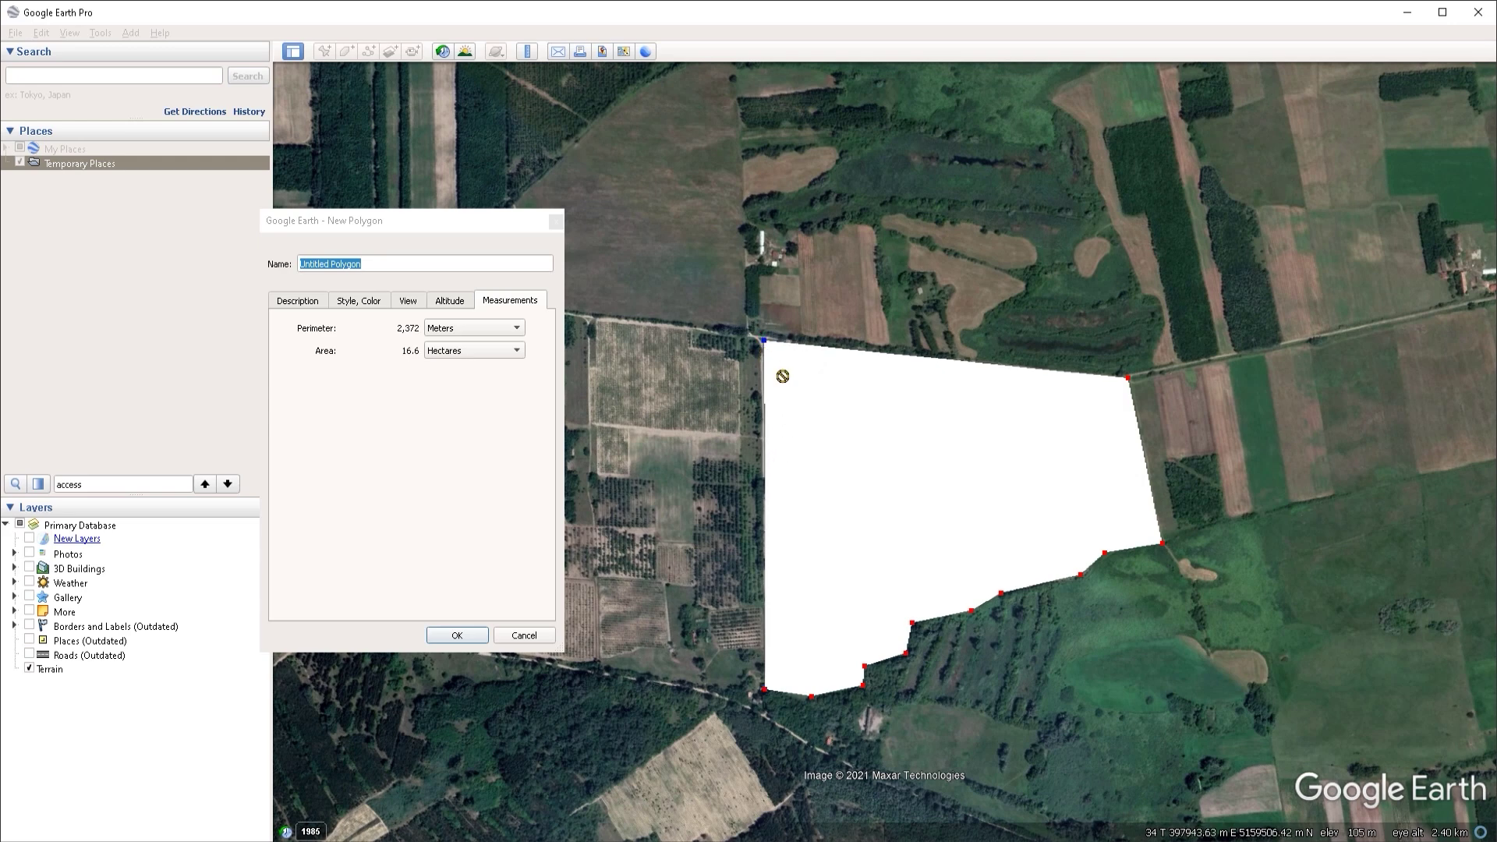
key(Delete)
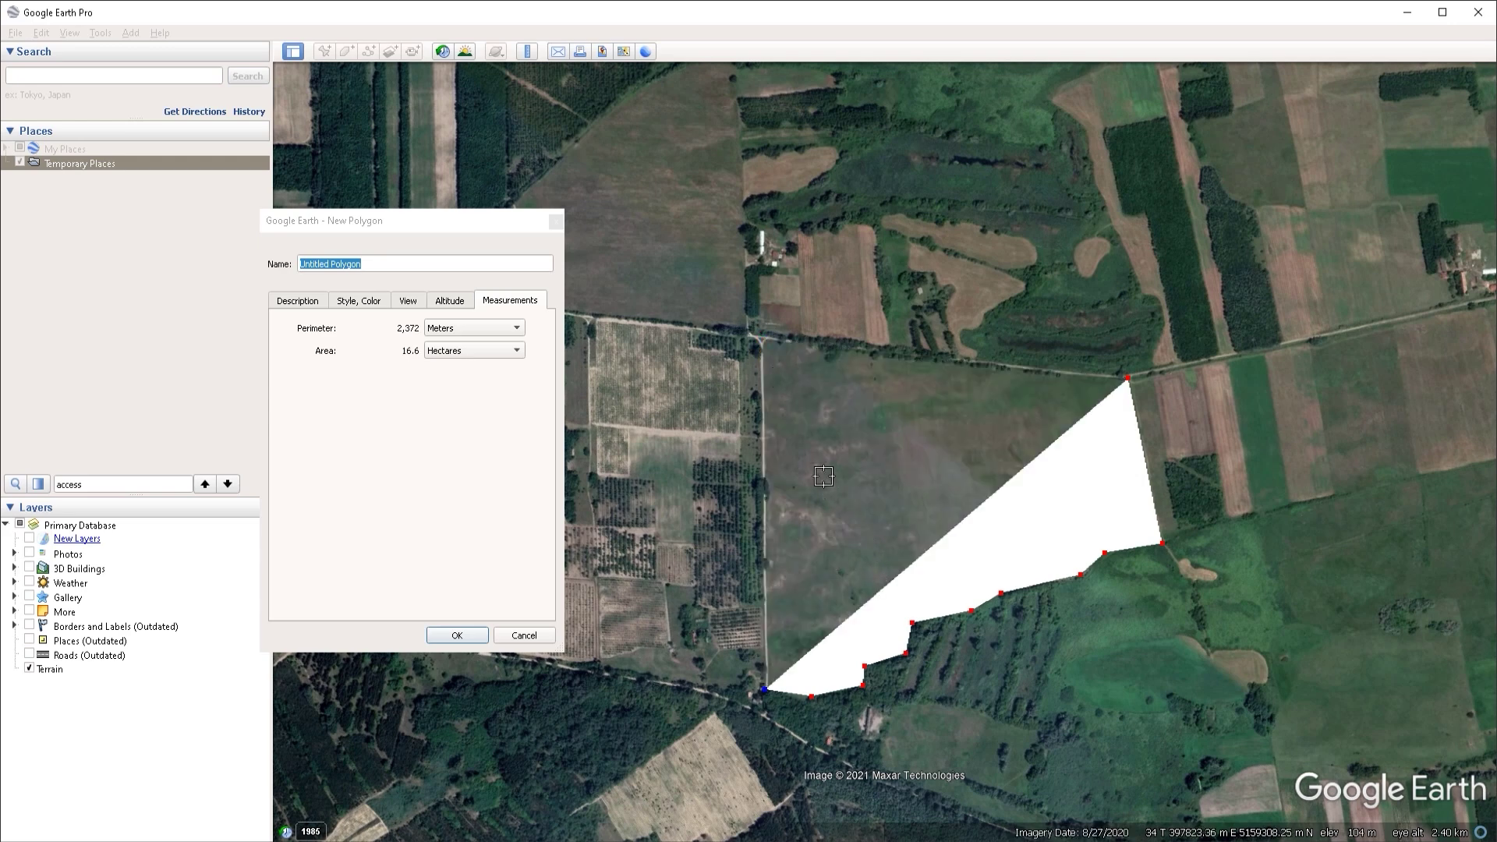
click(764, 342)
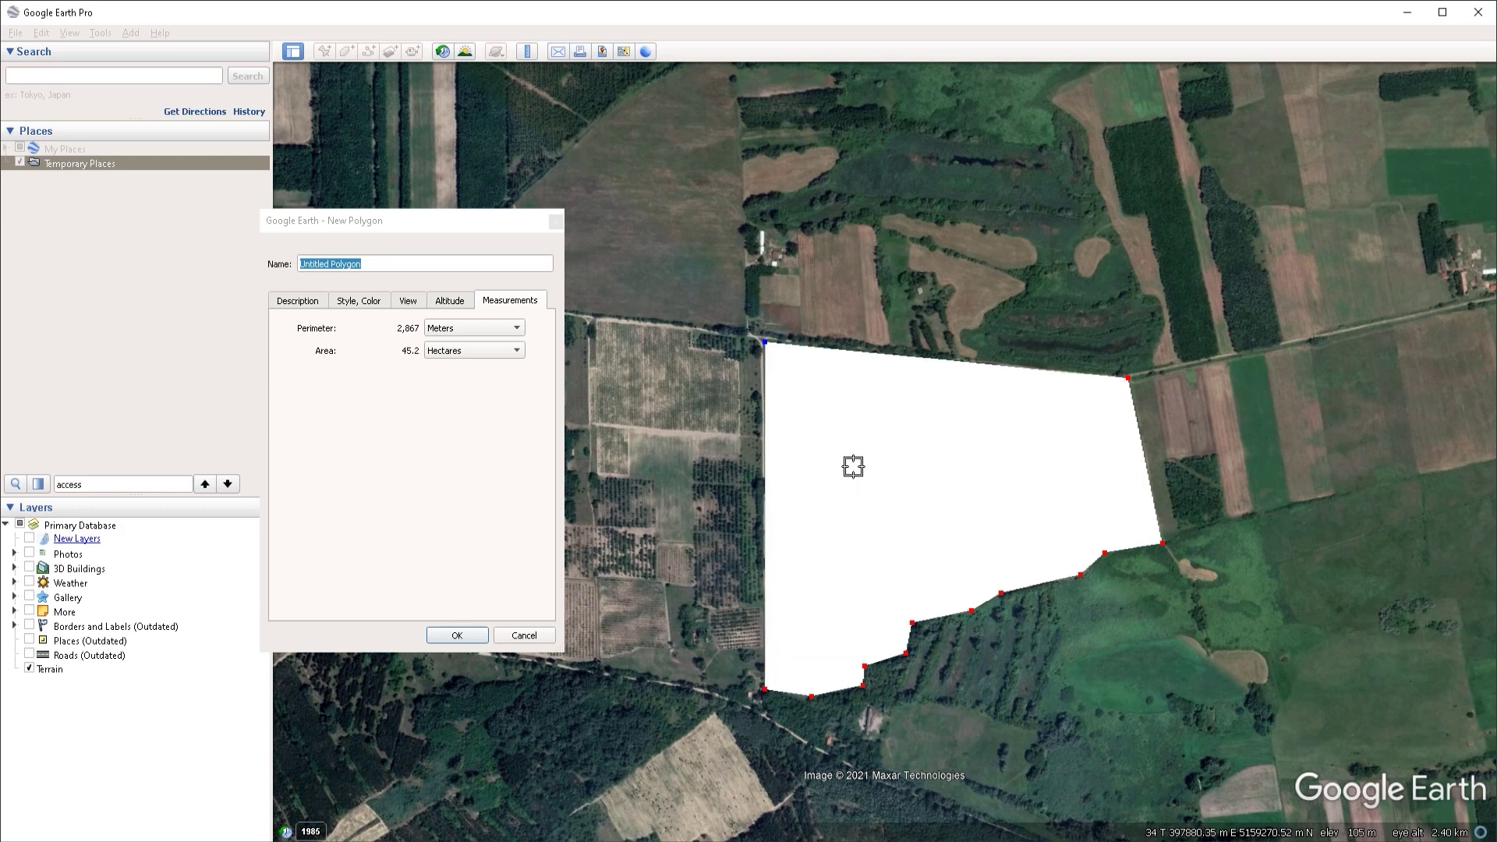
key(Delete)
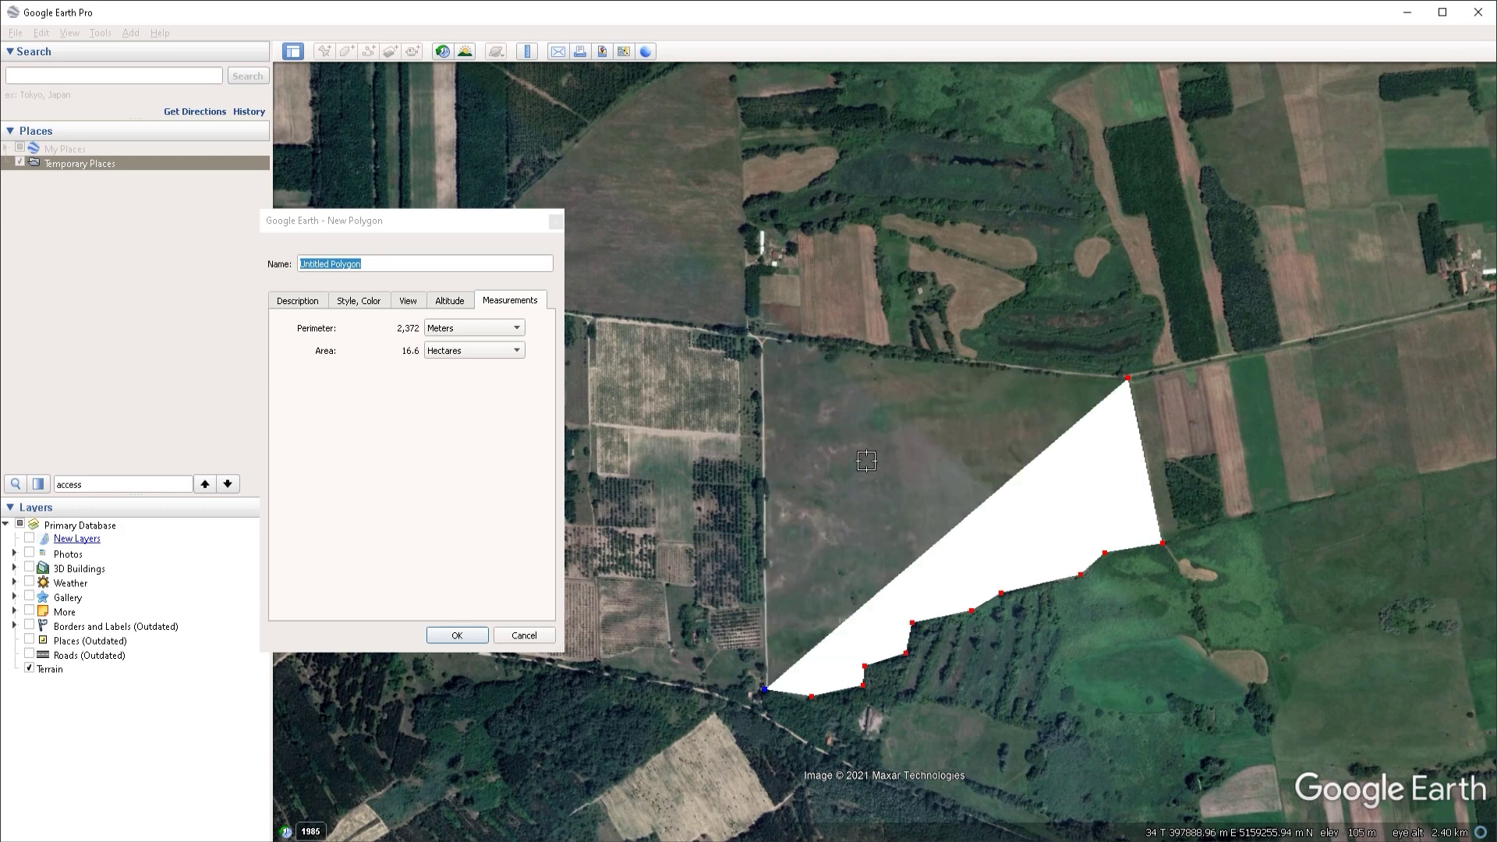
click(764, 338)
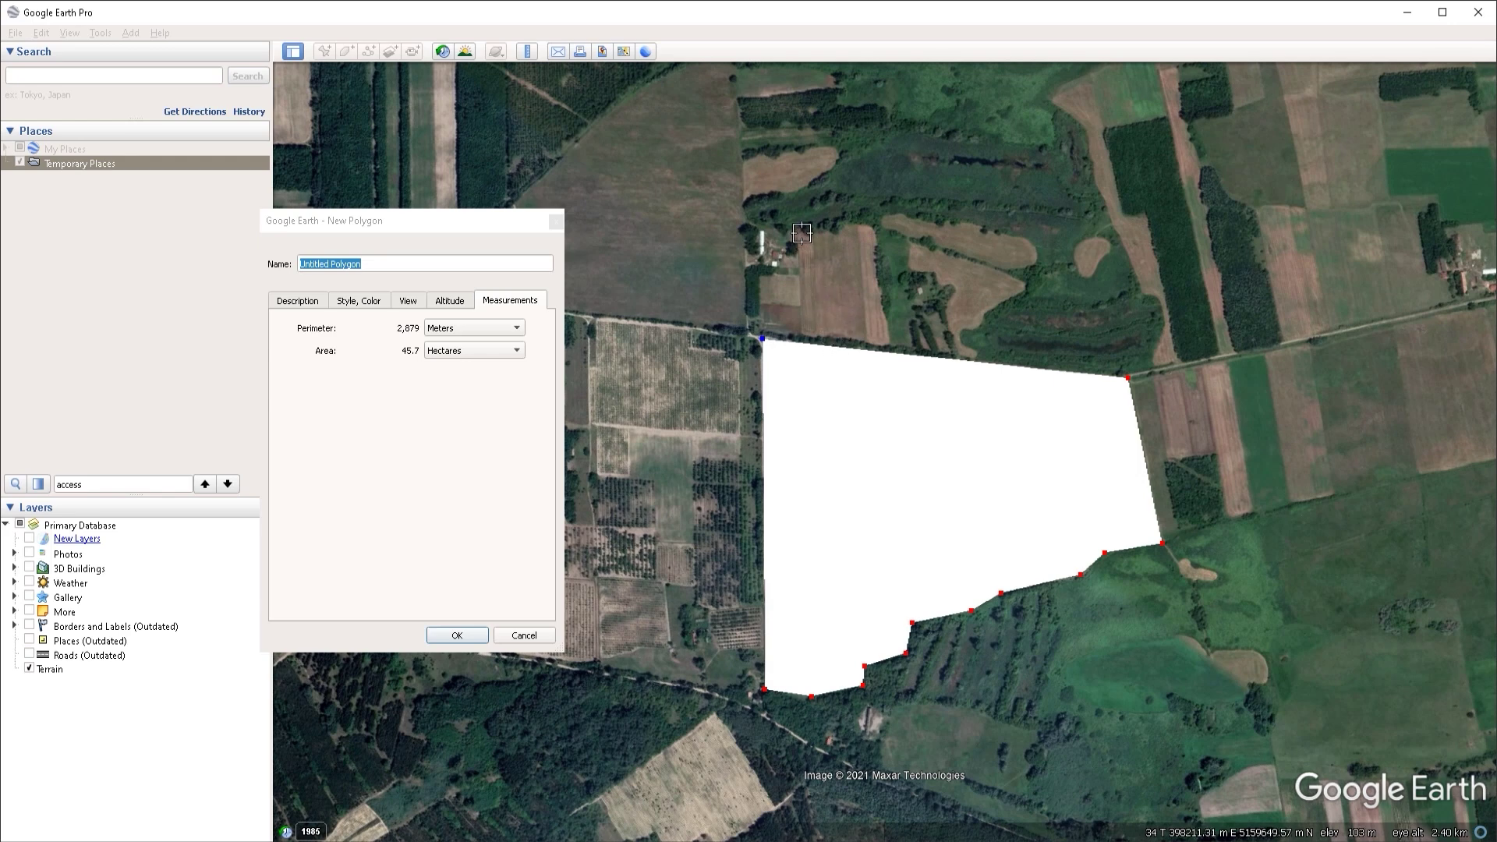
Try tracing extra boundary points freehand around the farmland north of the road, and delete them again
mouse_move(800, 230)
mouse_down()
mouse_move(858, 227)
mouse_move(876, 247)
mouse_up()
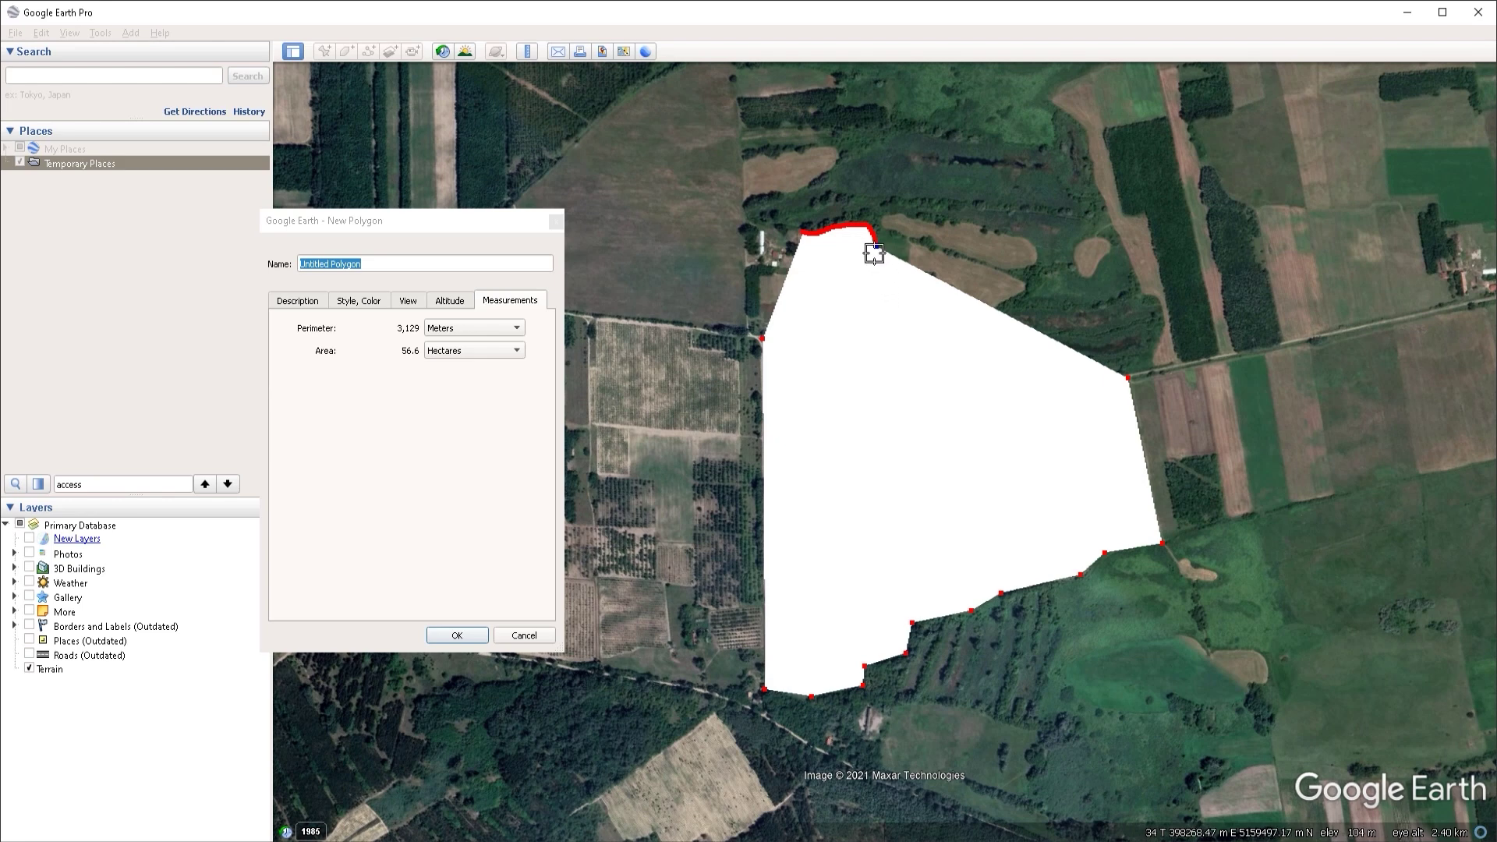
click(889, 261)
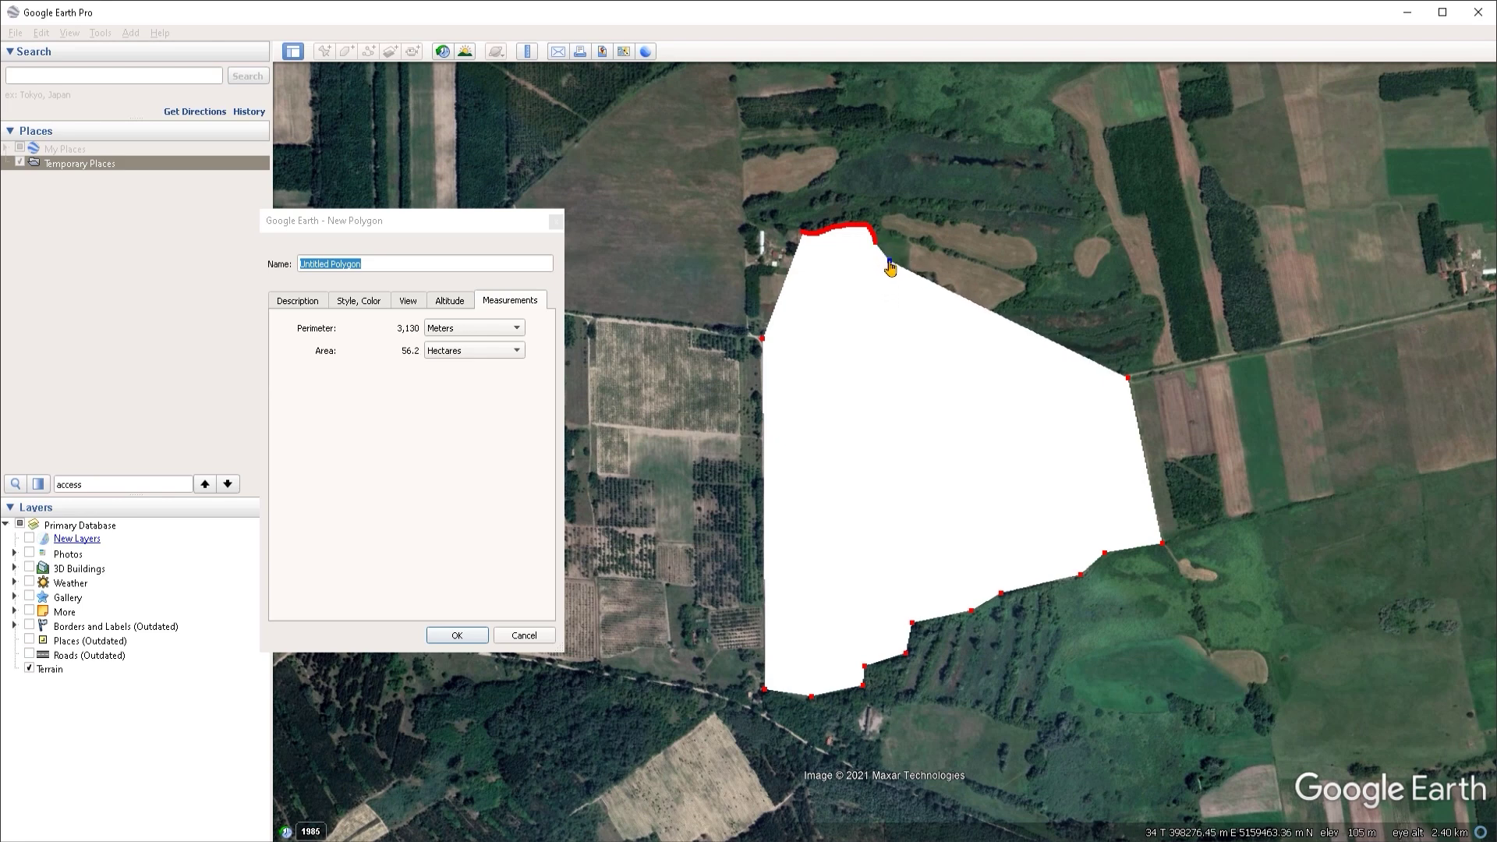
mouse_move(886, 265)
mouse_down()
mouse_move(868, 248)
mouse_move(888, 292)
mouse_up()
key(BackSpace)
key(BackSpace)
key(BackSpace)
key(BackSpace)
key(BackSpace)
key(BackSpace)
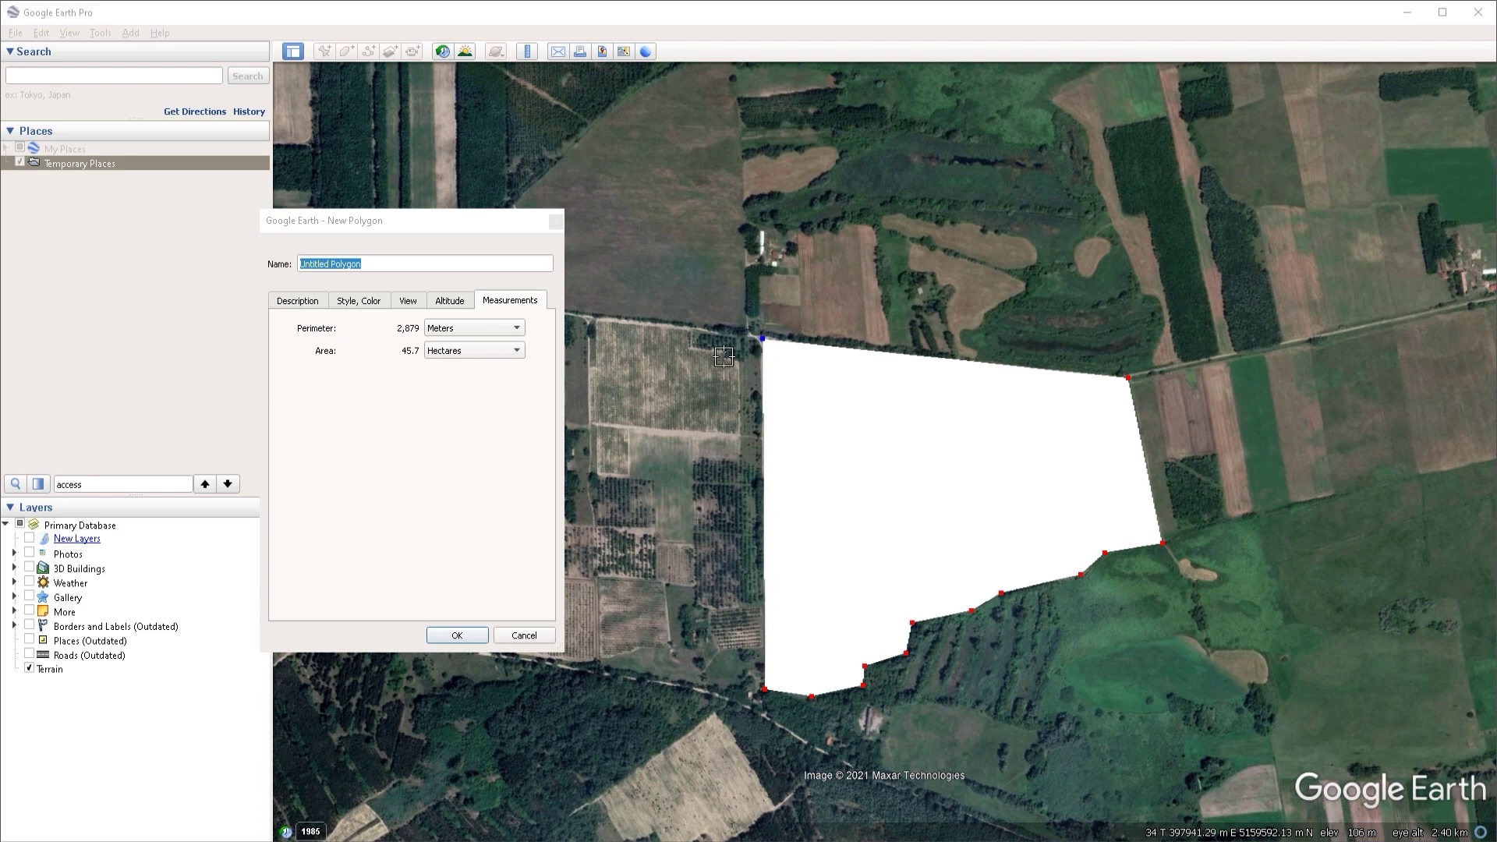
Show the polygon's perimeter in feet and its area in acres, and name the polygon Area
click(480, 331)
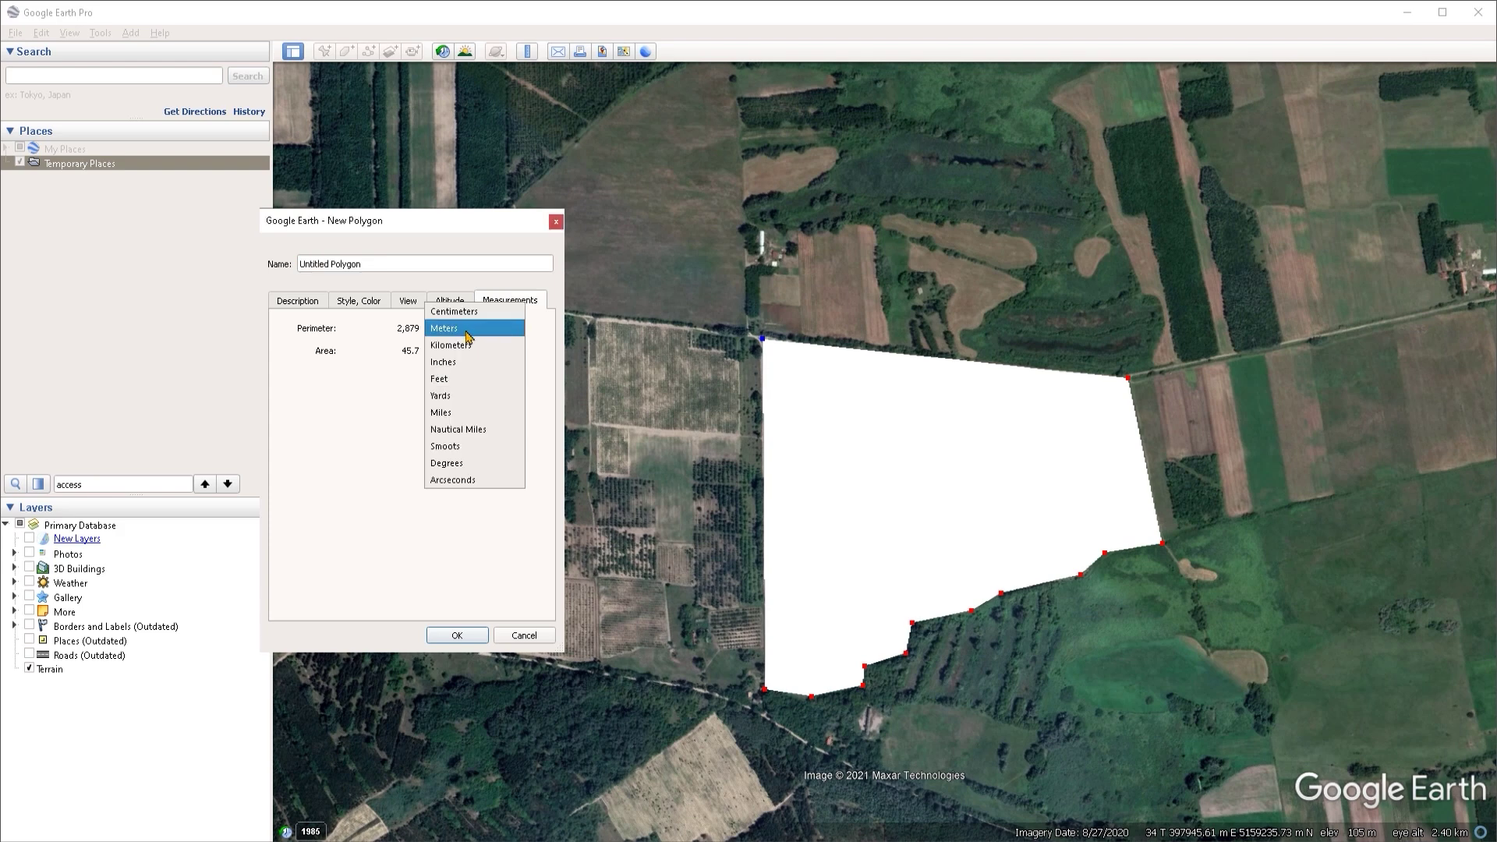
click(460, 379)
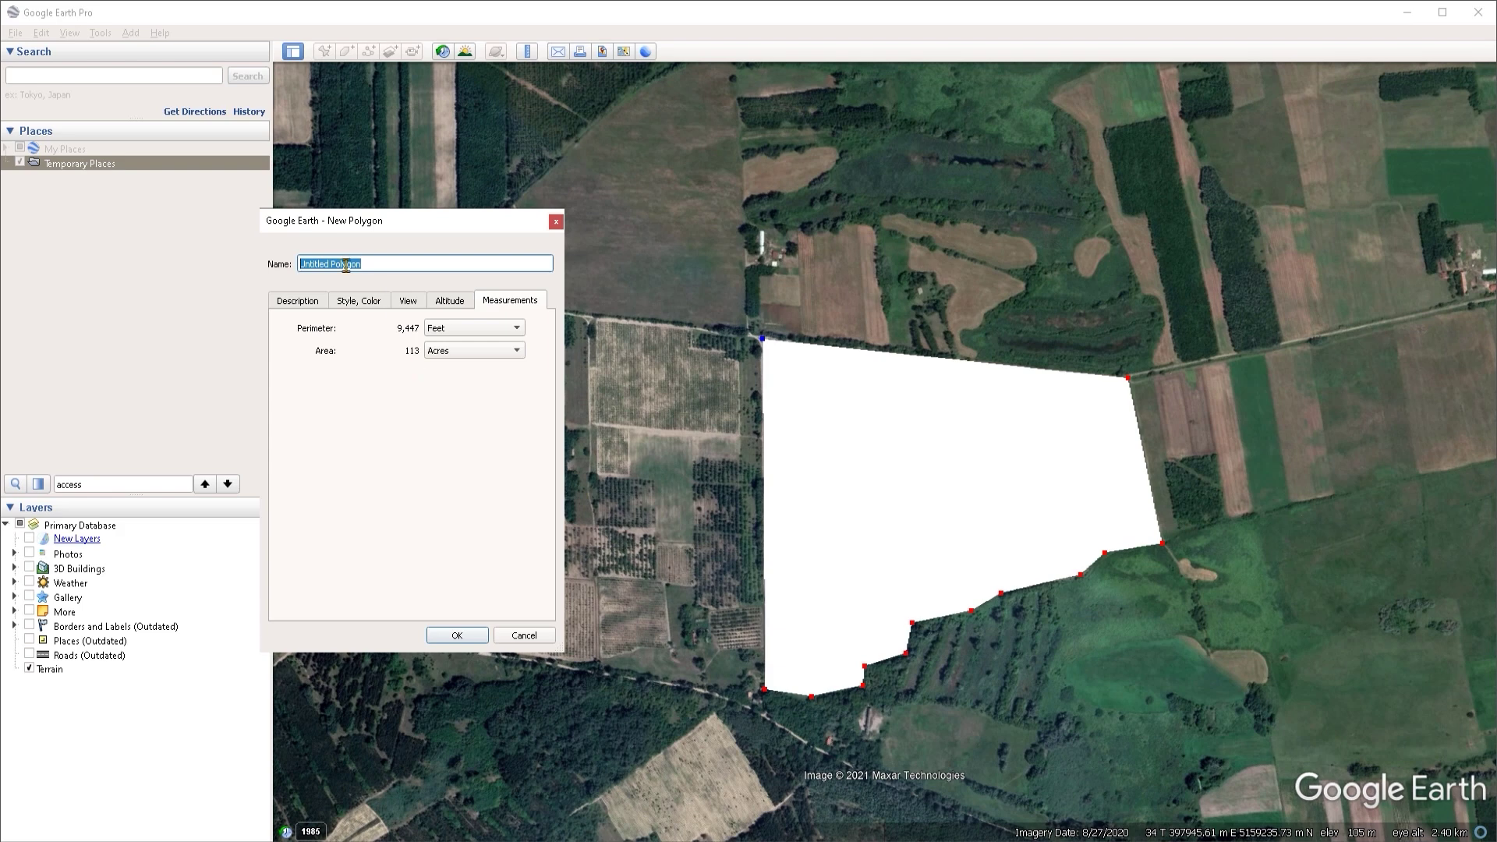
drag(379, 263, 296, 264)
text(Area)
Set the polygon's area fill opacity to 0%
click(359, 305)
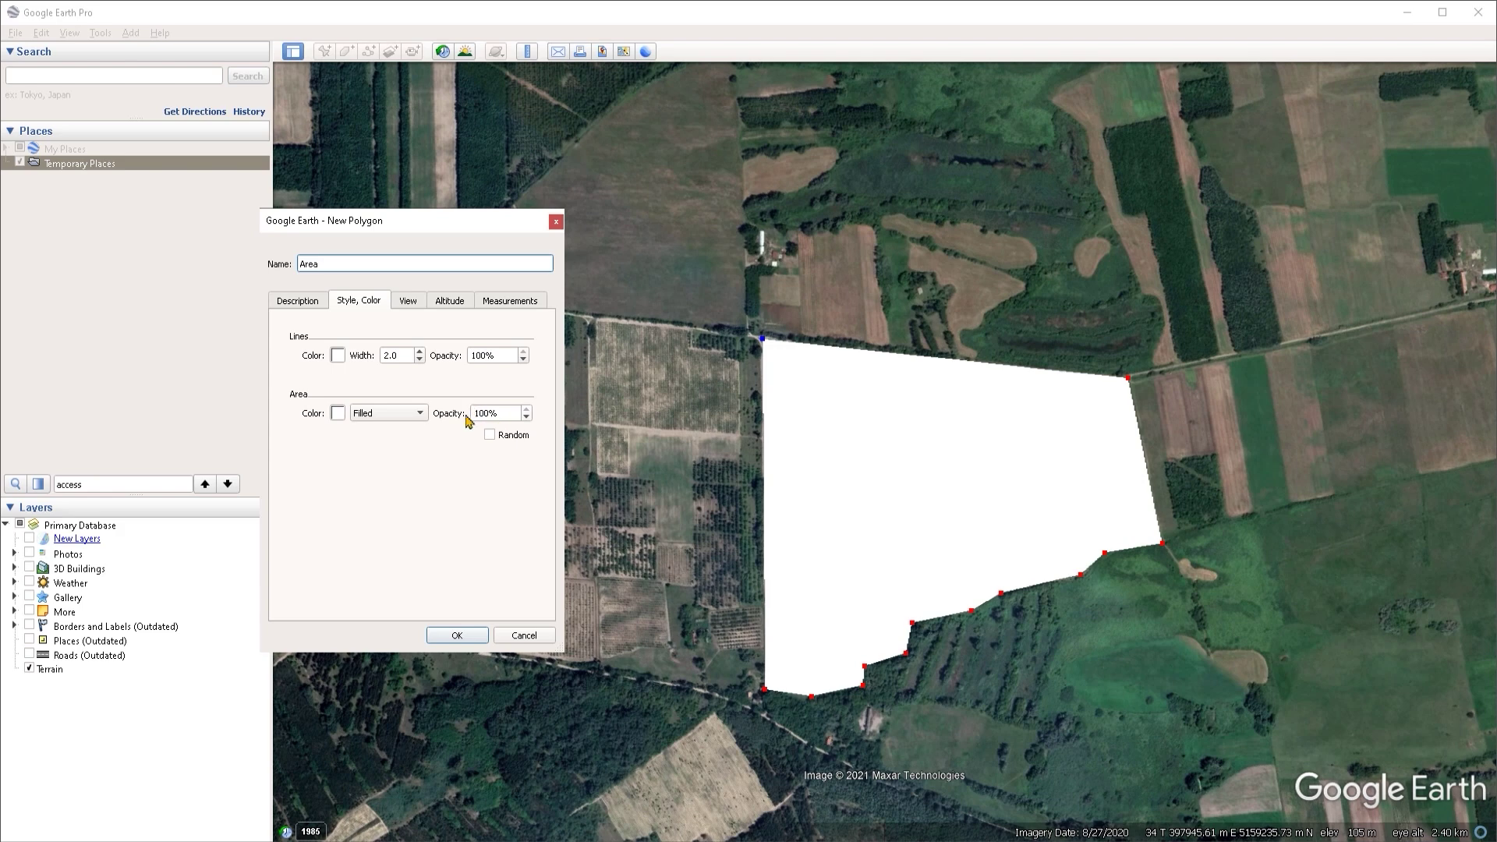
double_click(509, 413)
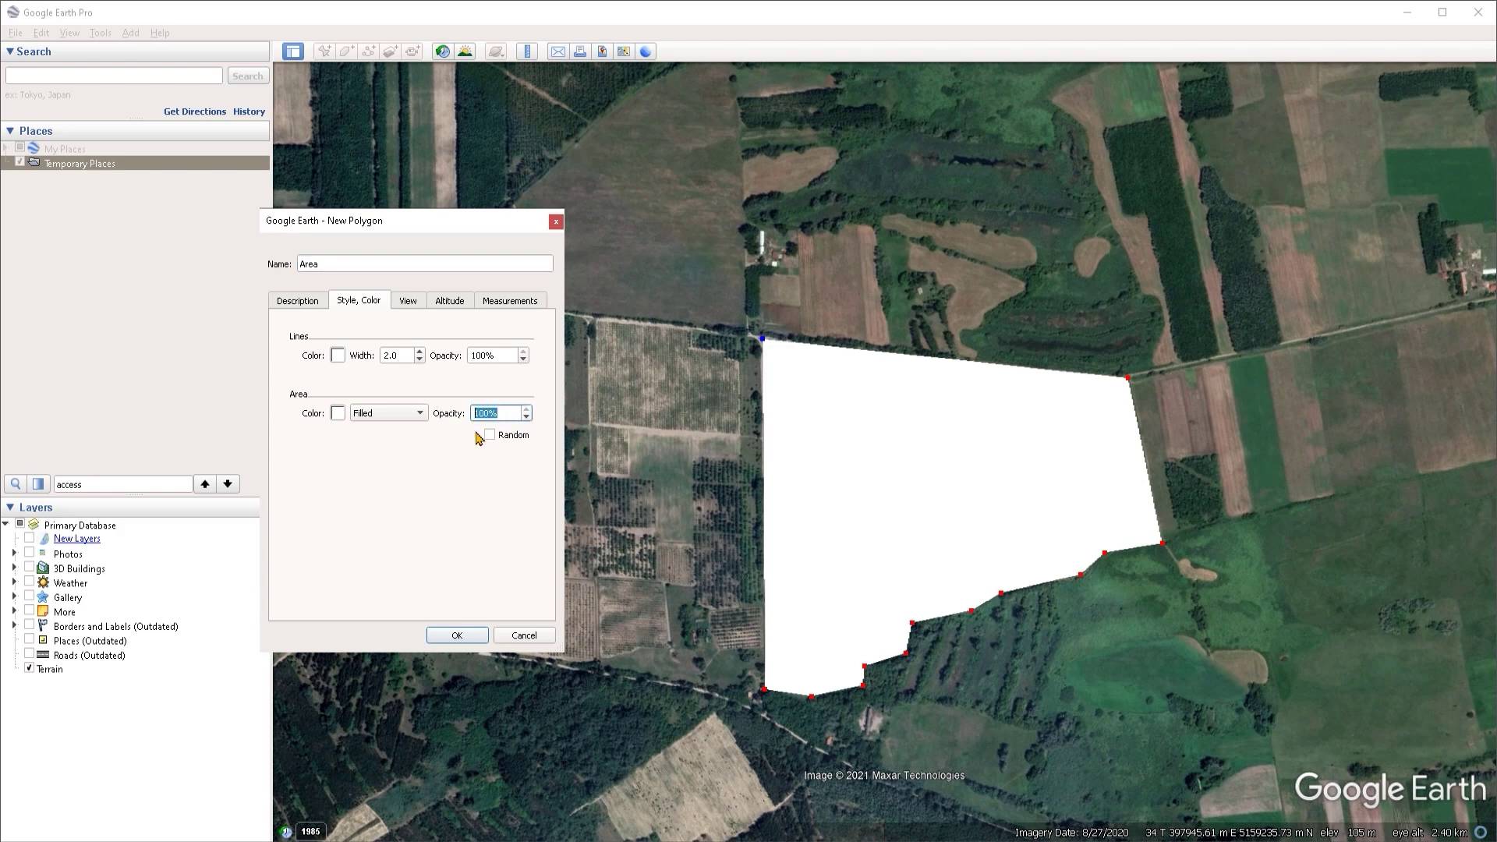
text(0)
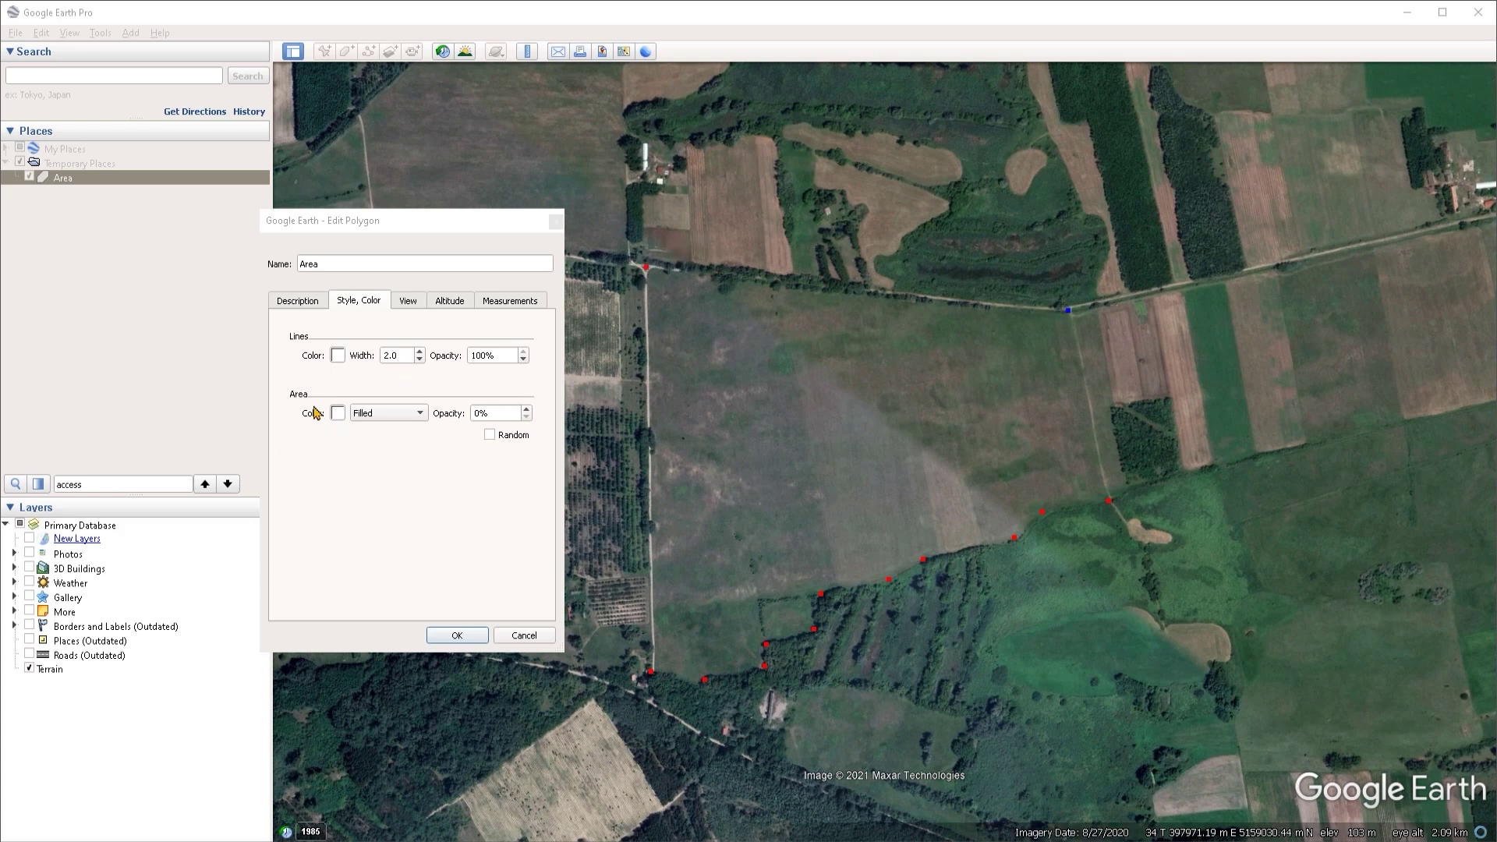
Change the polygon's area style to Outlined and set its area opacity to 100%
click(390, 417)
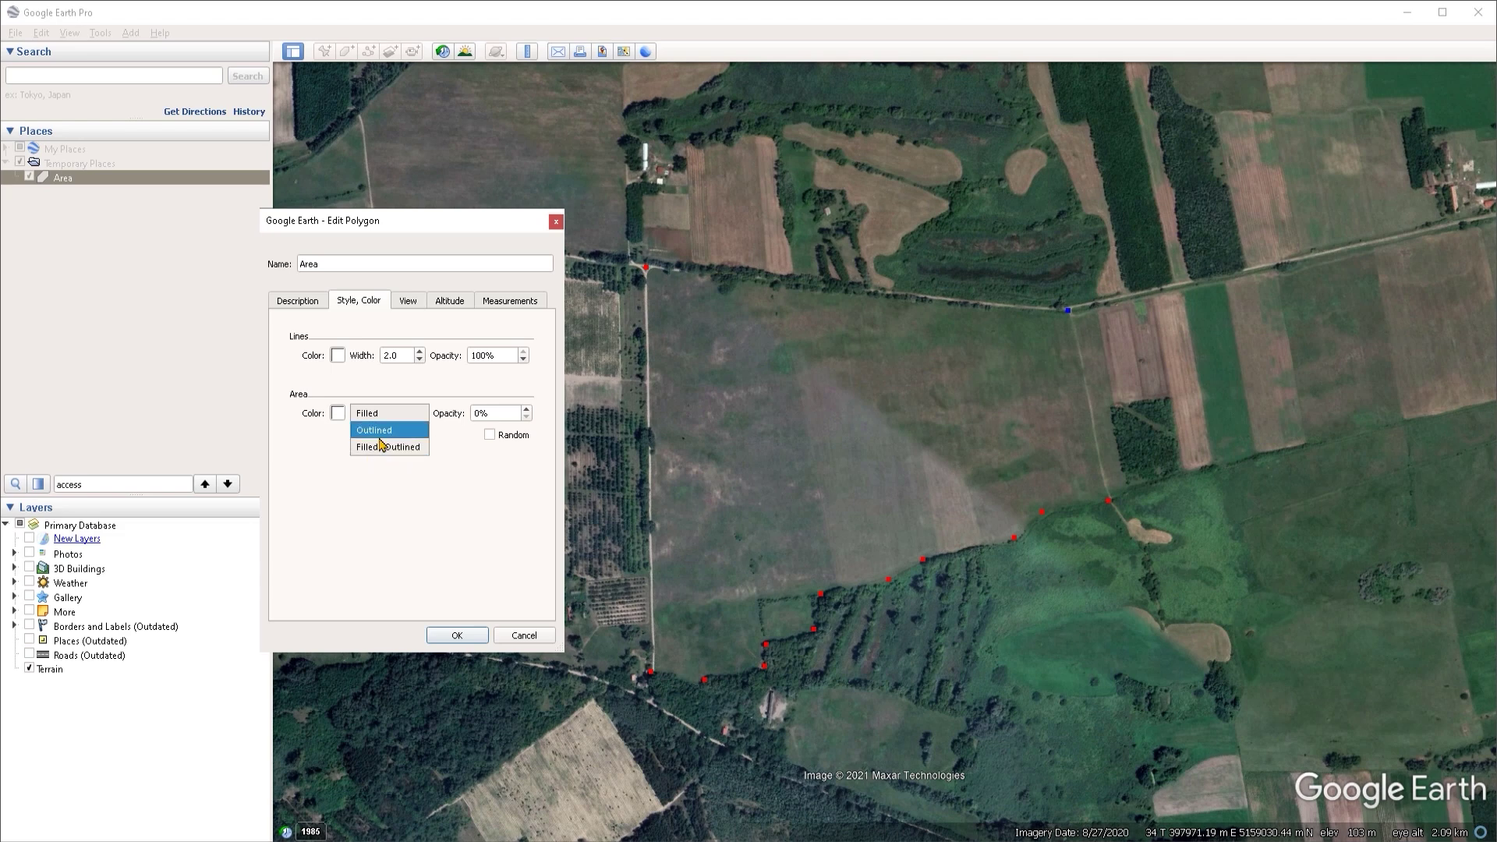
click(384, 431)
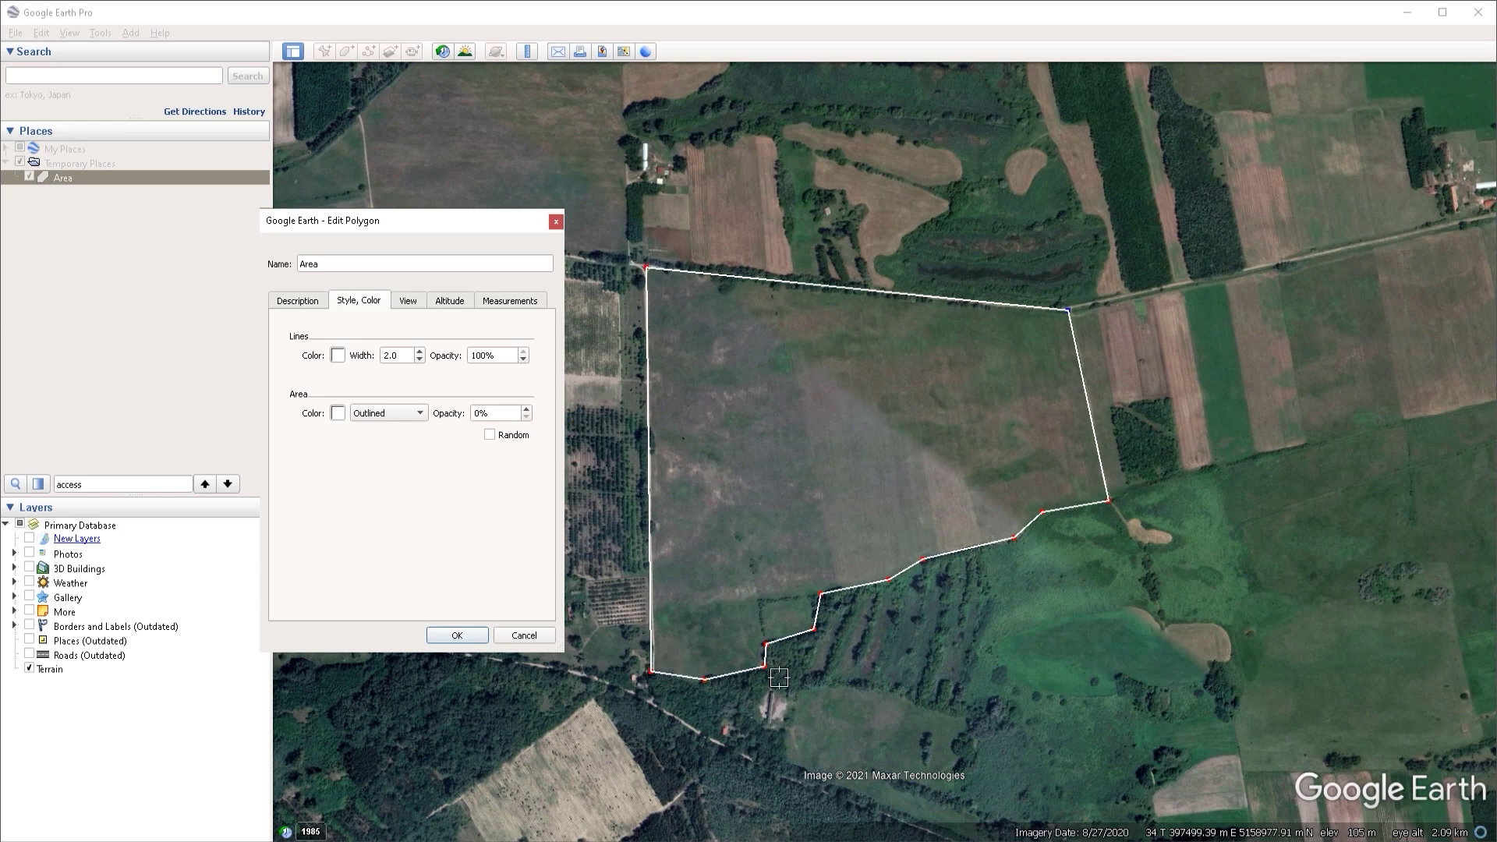
drag(501, 414, 456, 418)
text(100)
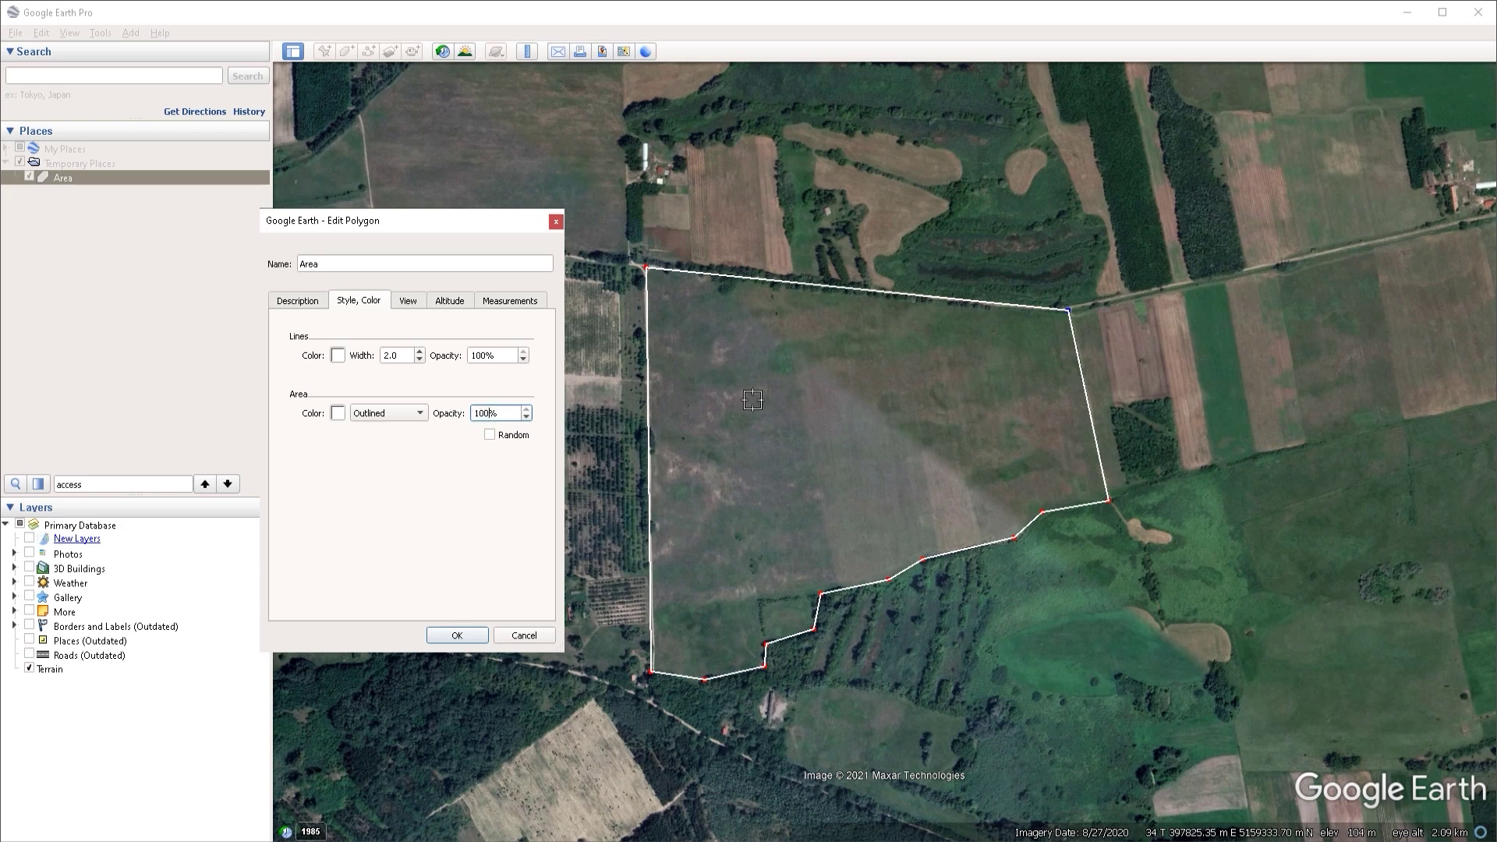
click(398, 414)
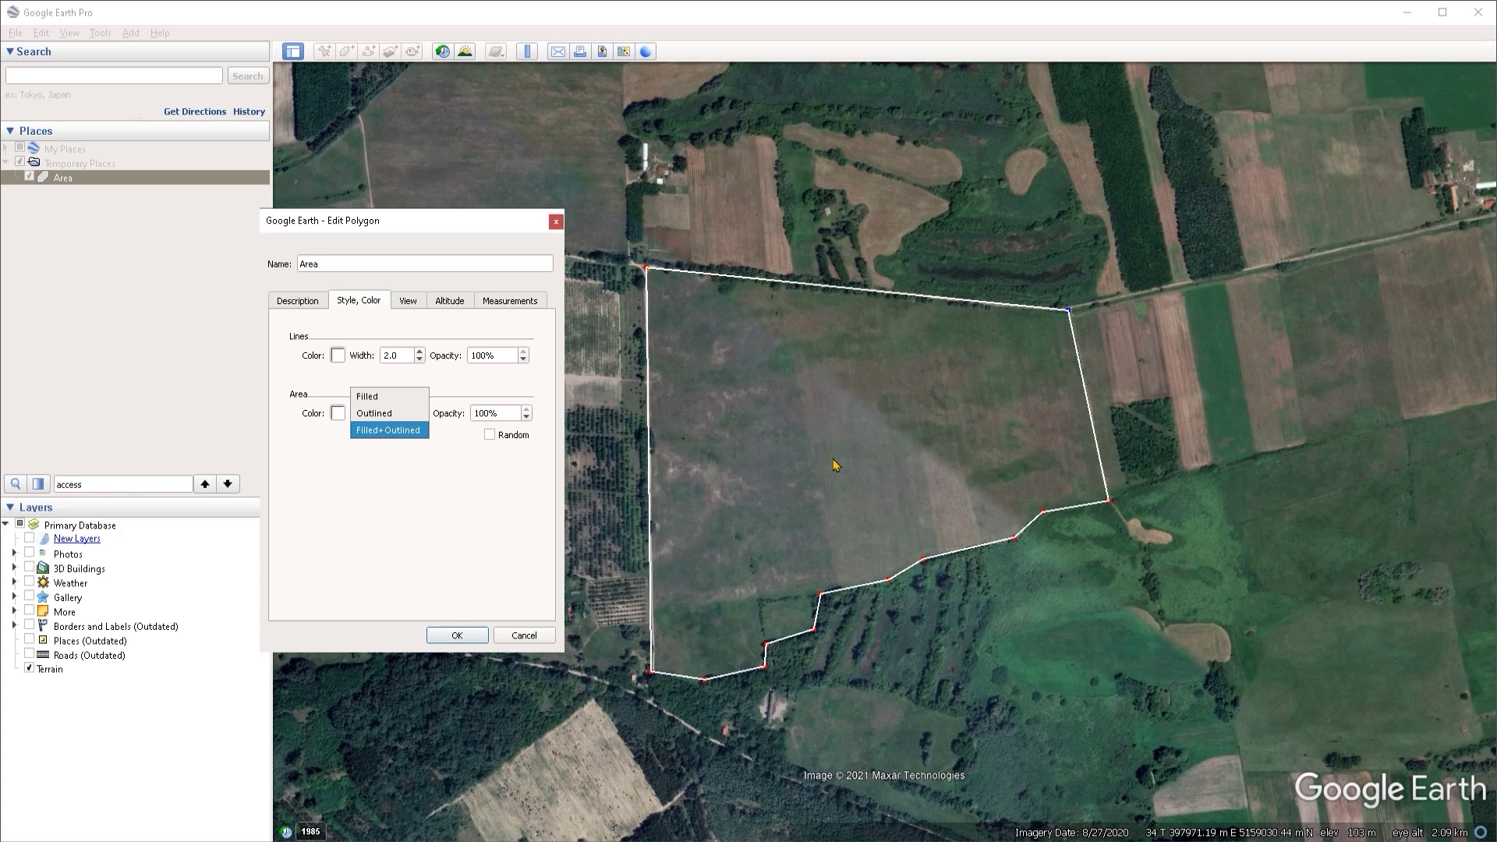
click(382, 414)
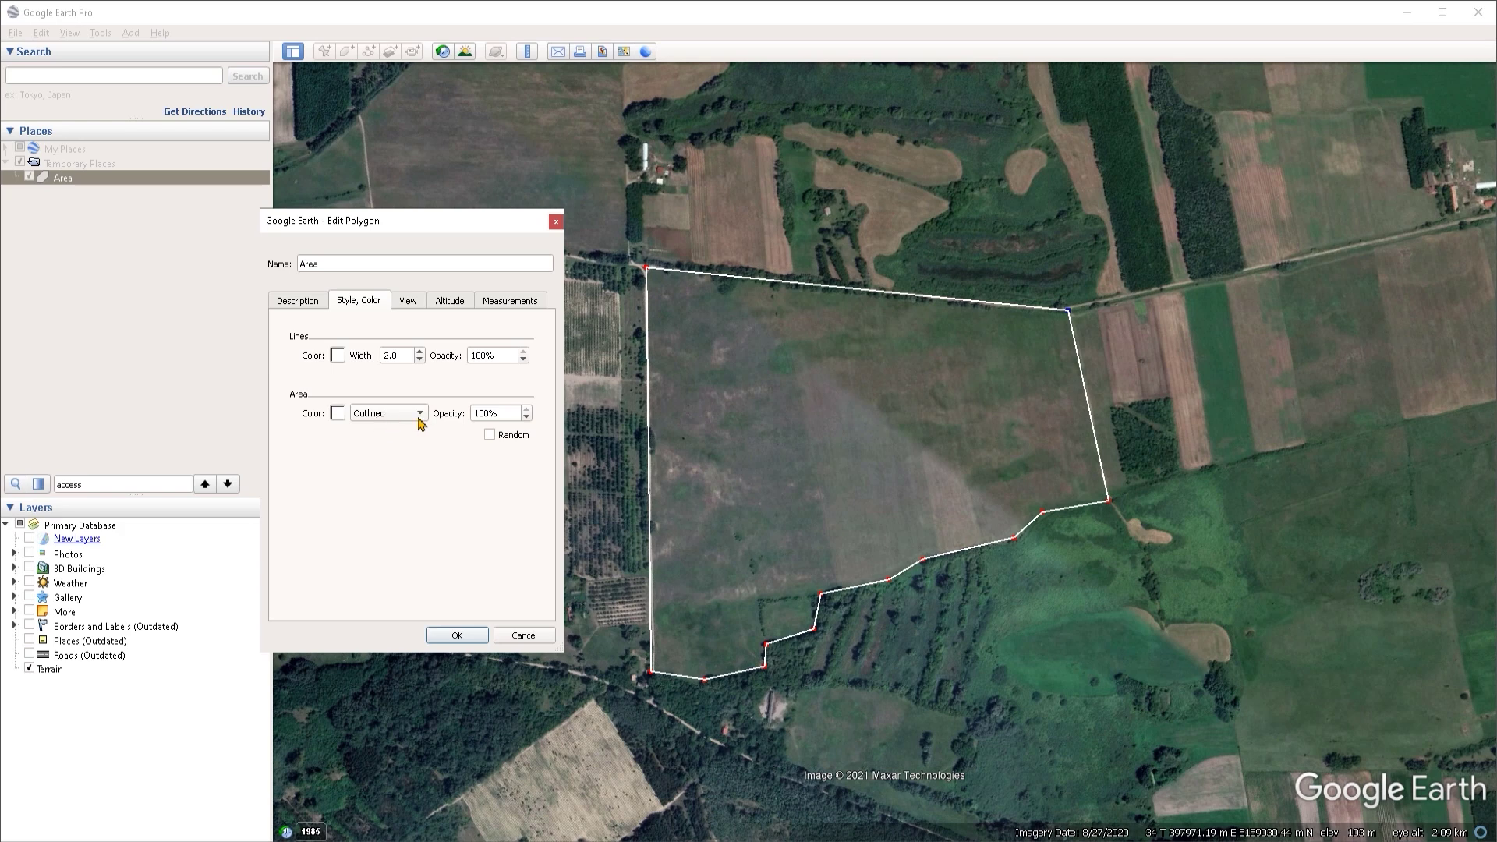
Color the polygon's outline red (#ff0000) and set its line width to 5
click(337, 356)
click(252, 365)
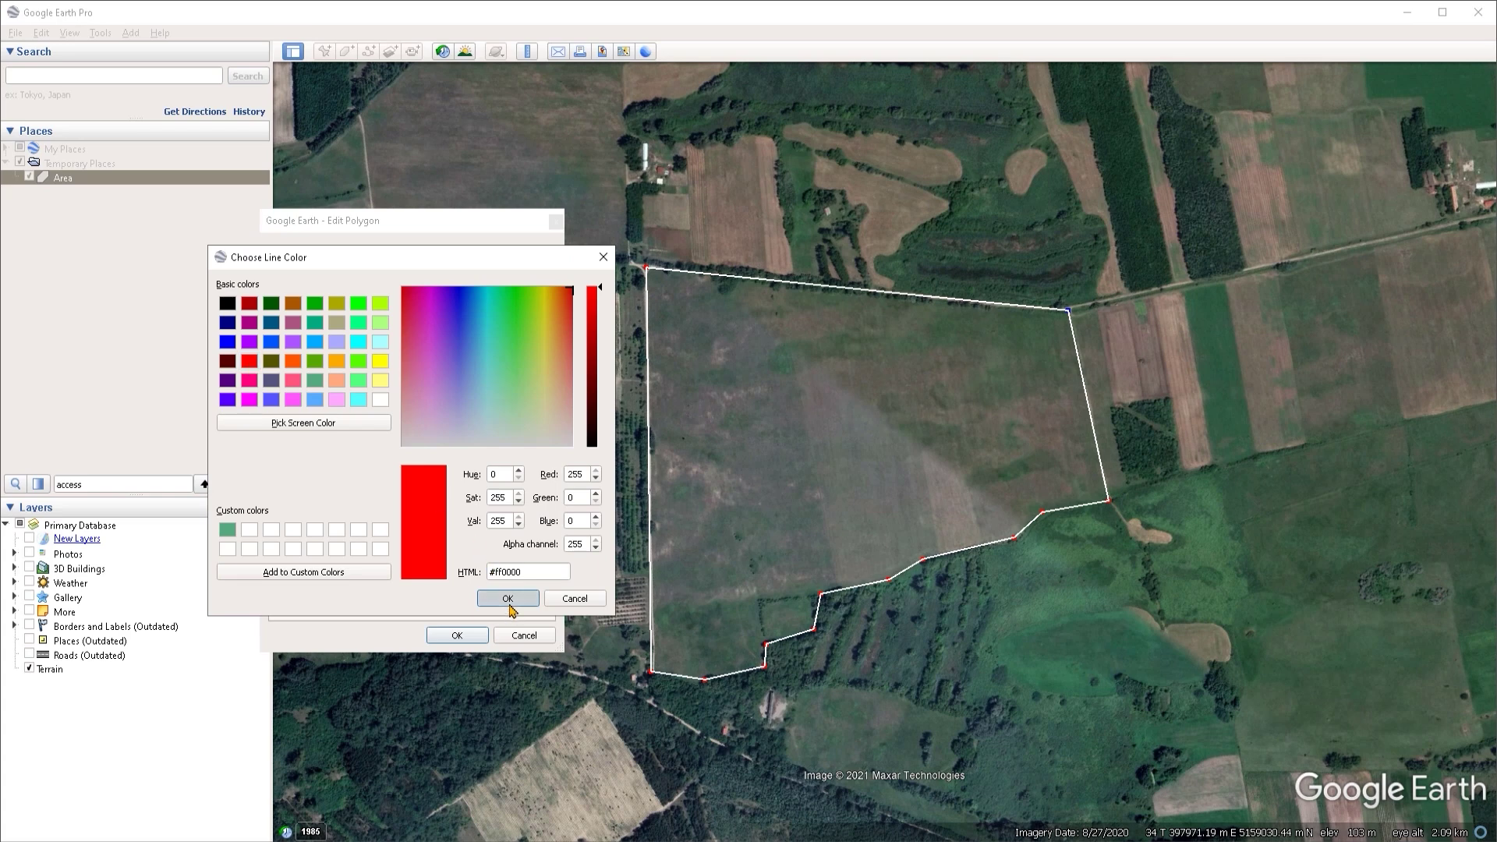
click(508, 599)
click(394, 357)
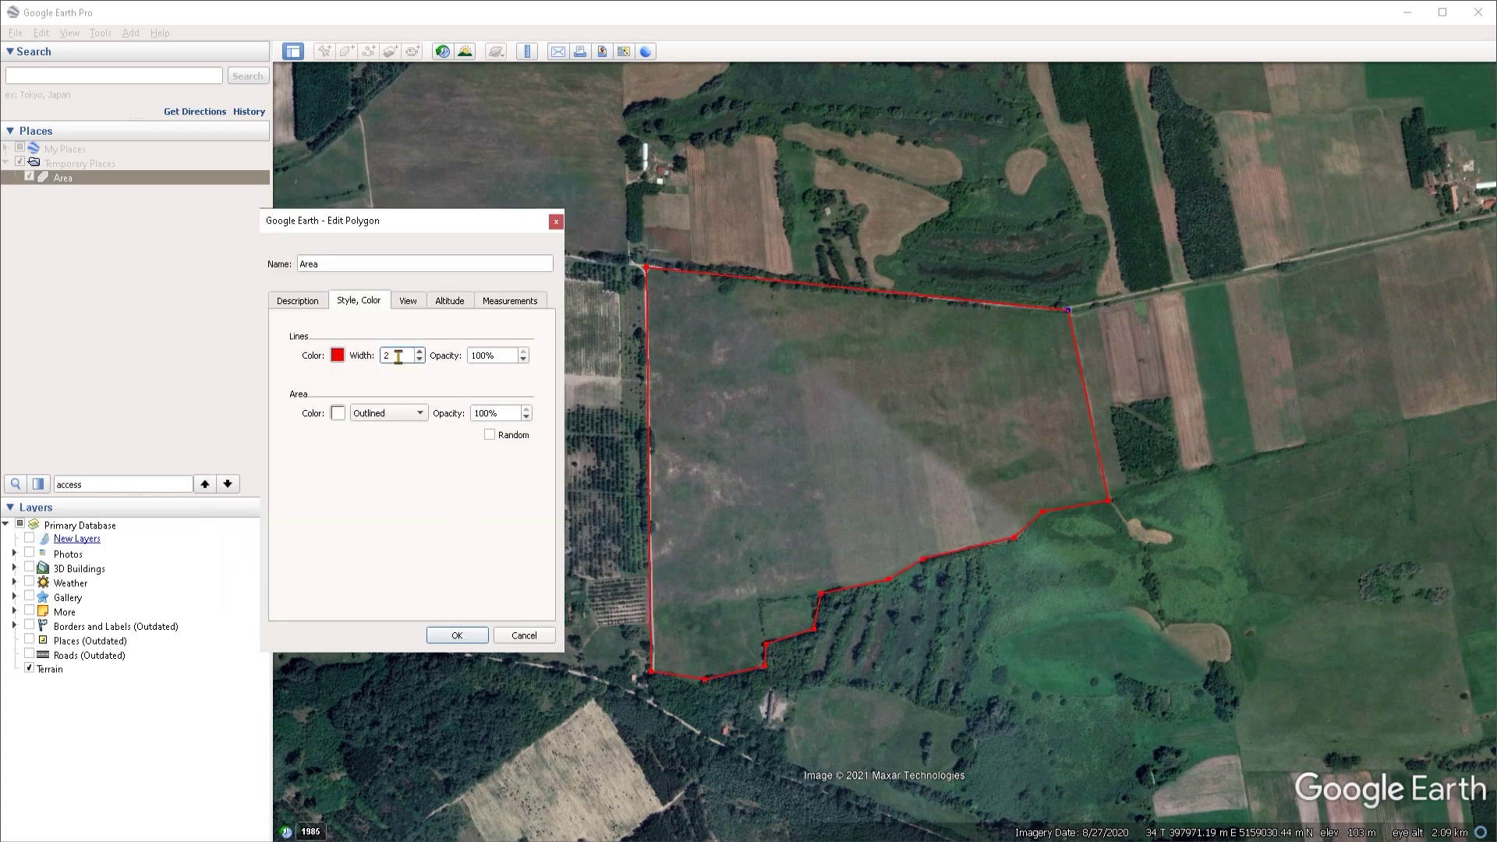
key(BackSpace)
text(5)
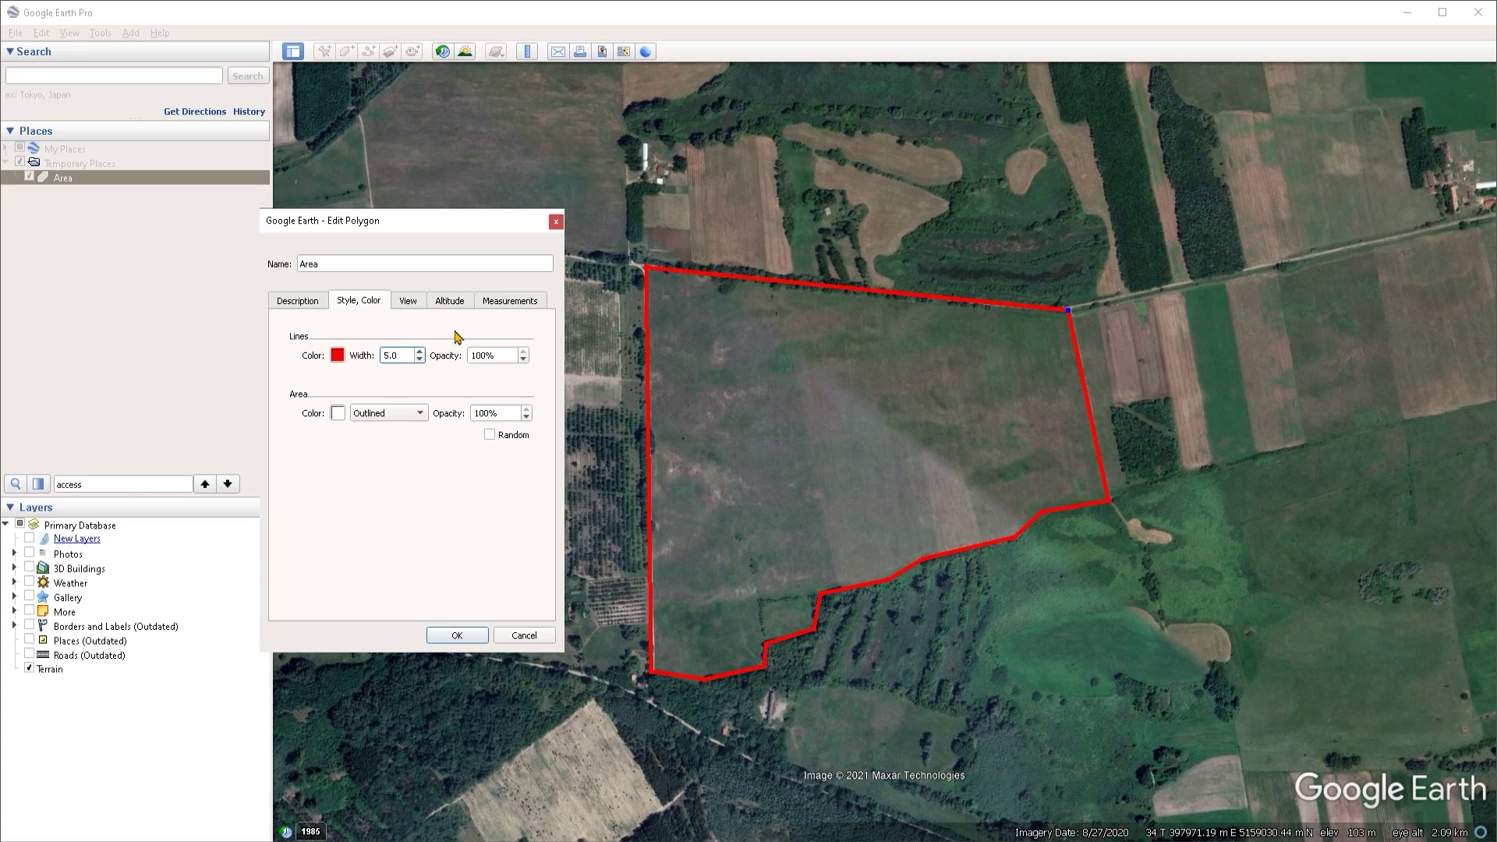
Set the polygon's altitude mode to Relative to ground
click(451, 302)
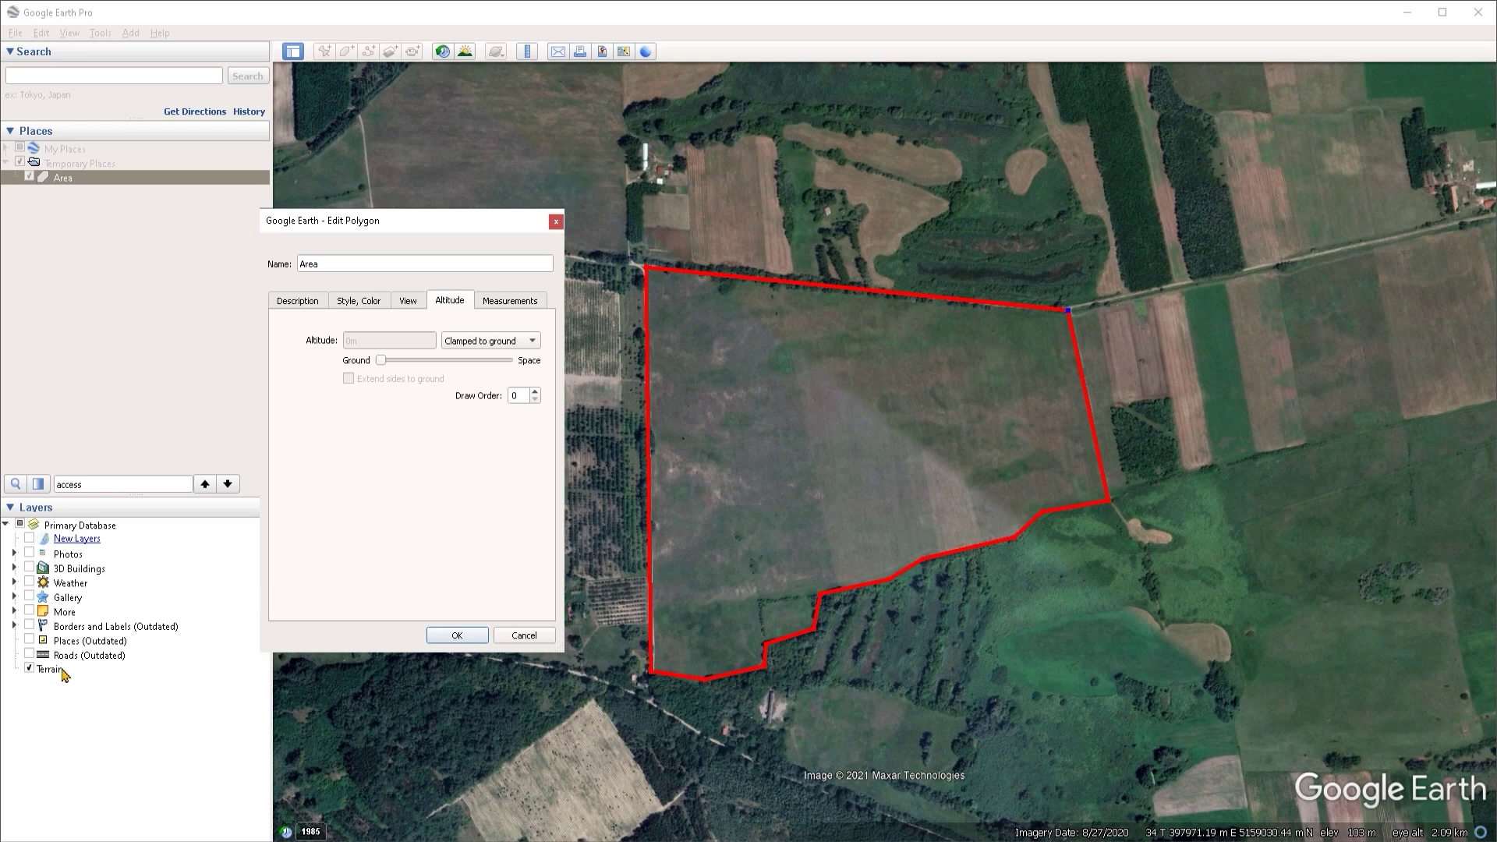
click(479, 345)
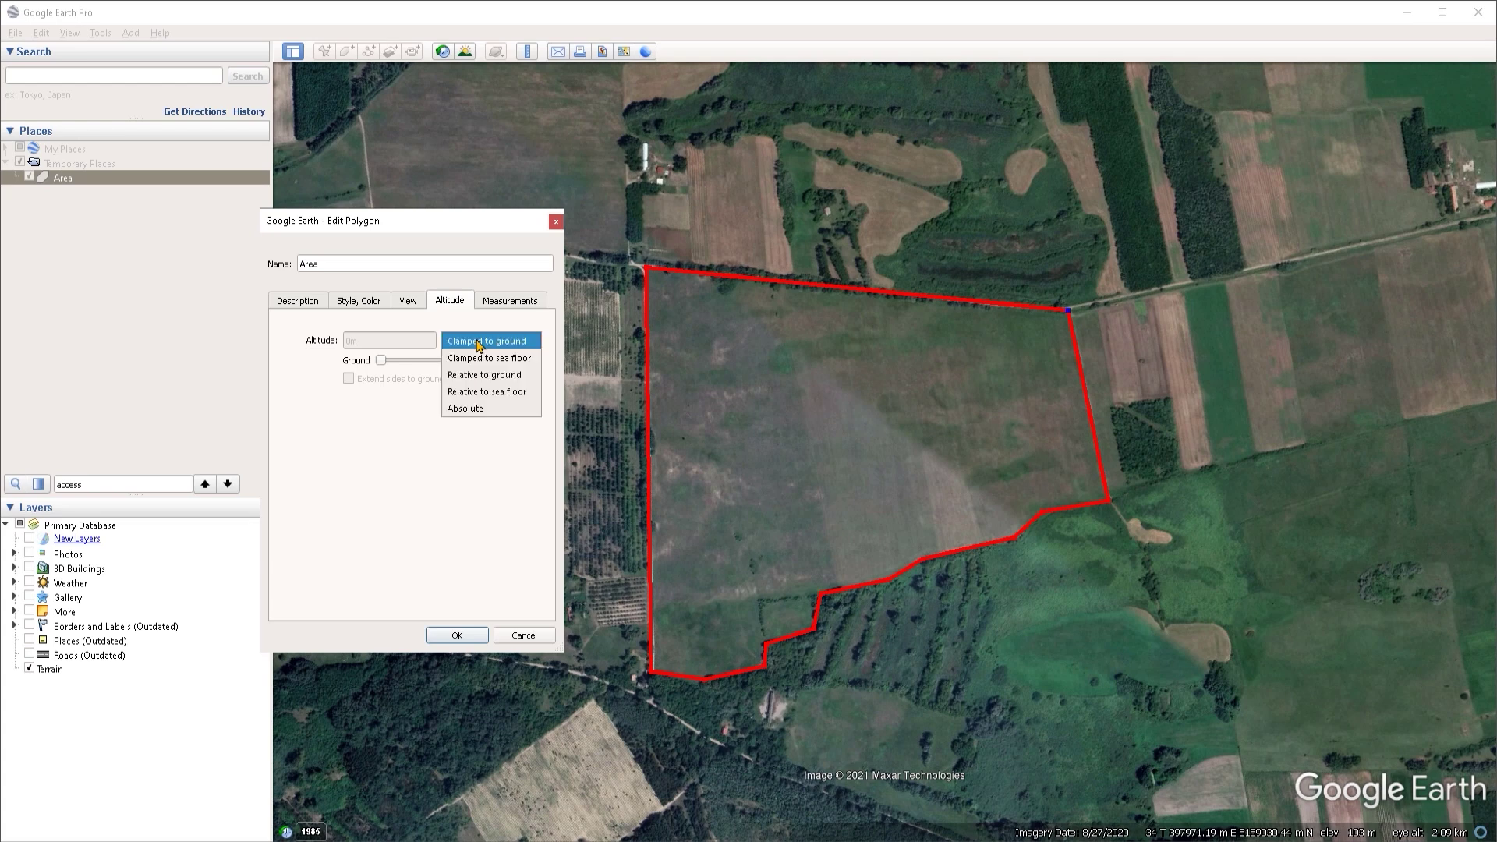
click(481, 378)
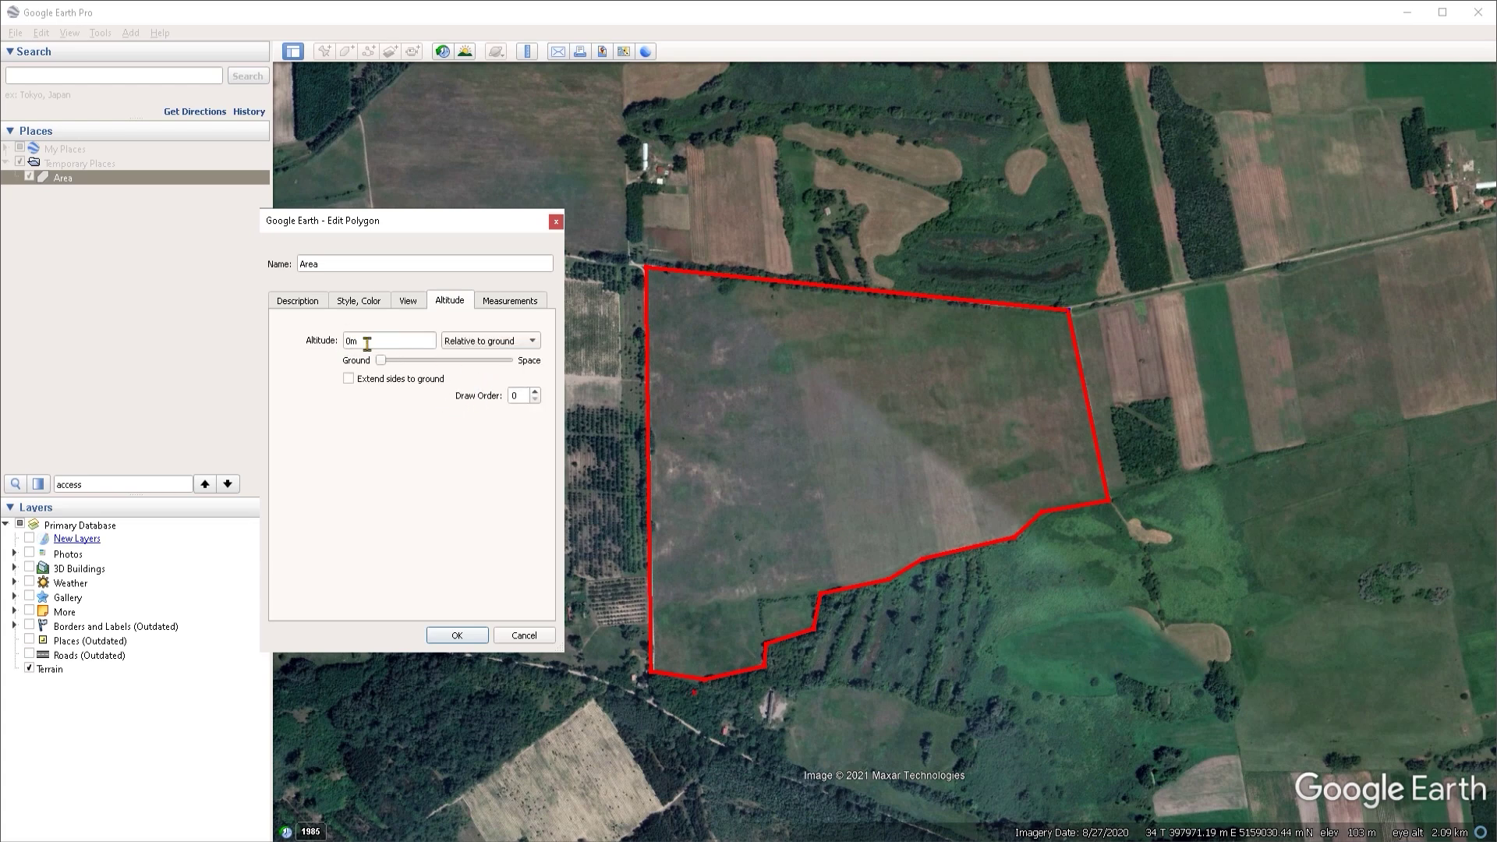
Set the Area polygon's altitude to 50 m relative to ground and apply the change
drag(355, 344, 319, 347)
text(50)
key(Tab)
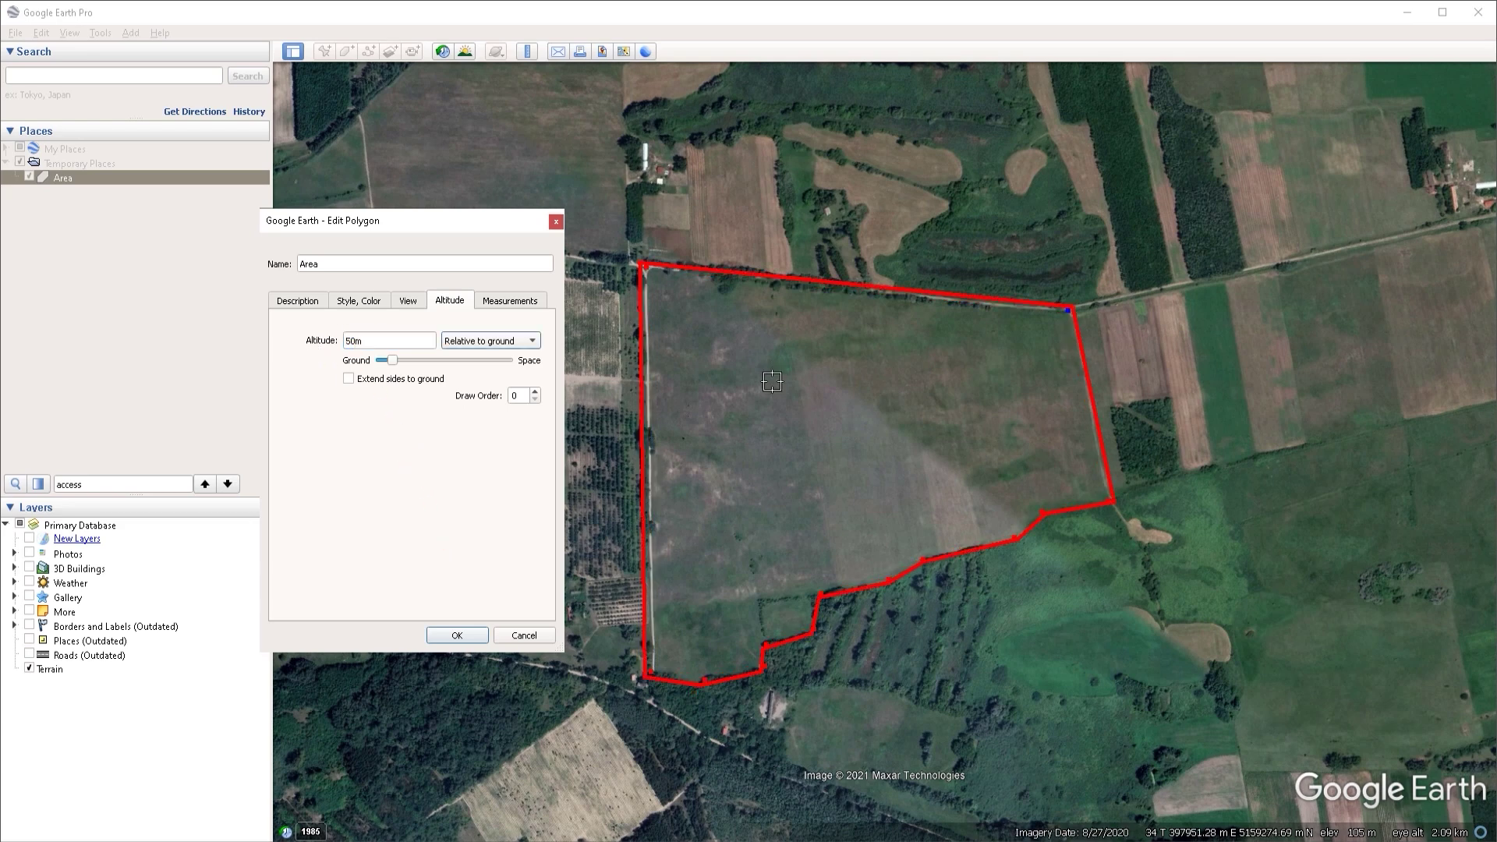
scroll(612, 511, up, 2)
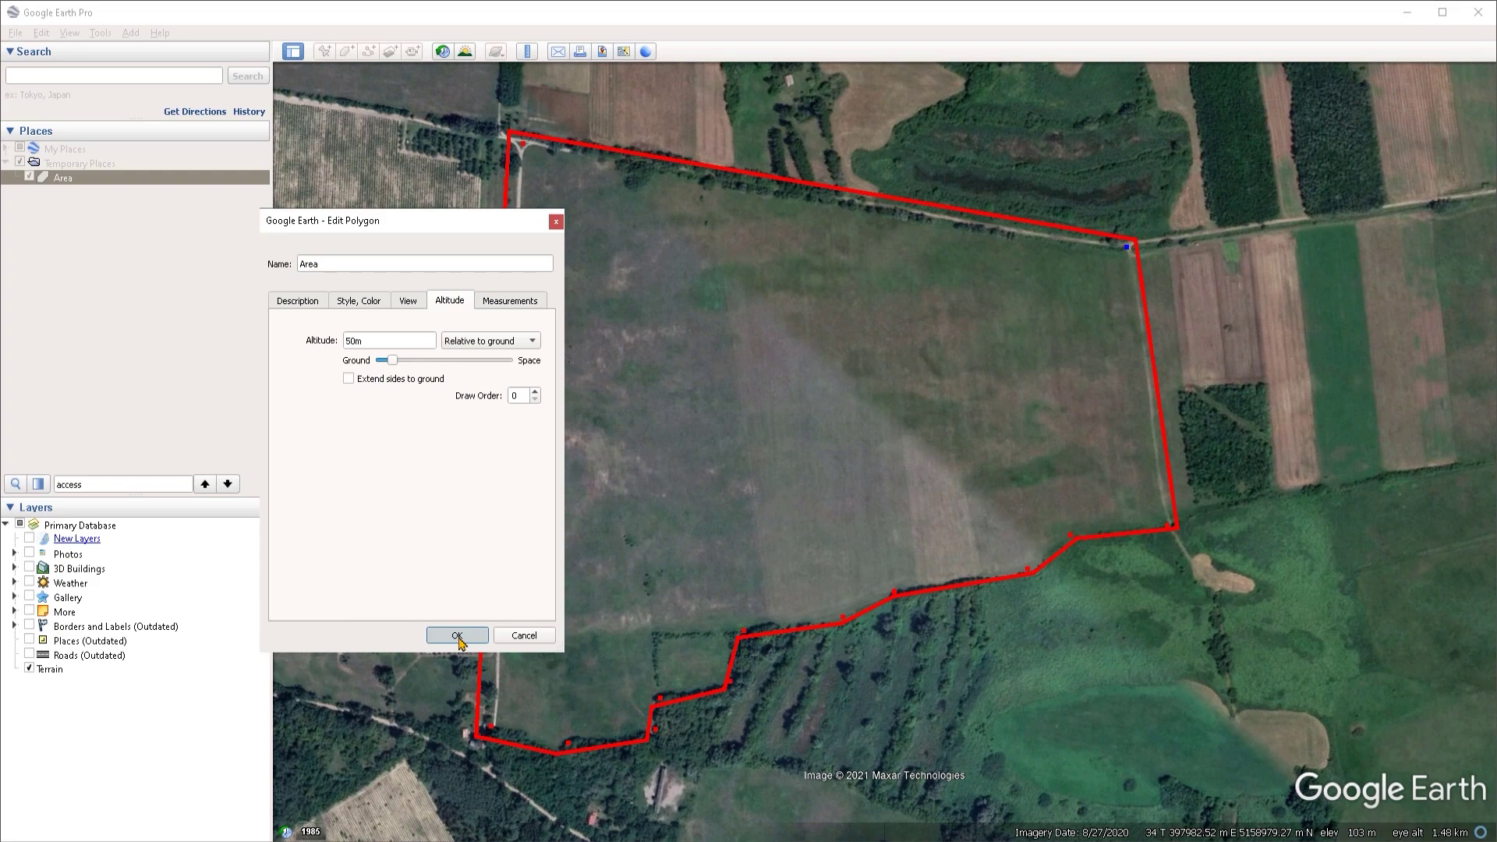
click(458, 637)
Reopen the Area polygon's properties and extend its sides to the ground
middle_drag(643, 283, 762, 311)
key(alt+Return)
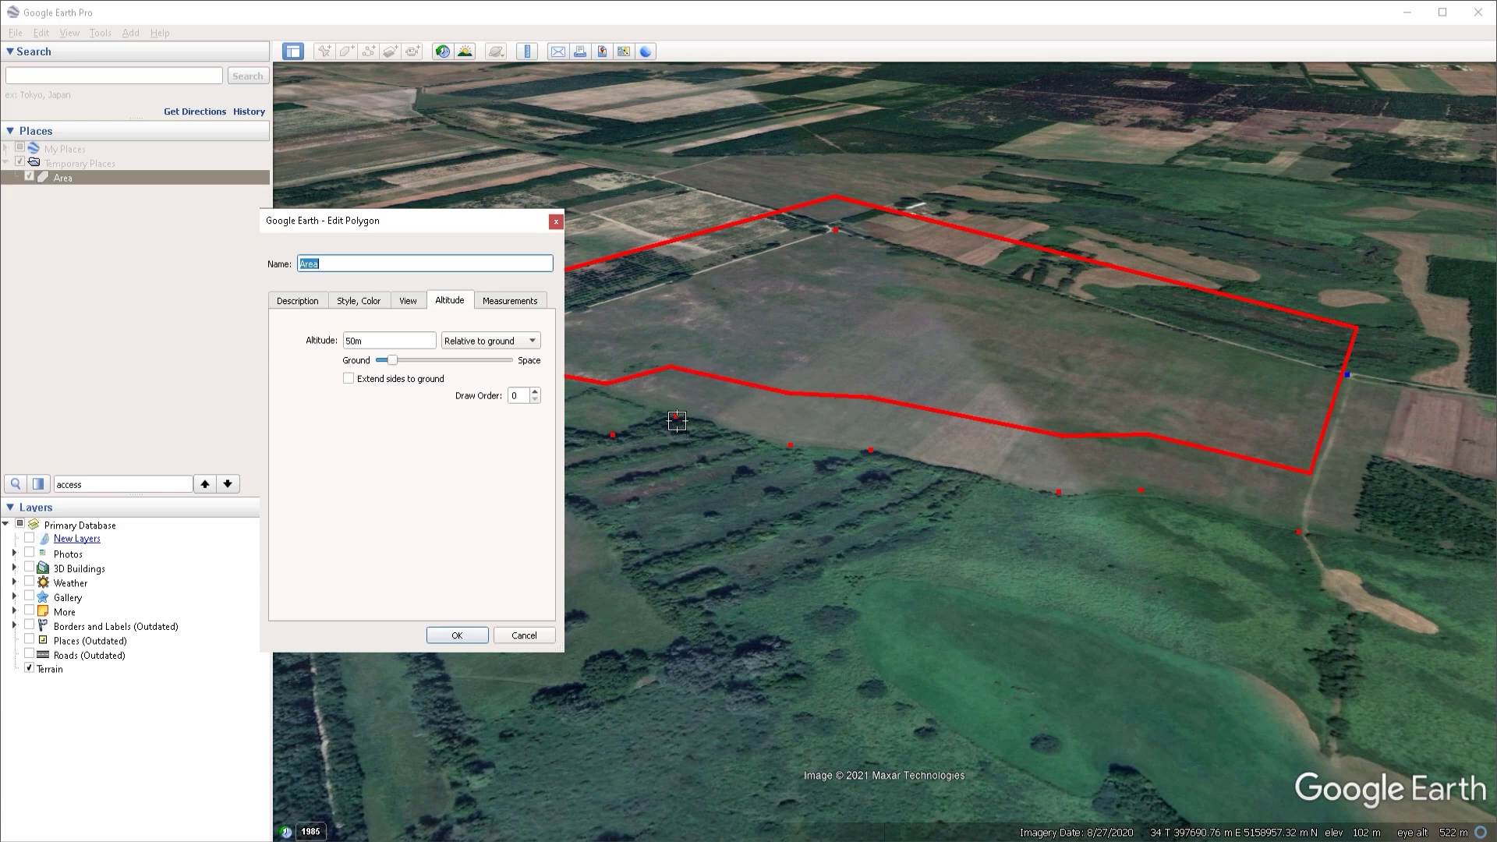
click(349, 378)
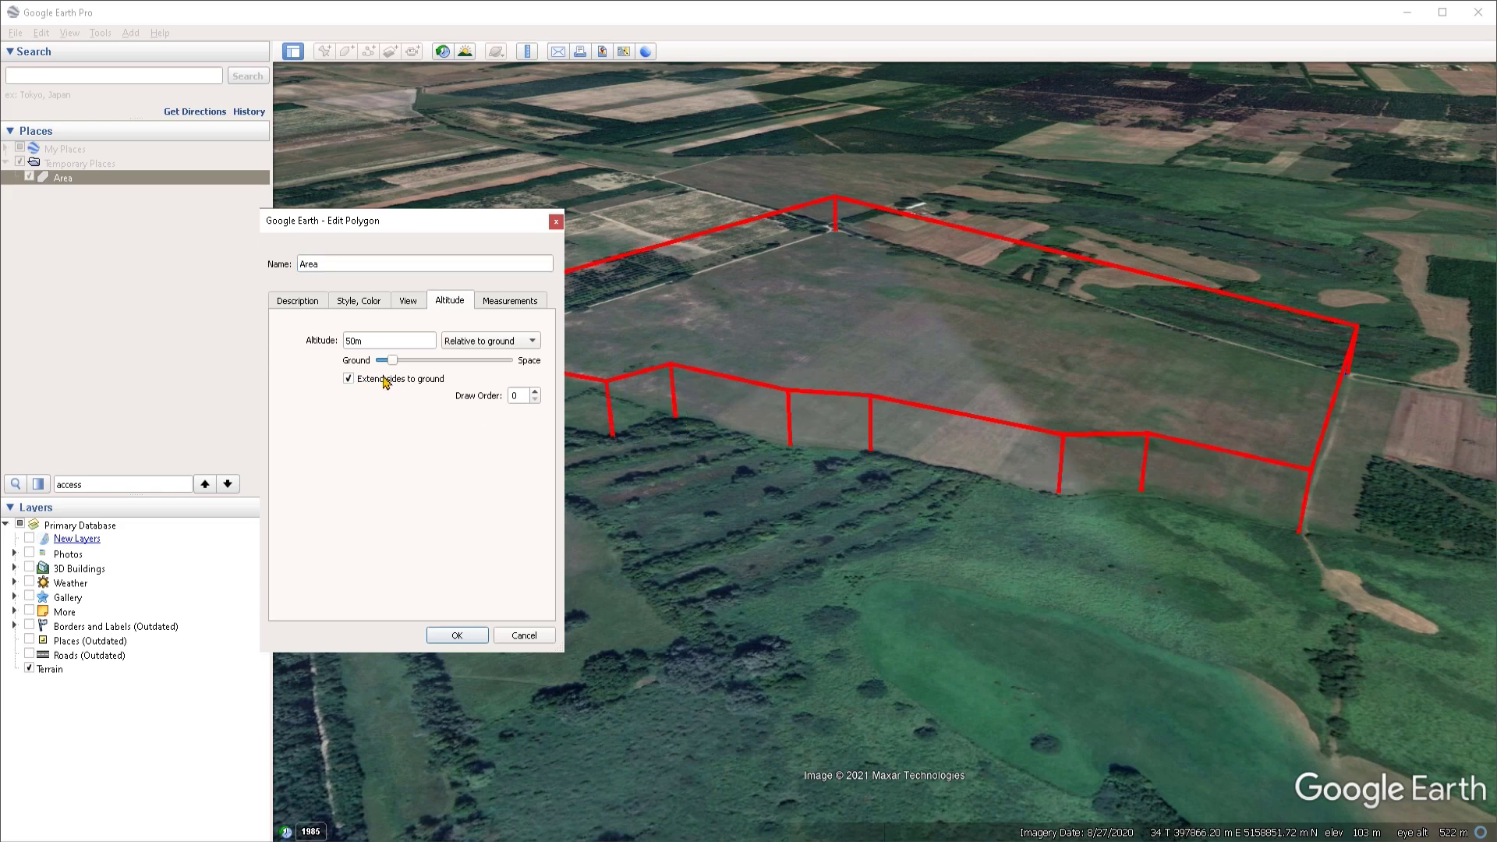
drag(457, 227, 315, 256)
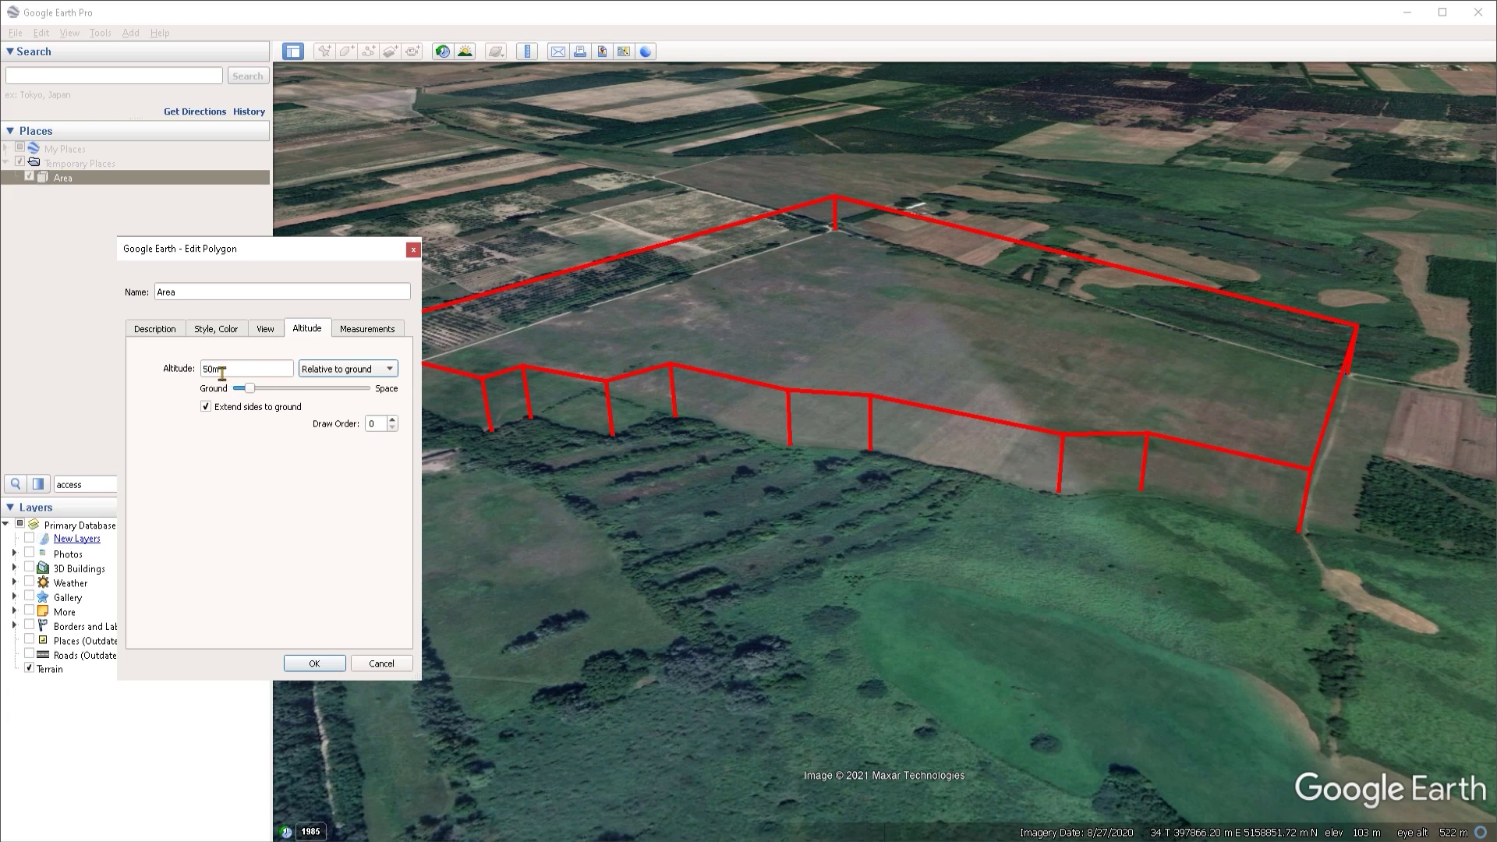
Change the Area polygon's area style to Filled+Outlined and its area color to bright green
click(230, 337)
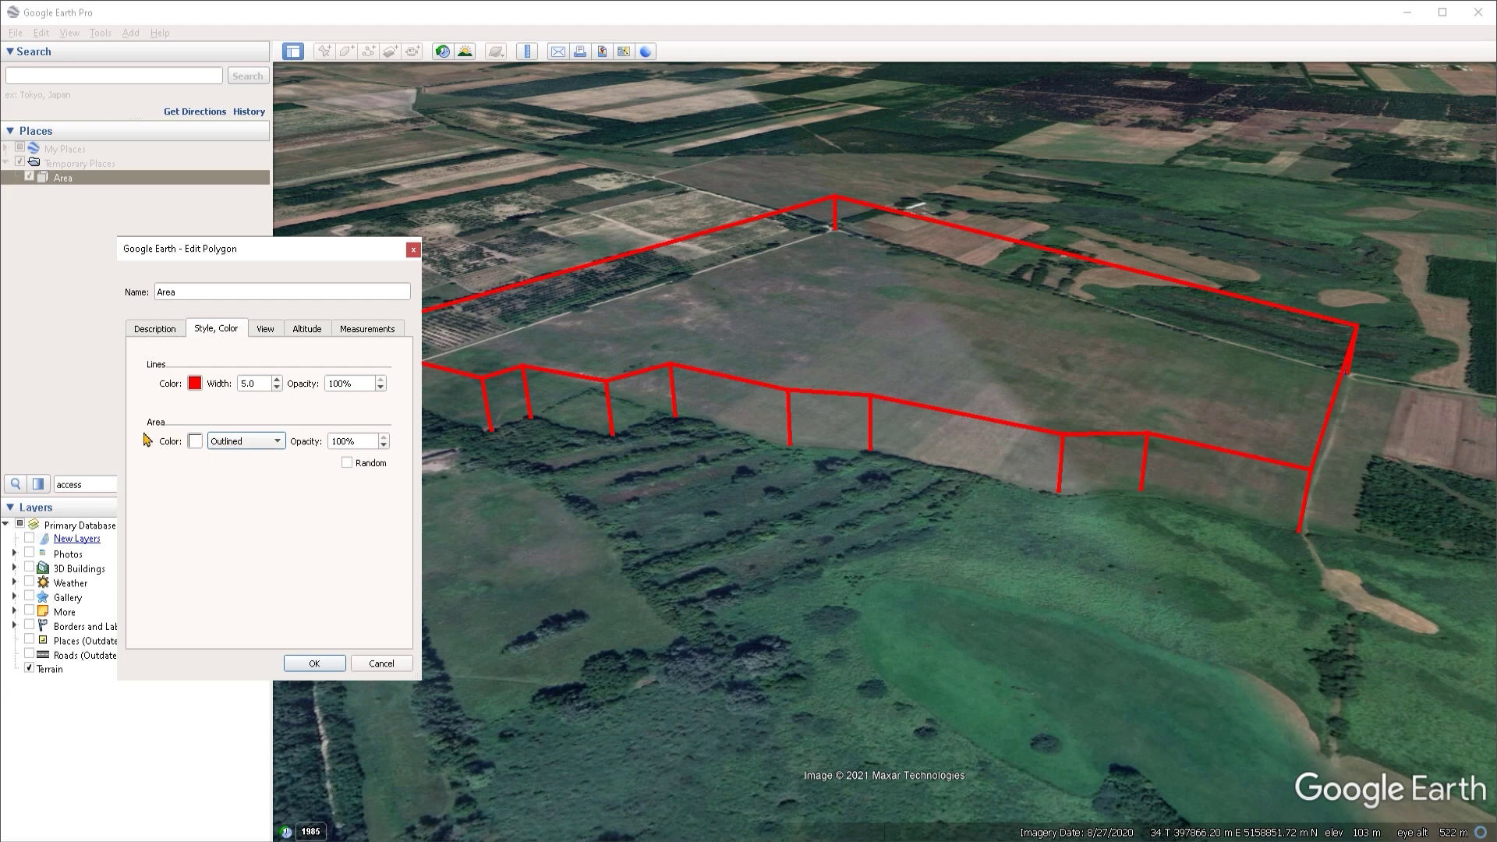
click(247, 443)
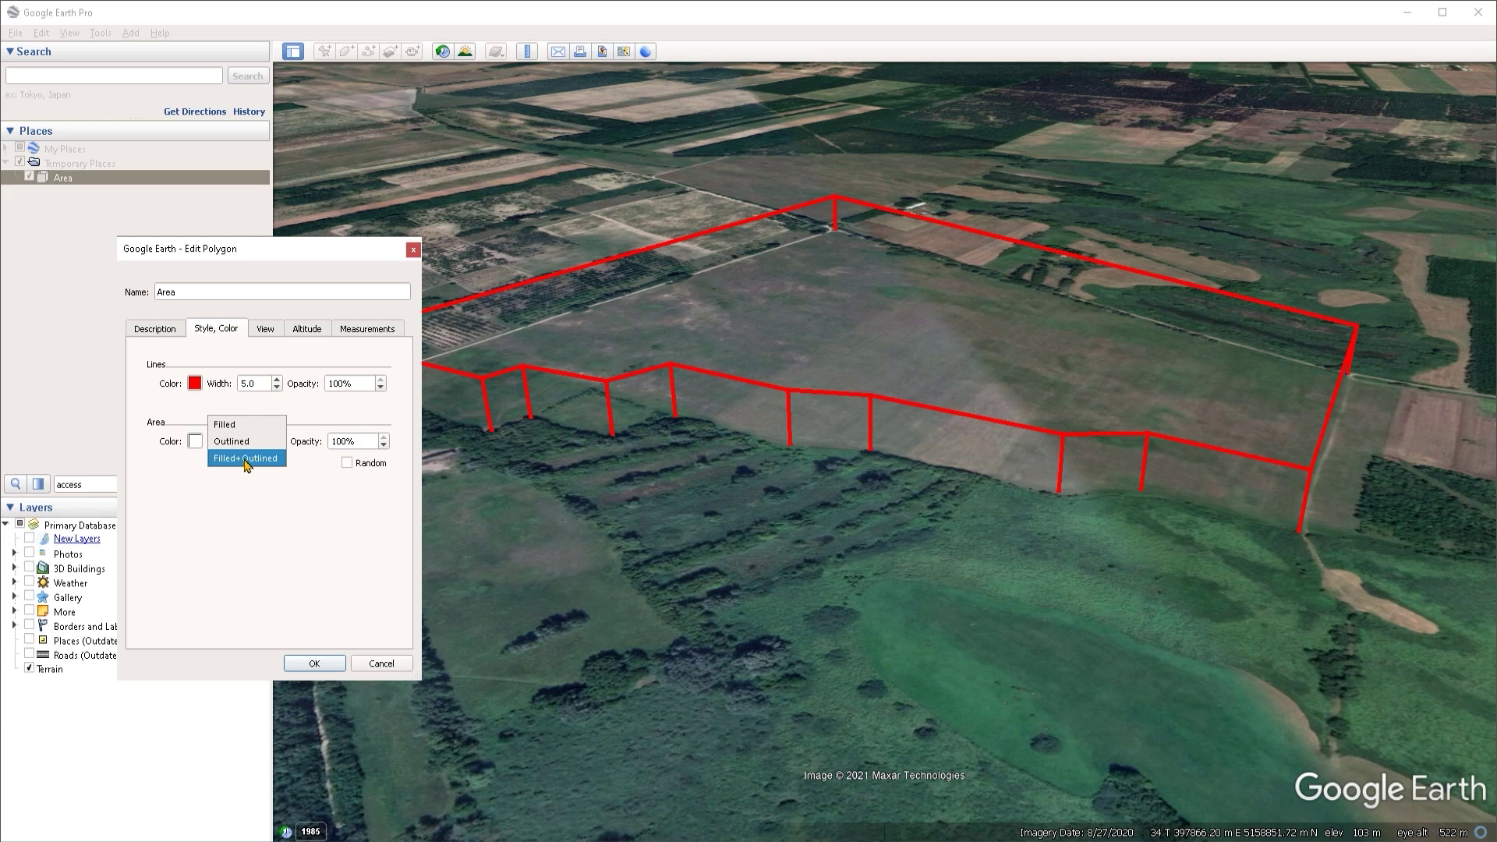
click(245, 459)
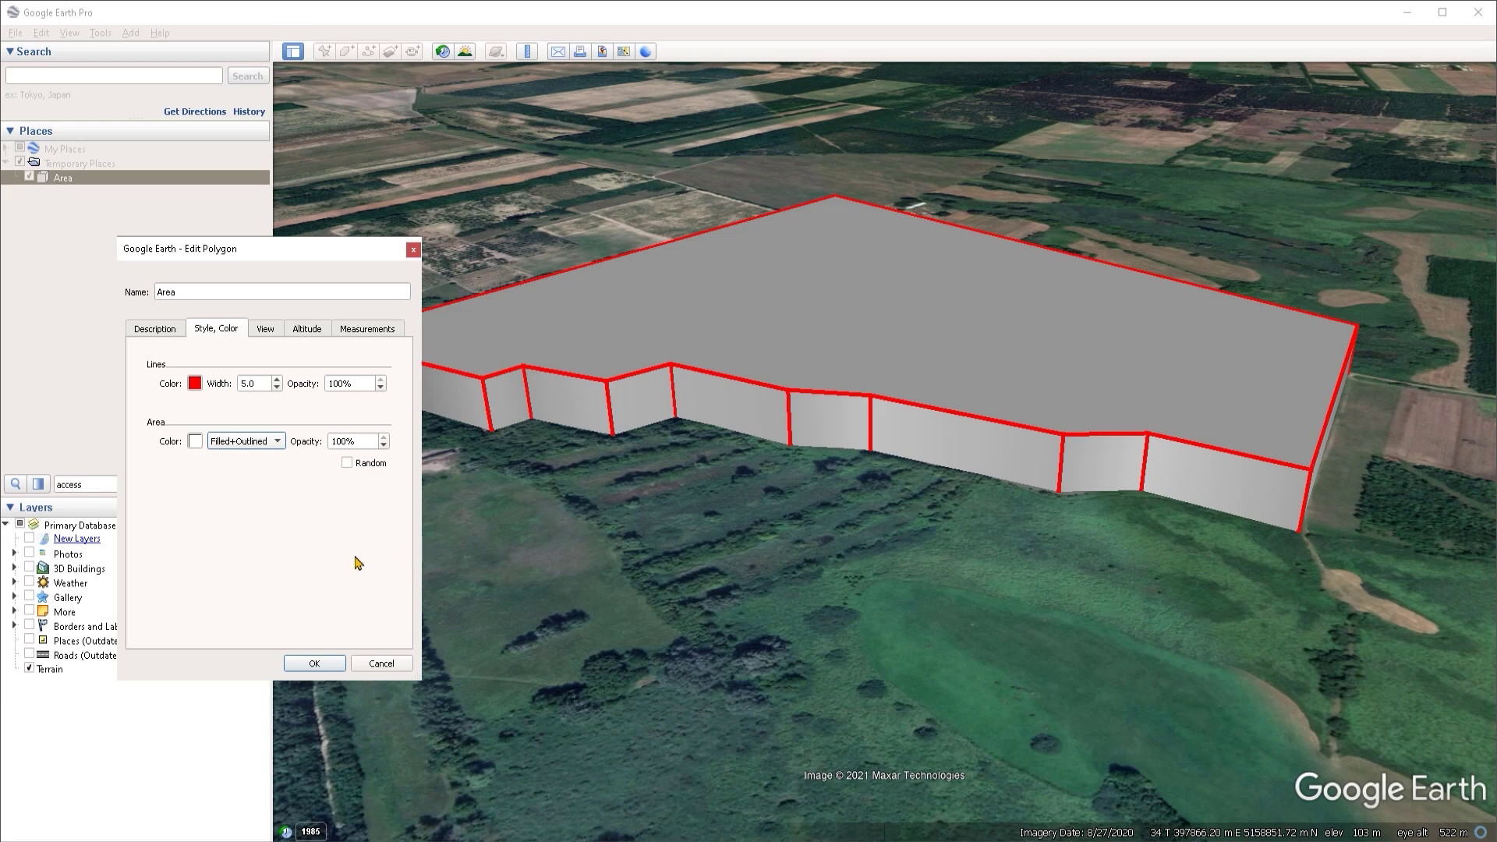
click(195, 442)
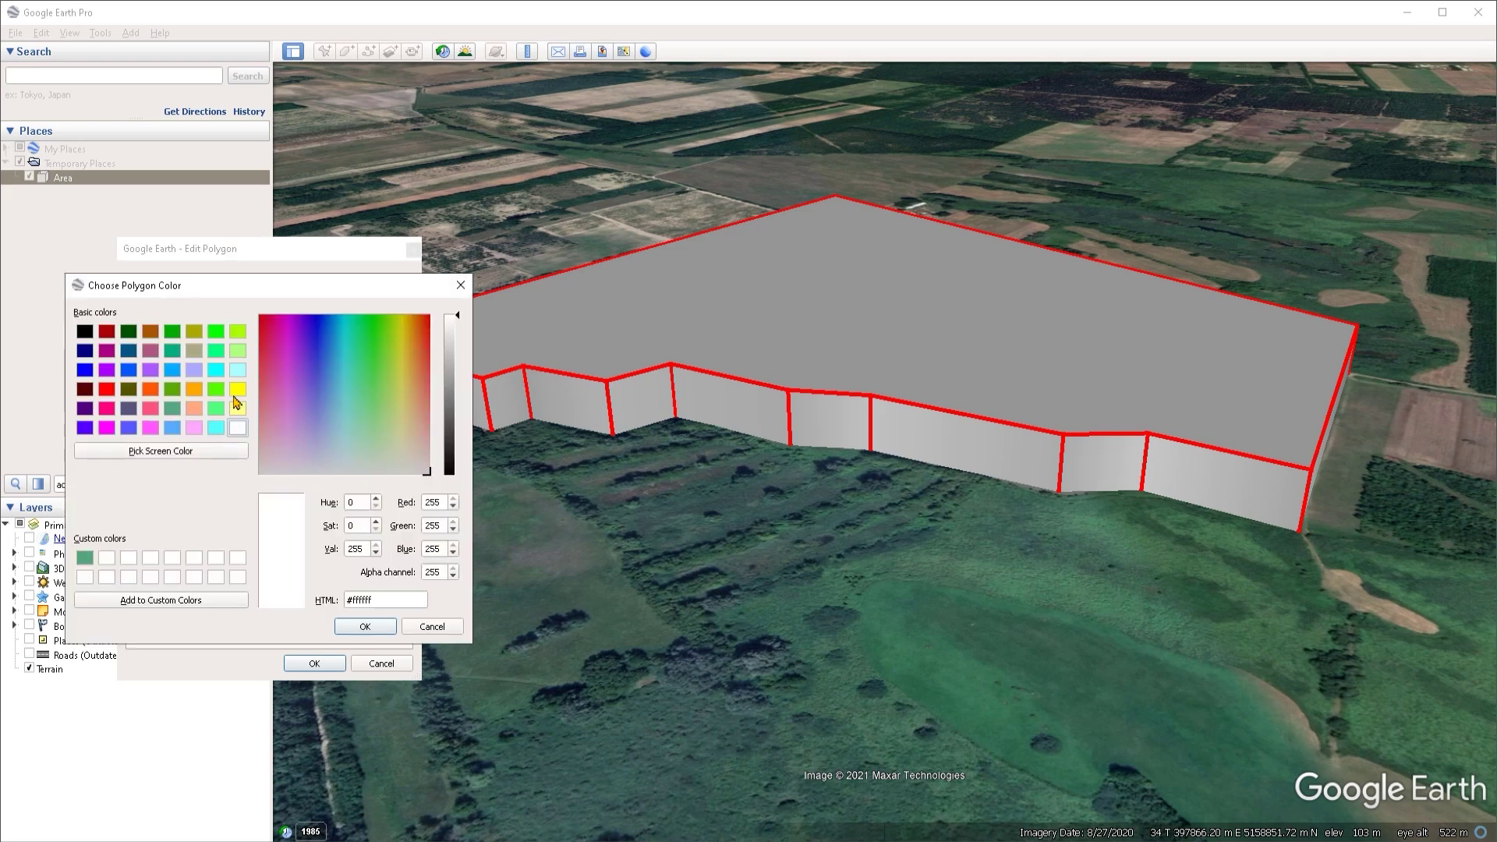
click(215, 389)
click(363, 627)
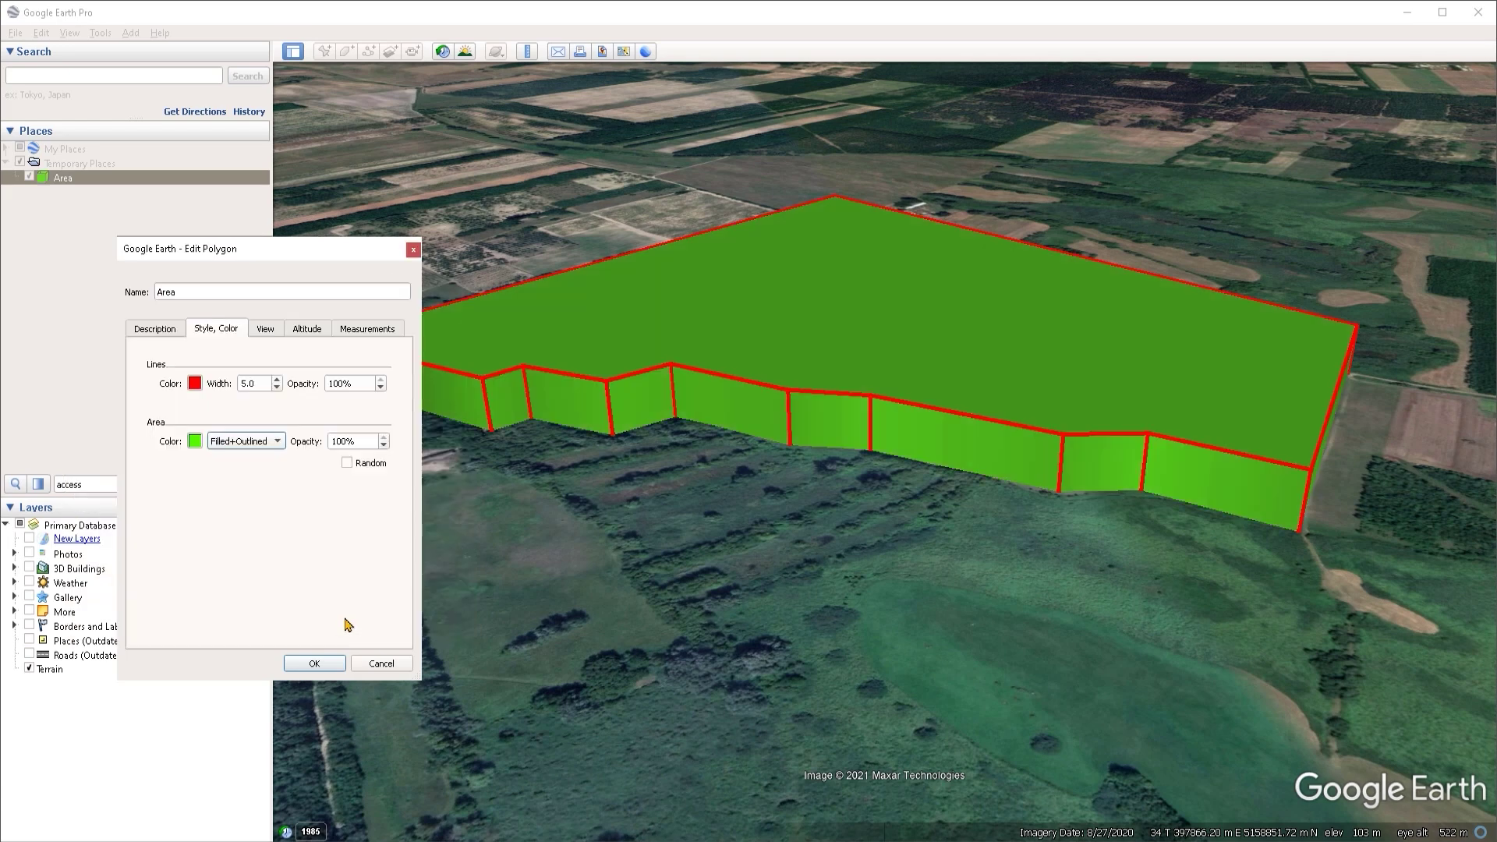
Try 50% area opacity on the Area polygon and return it to 100%
key(Tab)
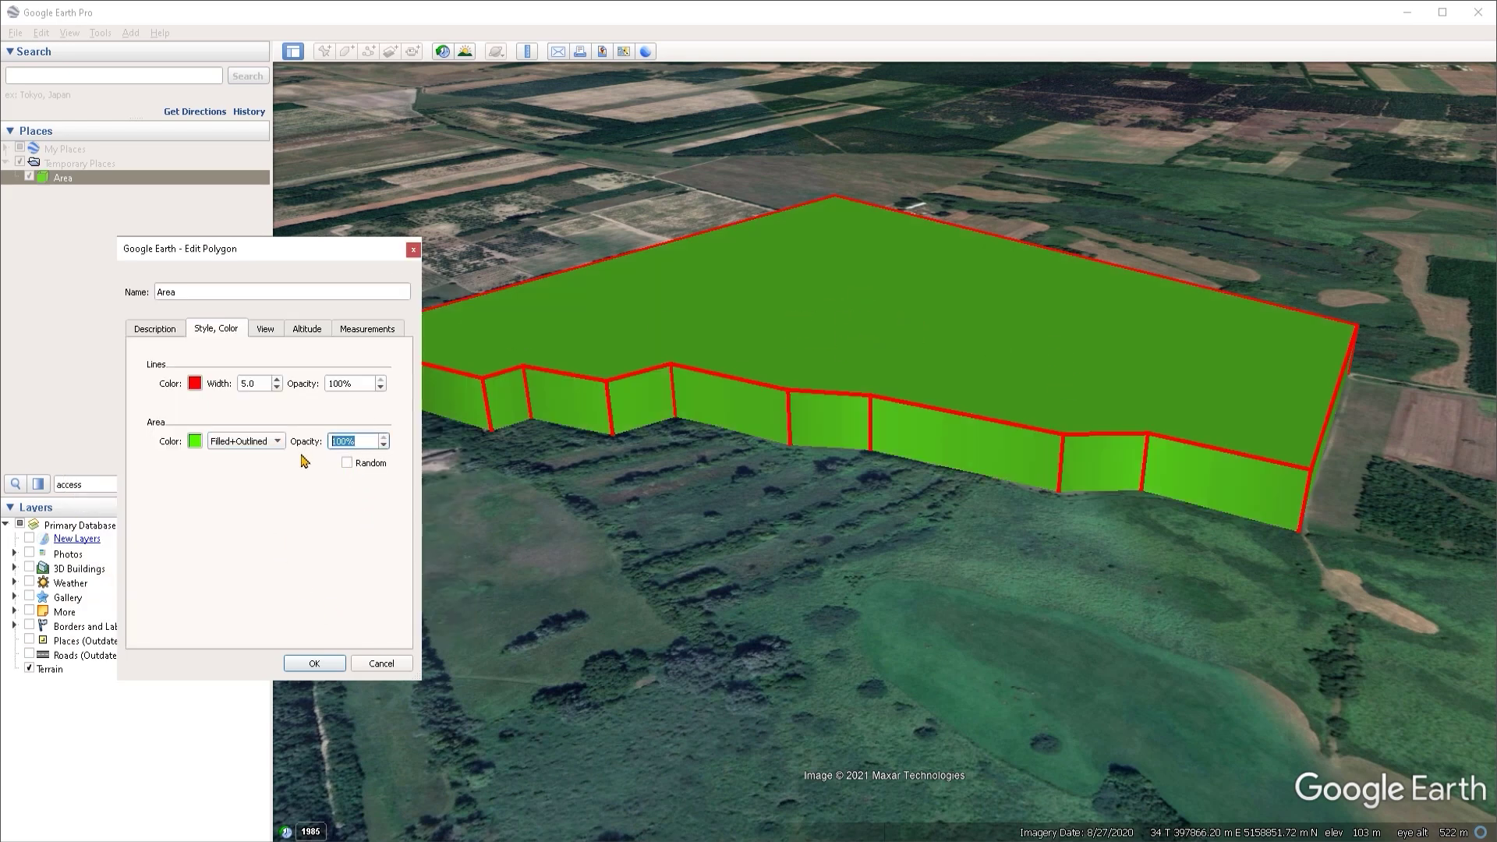
text(50)
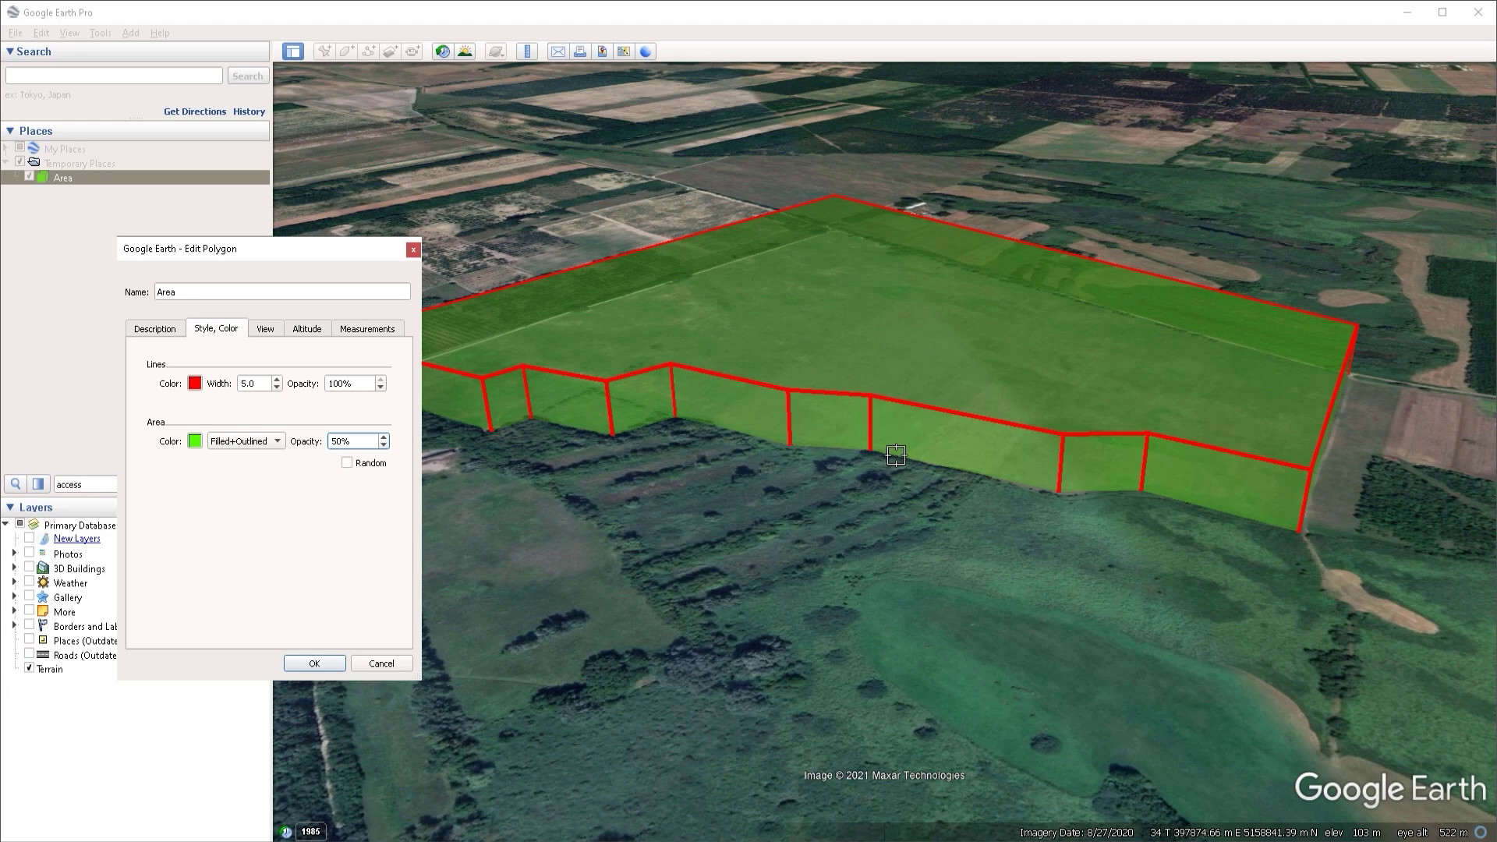
drag(366, 442, 331, 442)
text(100)
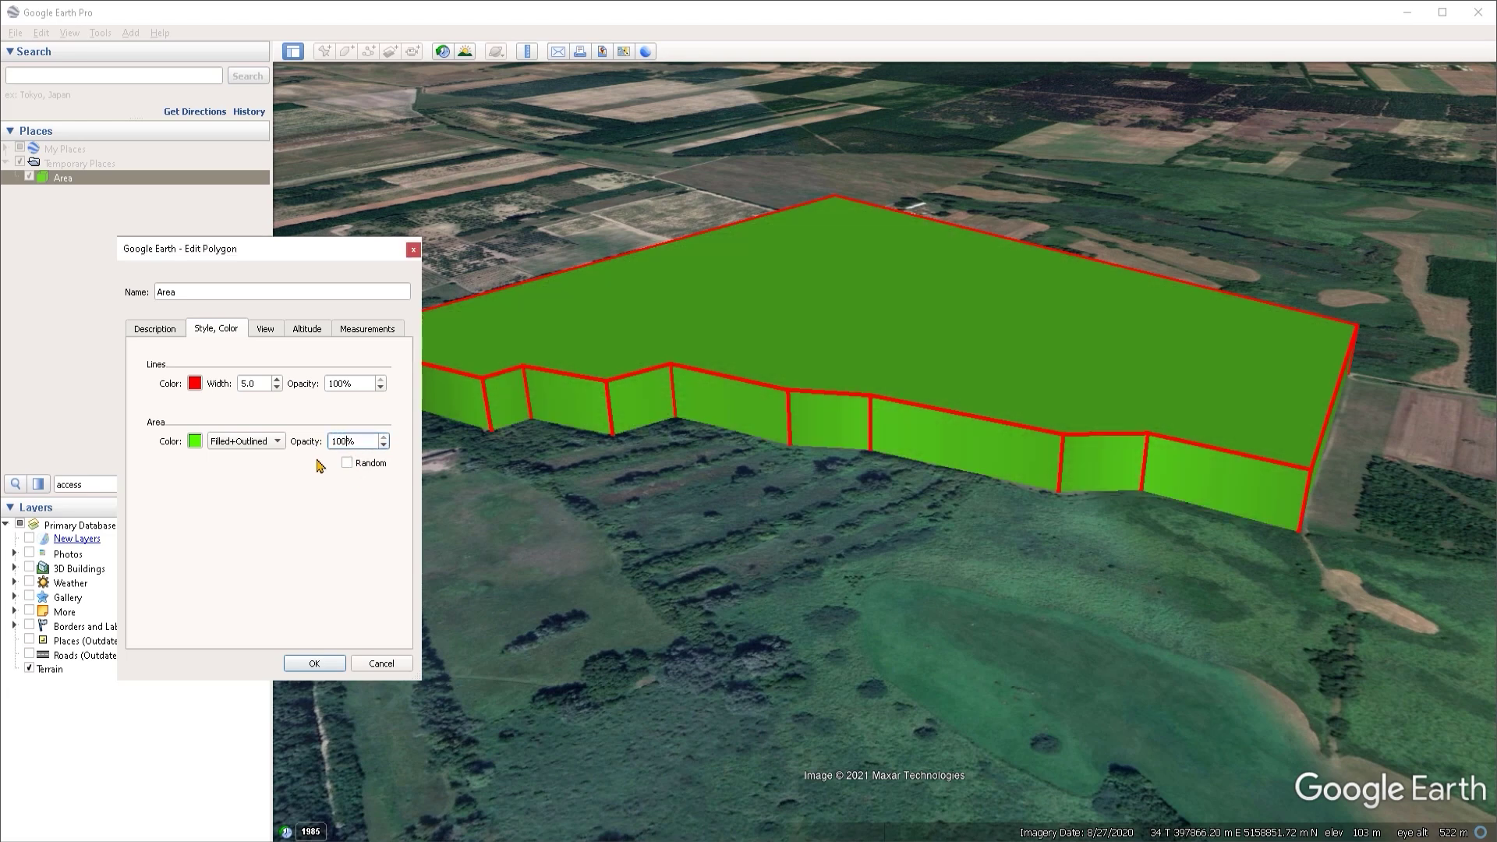
Set the Area polygon's altitude mode to Clamped to ground and save its properties
click(307, 332)
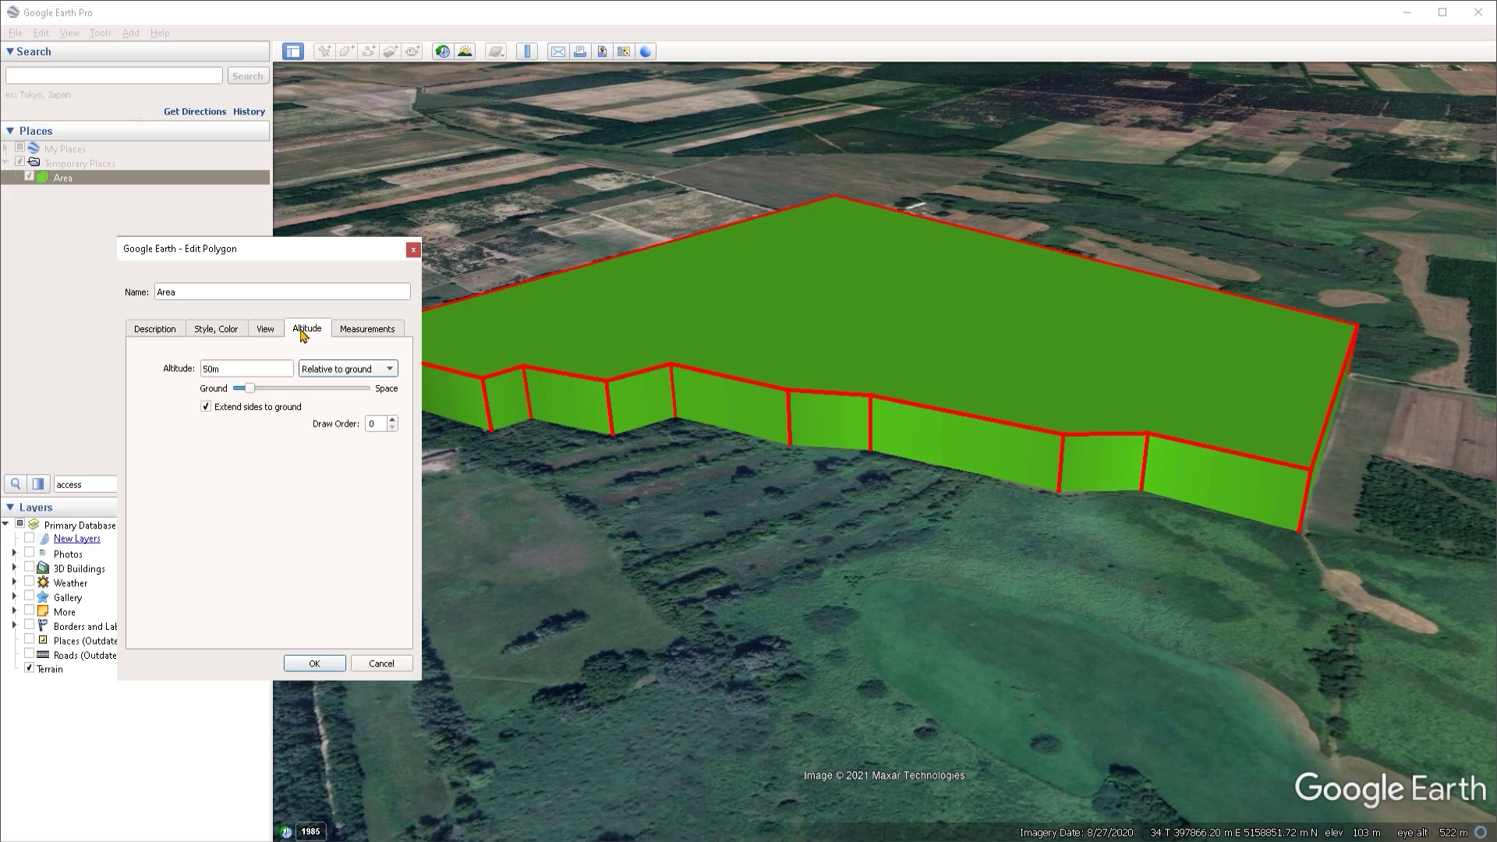
click(340, 374)
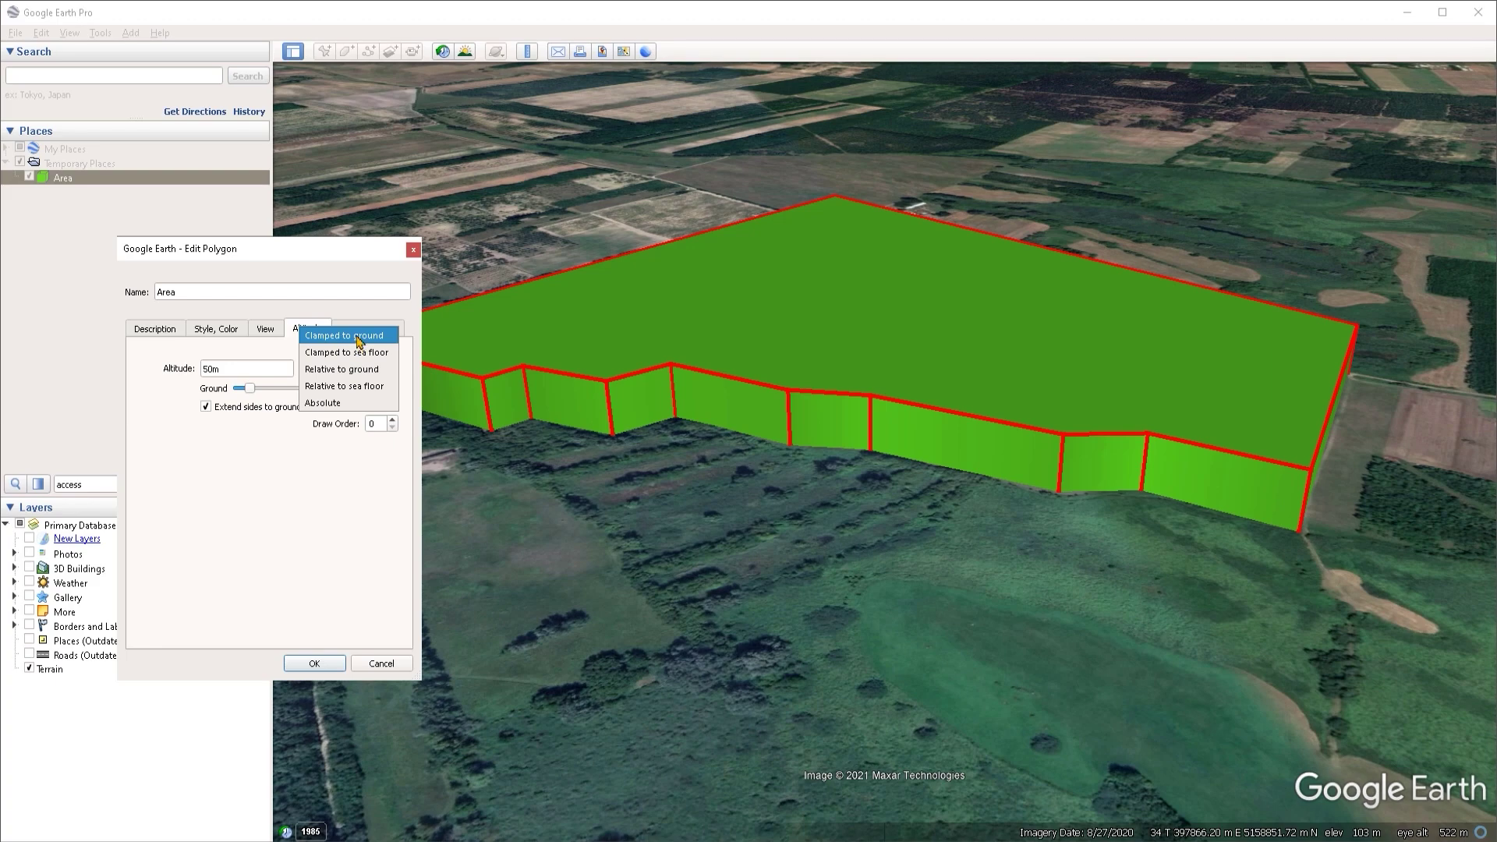
click(358, 338)
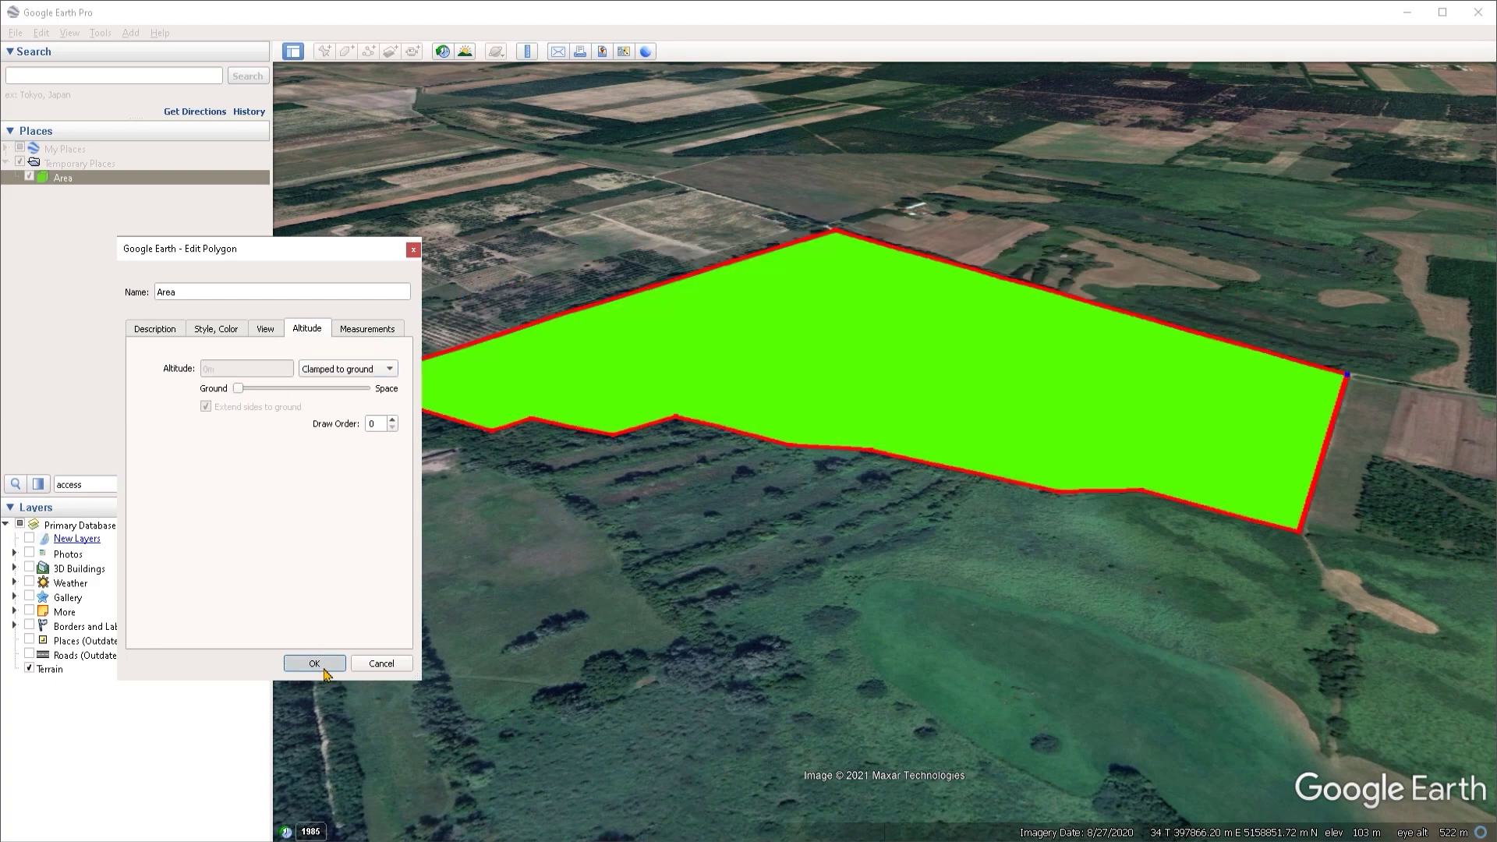
click(314, 664)
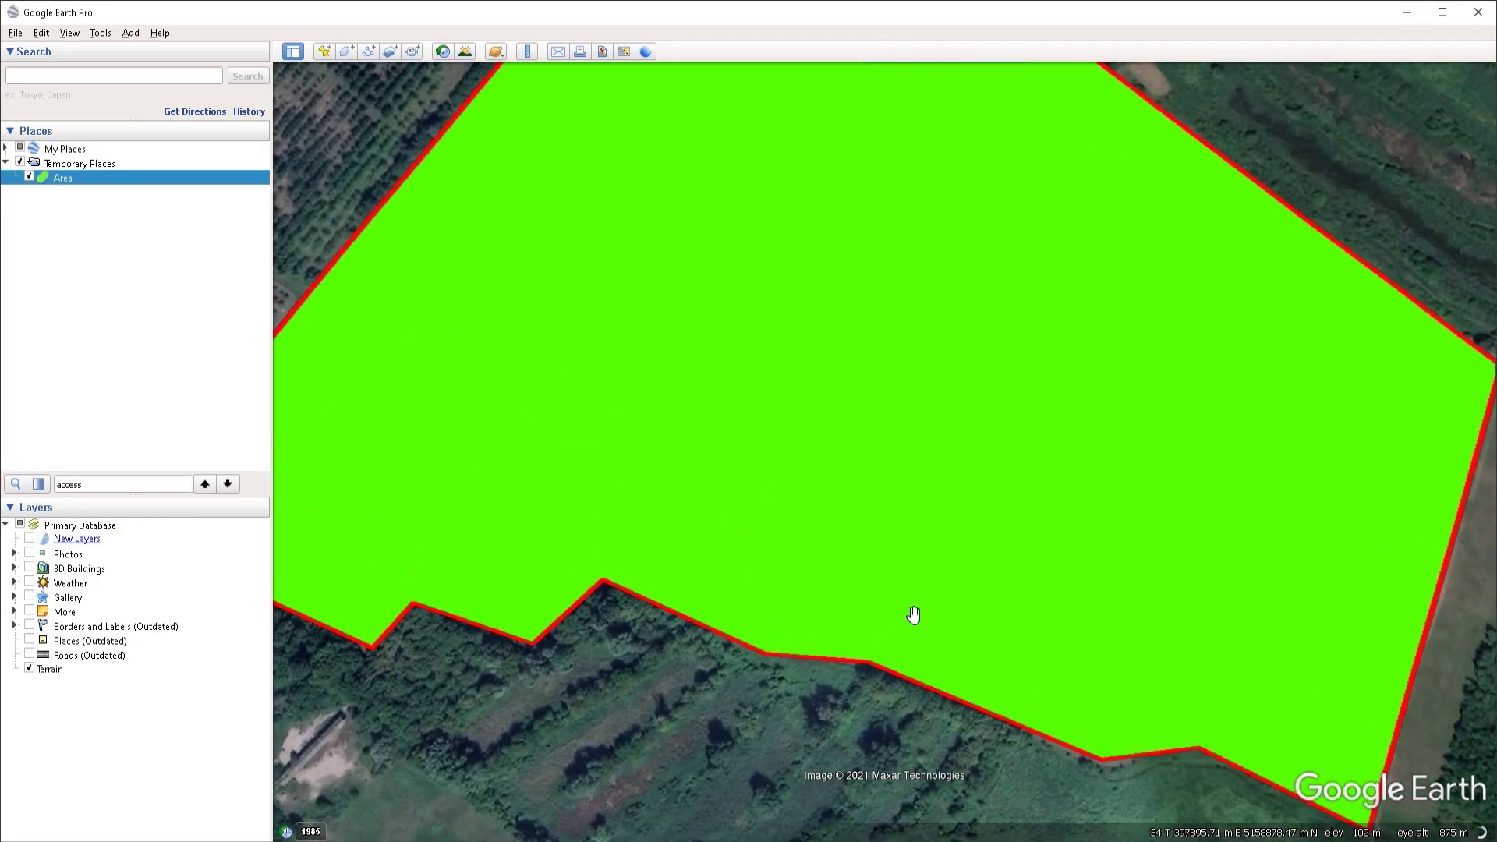
Create a polygon named 2 and outline a four-cornered shape in the eastern part of the green field
right_drag(914, 615, 901, 348)
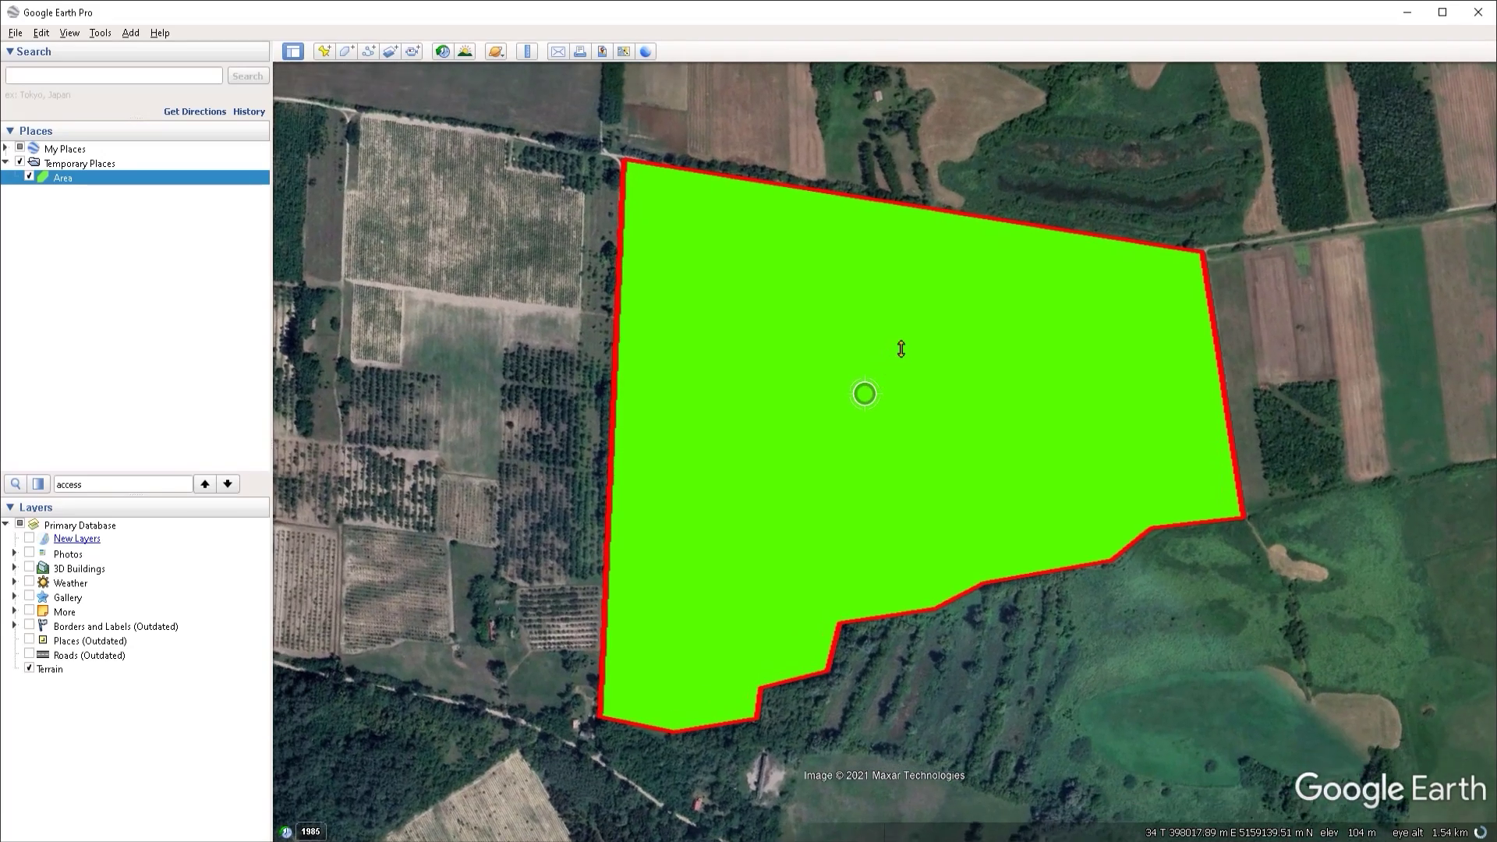
drag(902, 349, 858, 445)
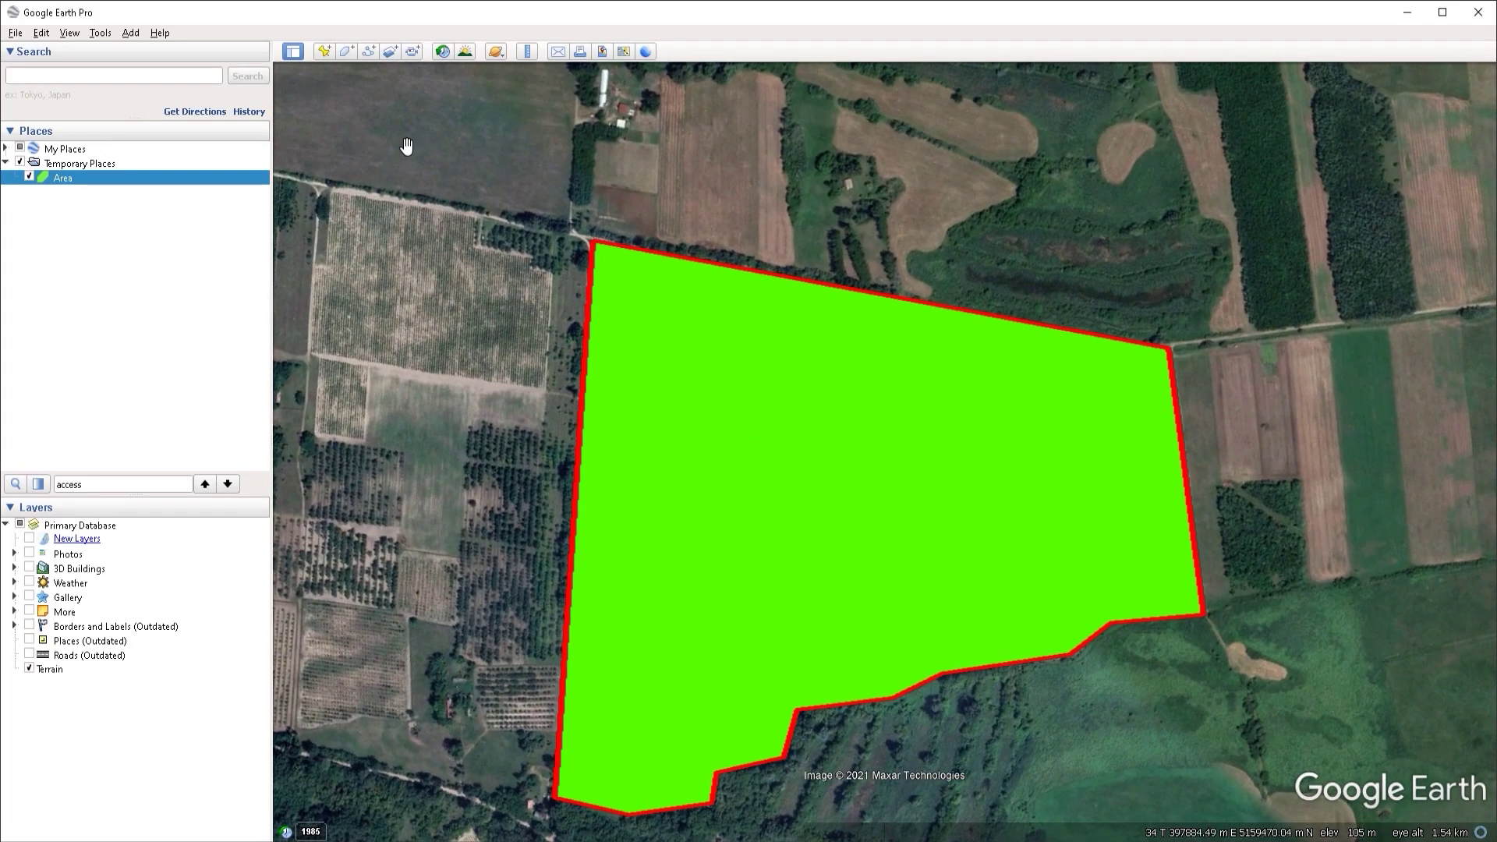
click(347, 55)
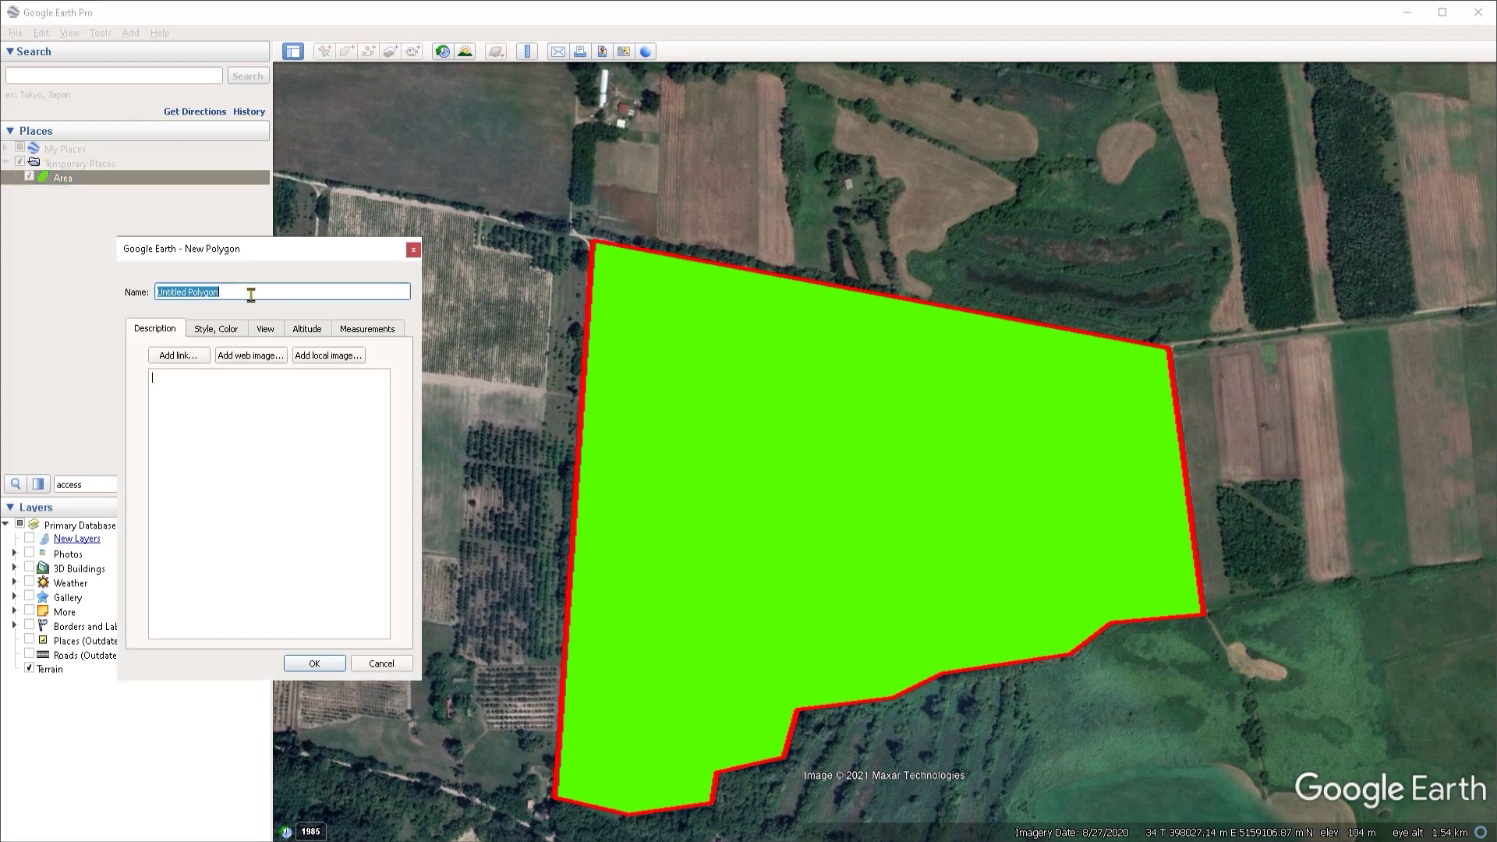
text(2)
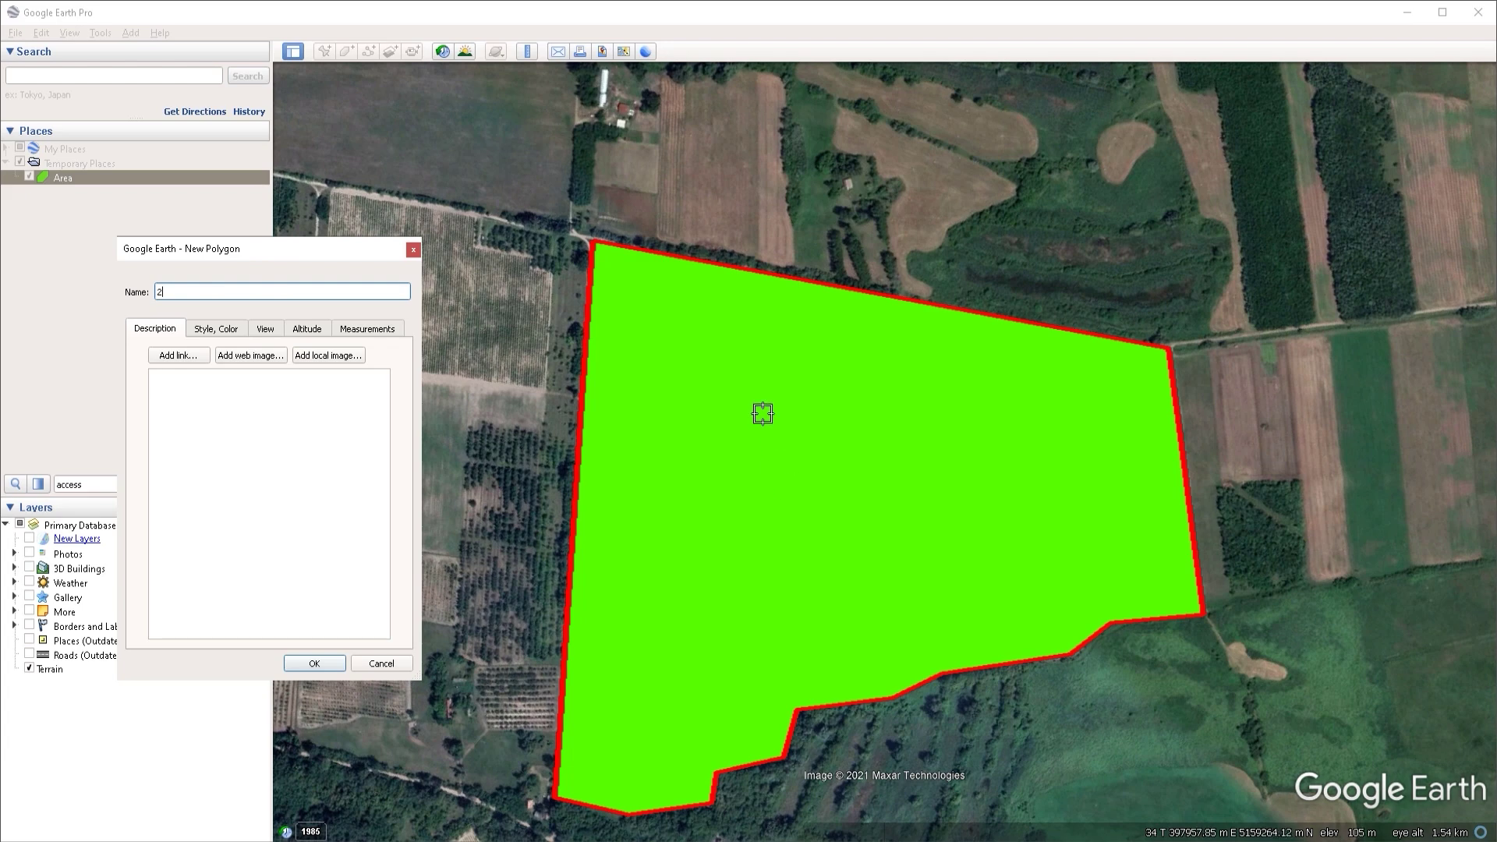
click(934, 419)
click(935, 556)
click(1120, 546)
click(1113, 428)
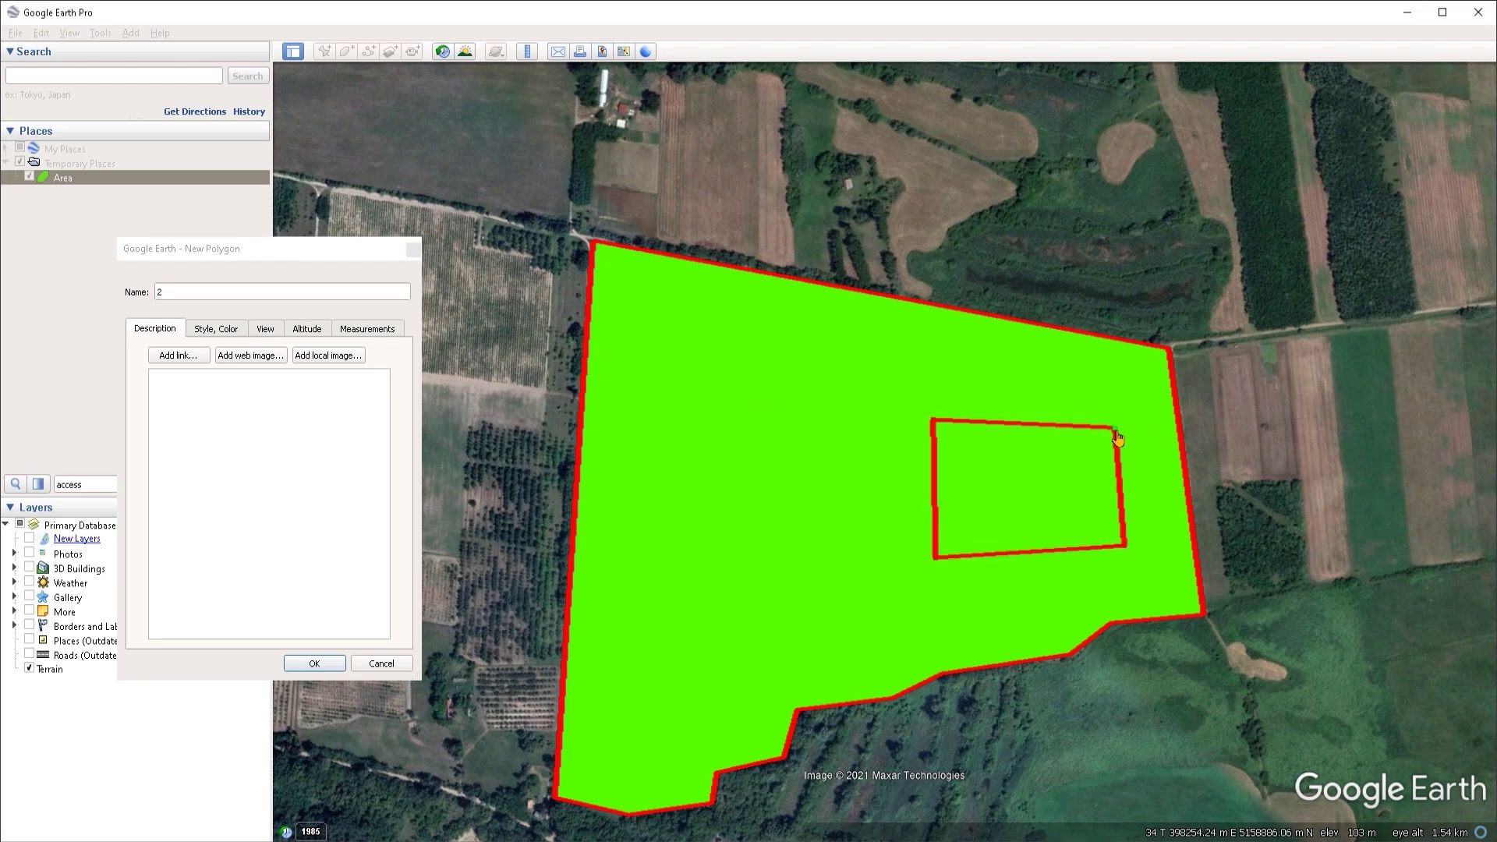
click(1119, 416)
Set polygon 2's area color to blue (#00aaff), give its outline a matching blue, and save the polygon
click(234, 328)
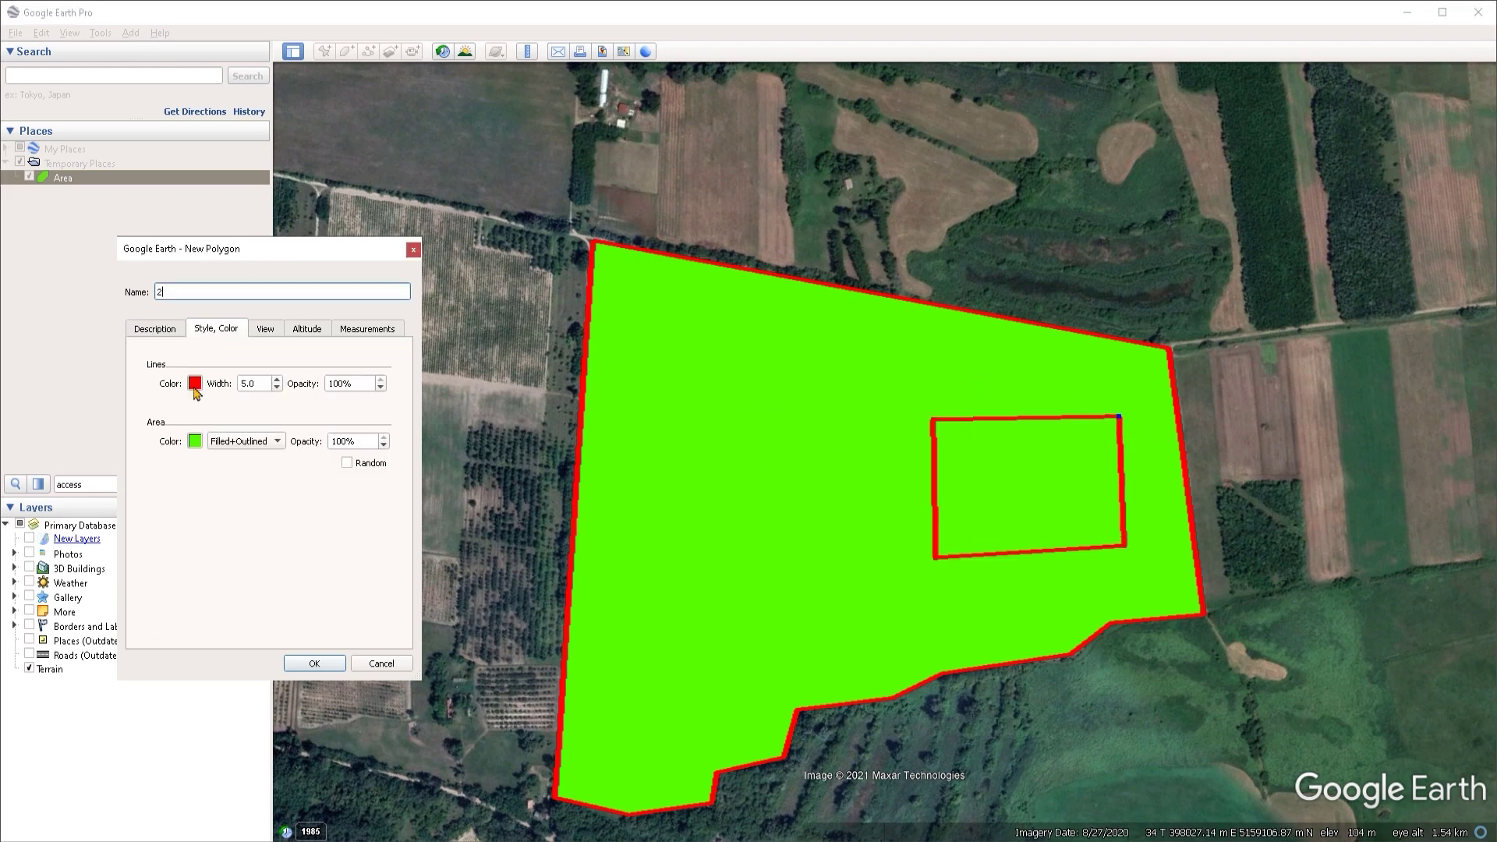
click(194, 441)
click(172, 369)
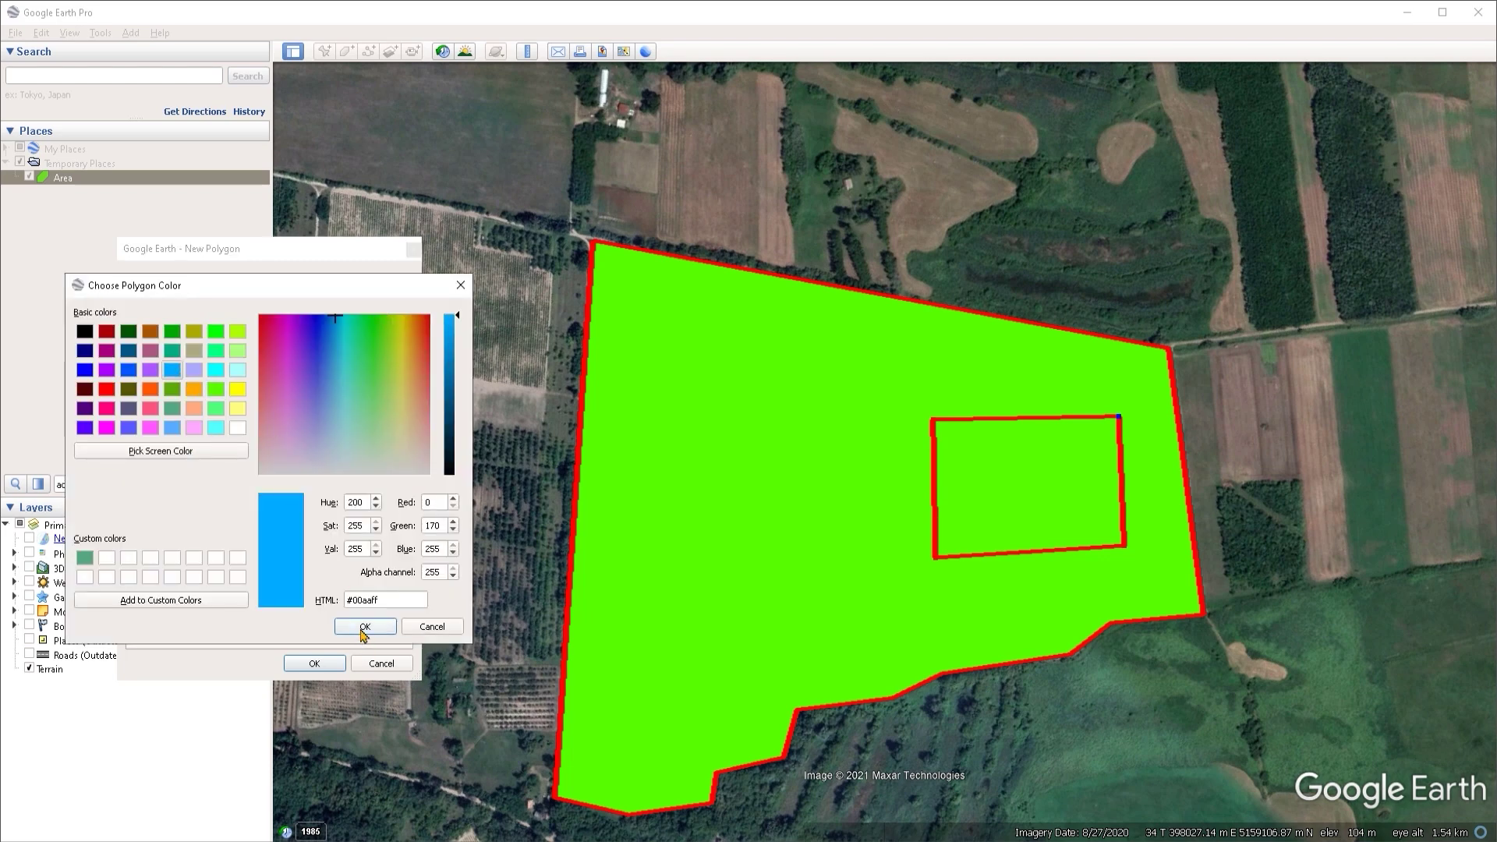
click(364, 627)
click(197, 385)
double_click(217, 407)
click(308, 330)
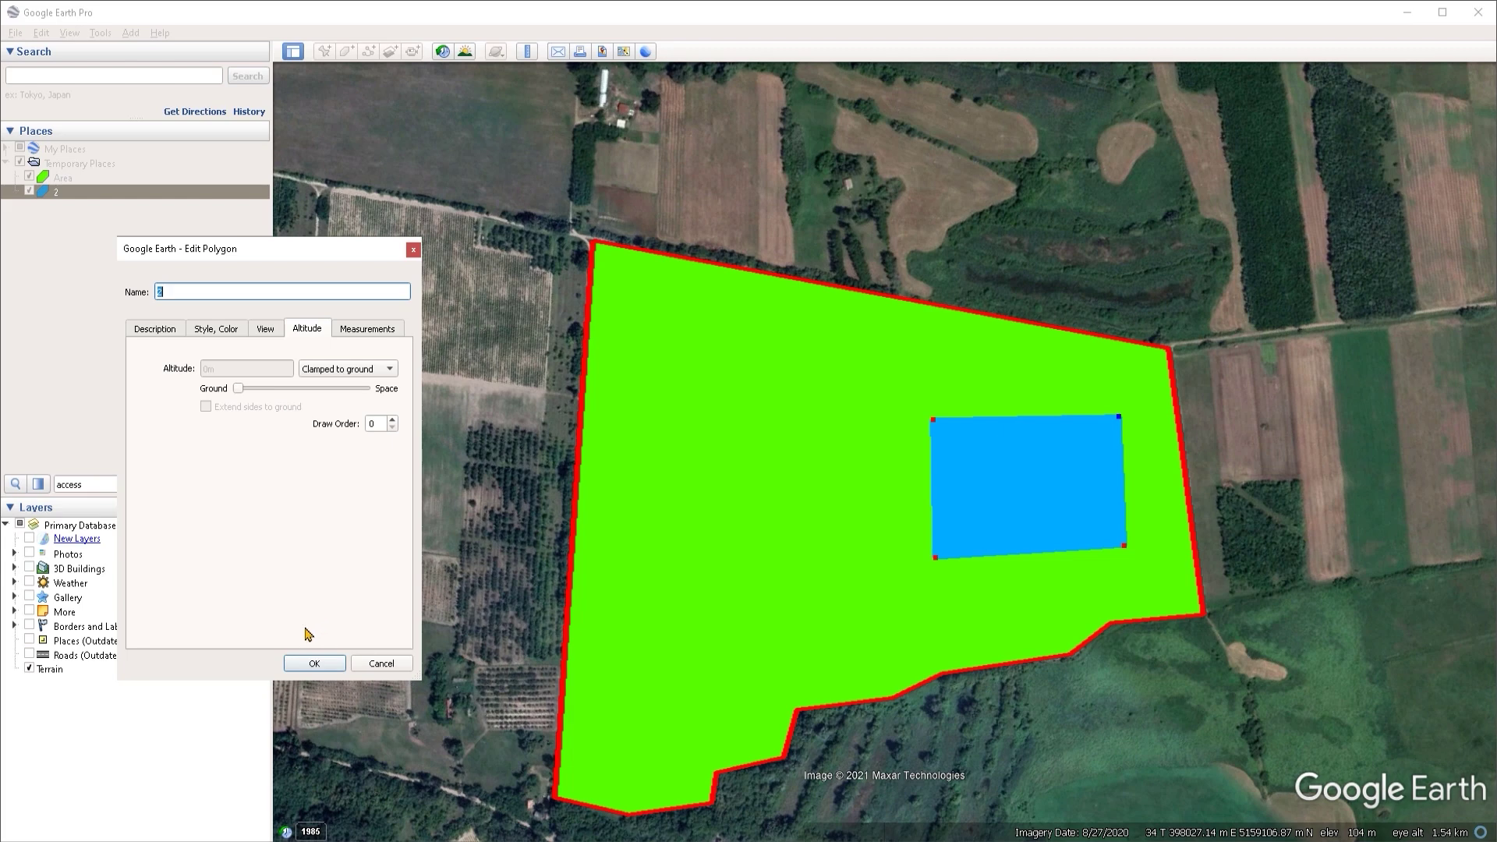
click(320, 666)
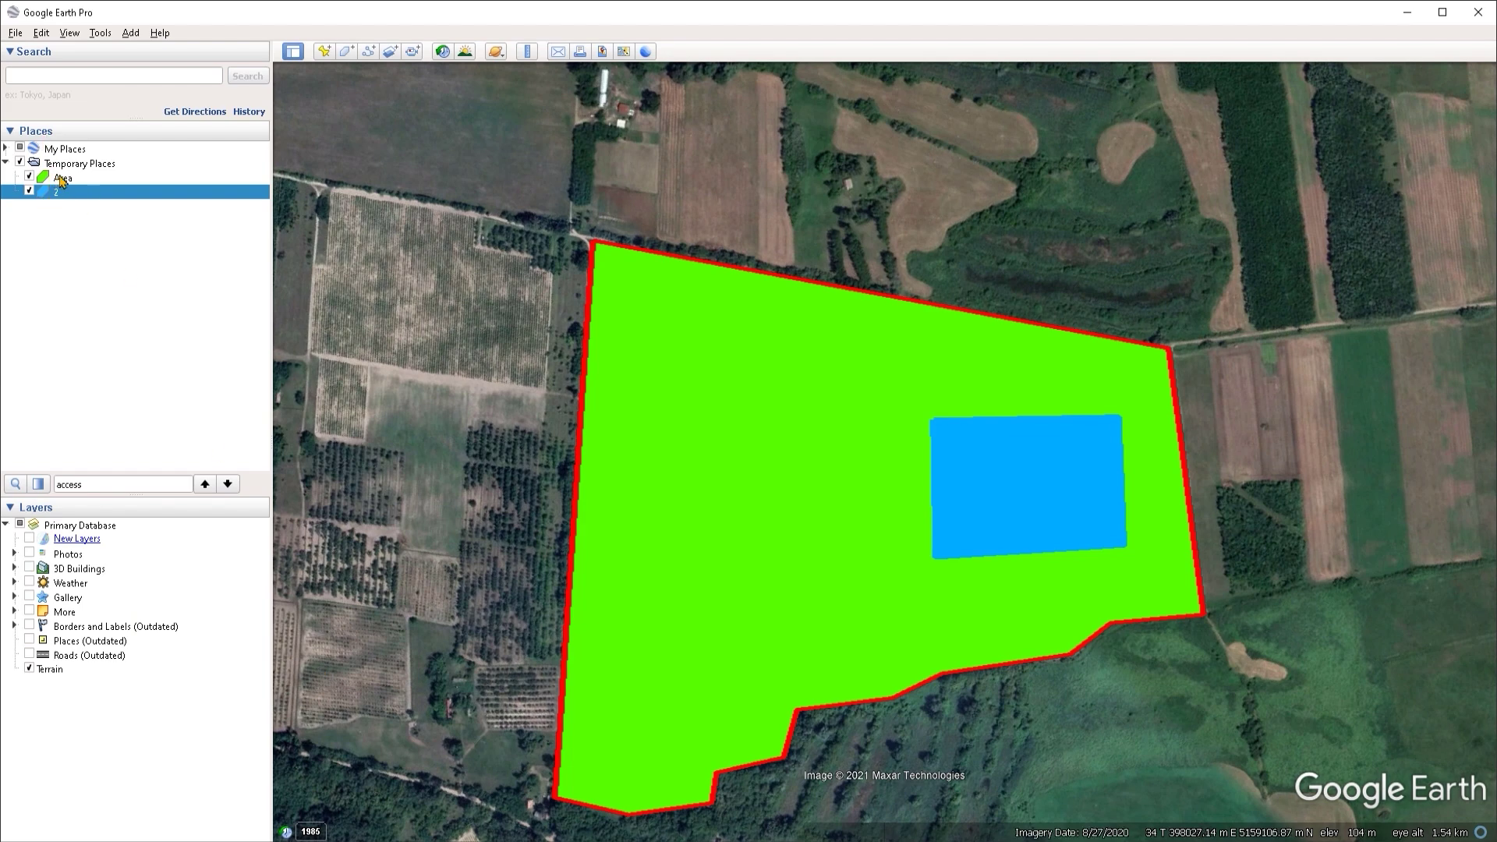
Move the Area polygon below polygon 2 in Temporary Places
click(62, 180)
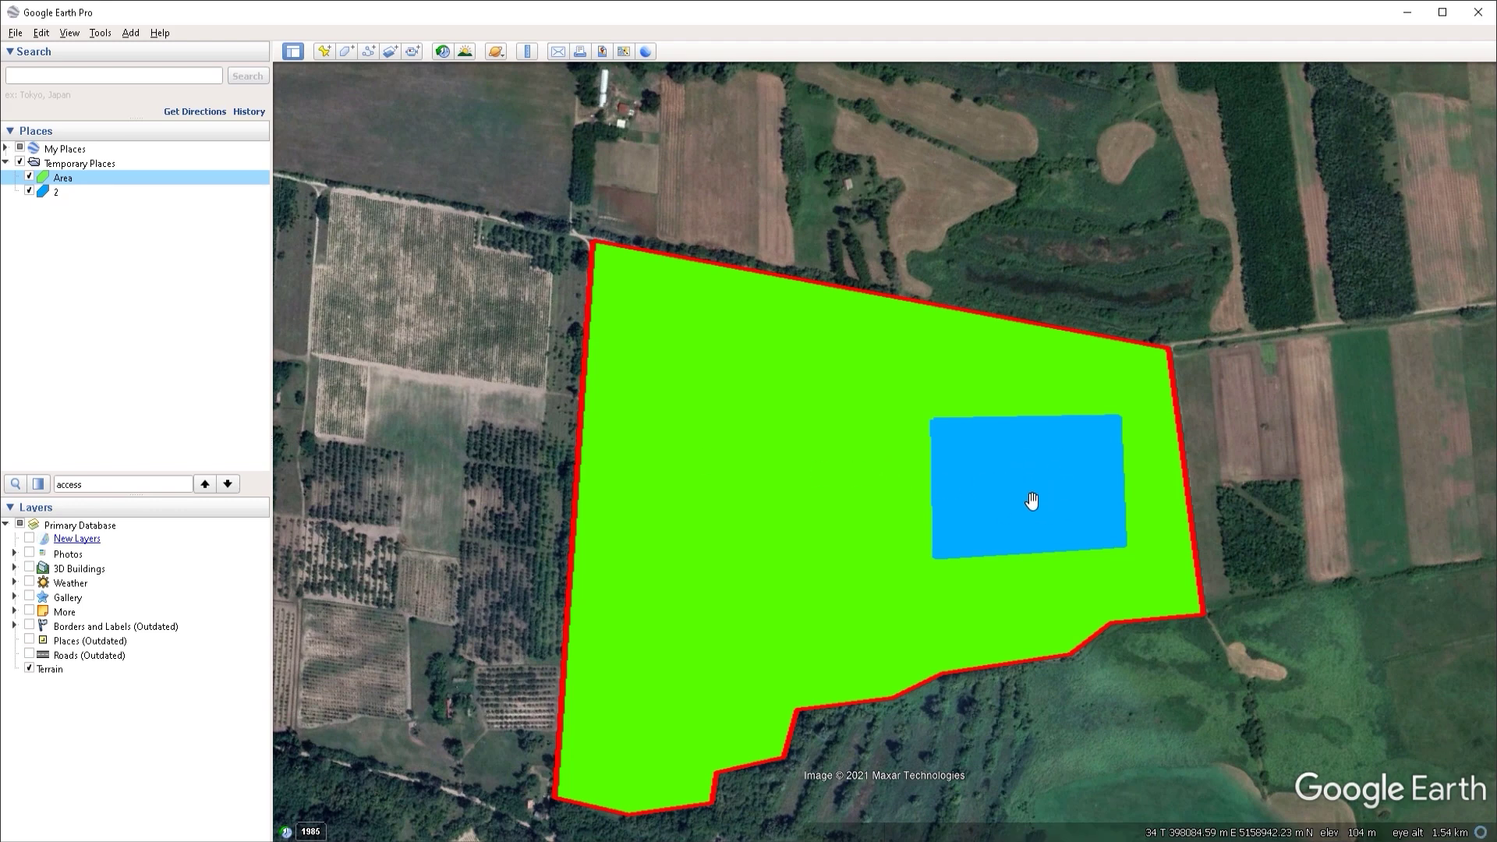
click(60, 193)
drag(62, 178, 72, 200)
click(64, 183)
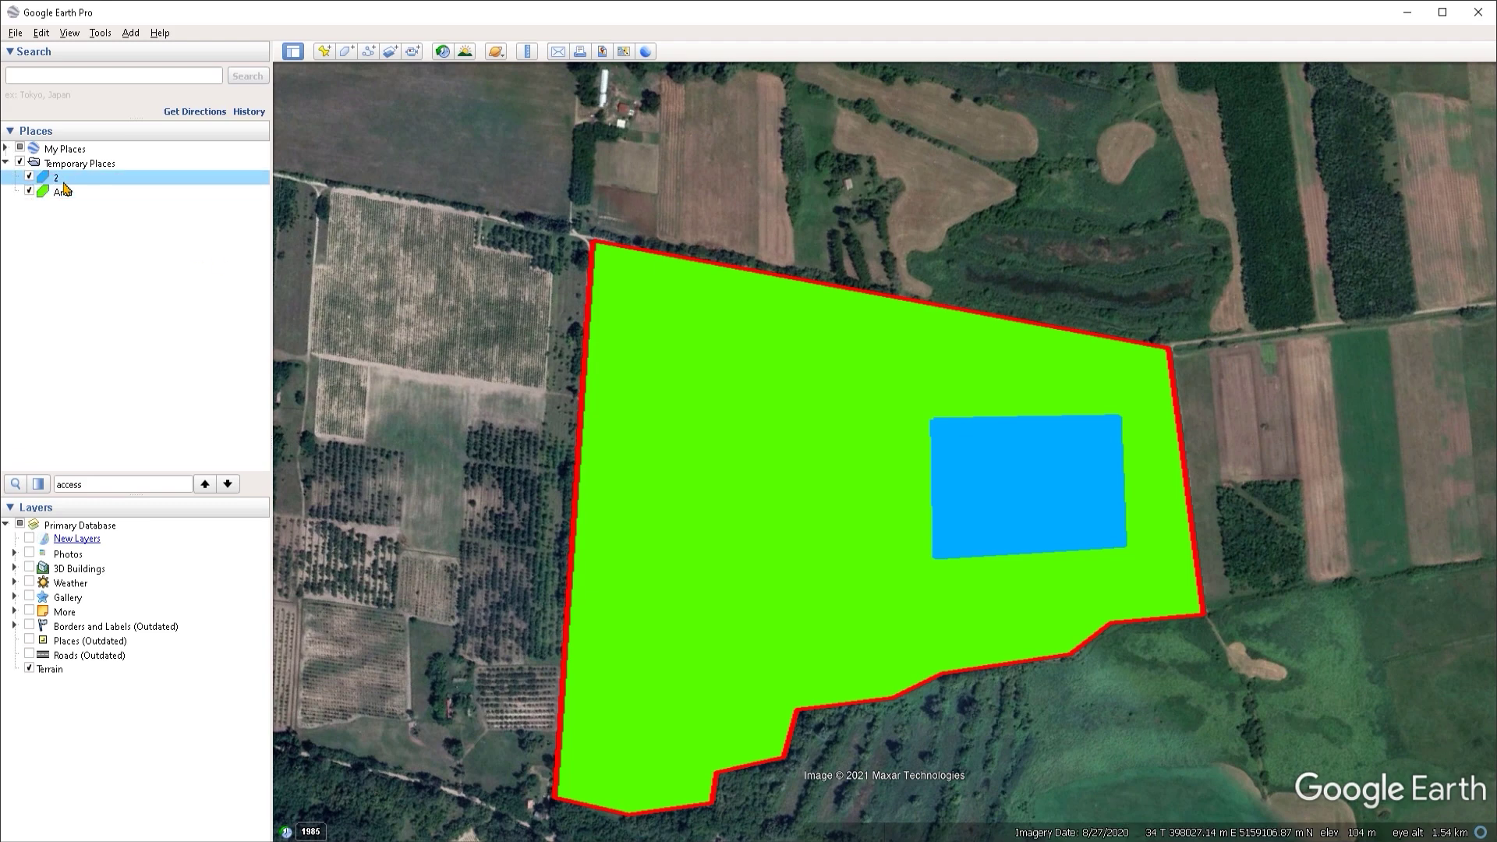
Raise the Area polygon's draw order to 1 and save its properties
click(68, 195)
right_click(65, 194)
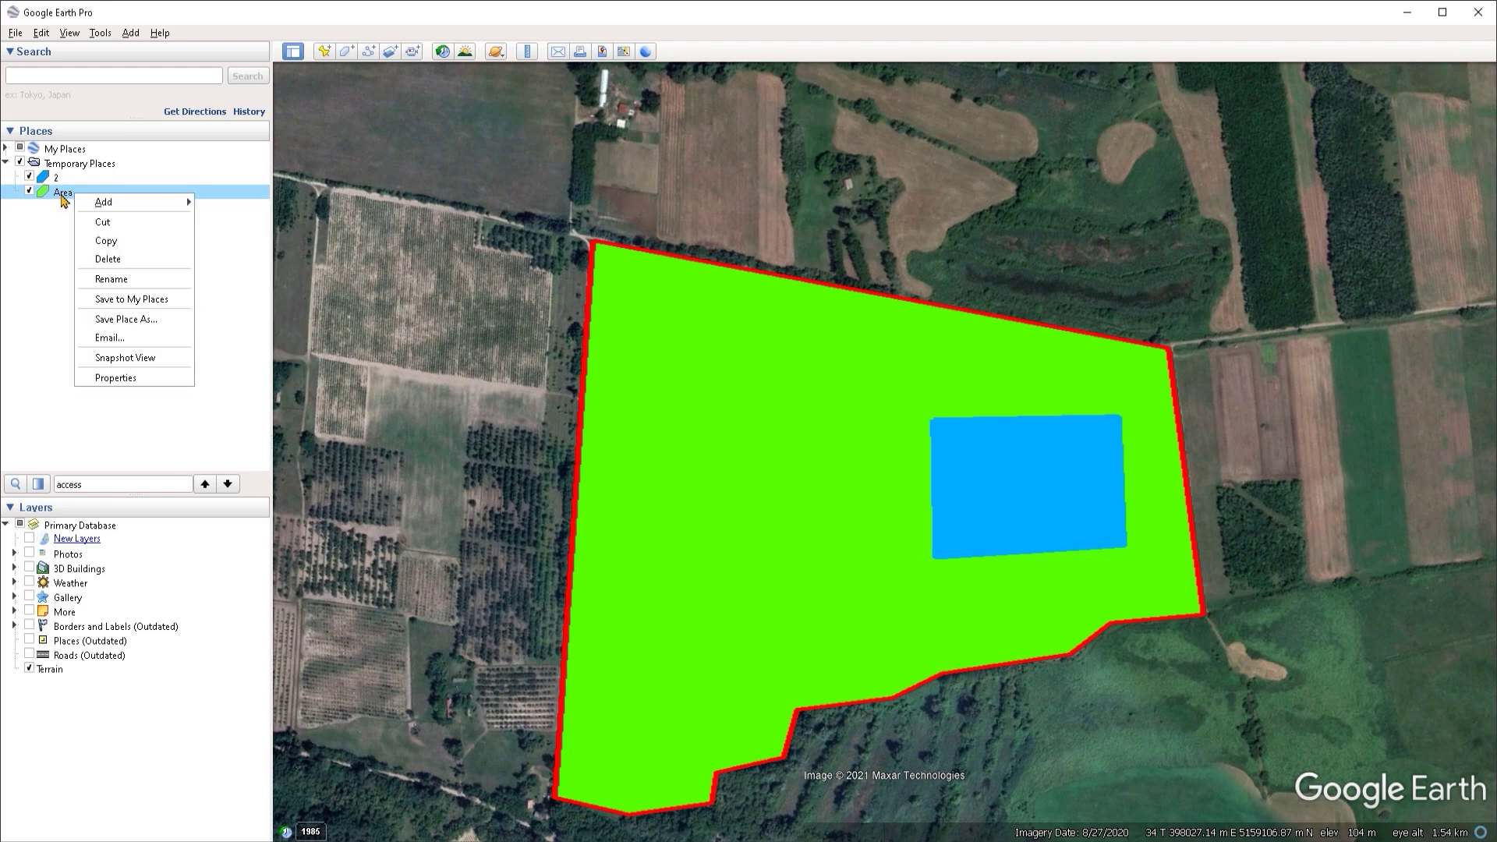
click(136, 378)
click(301, 334)
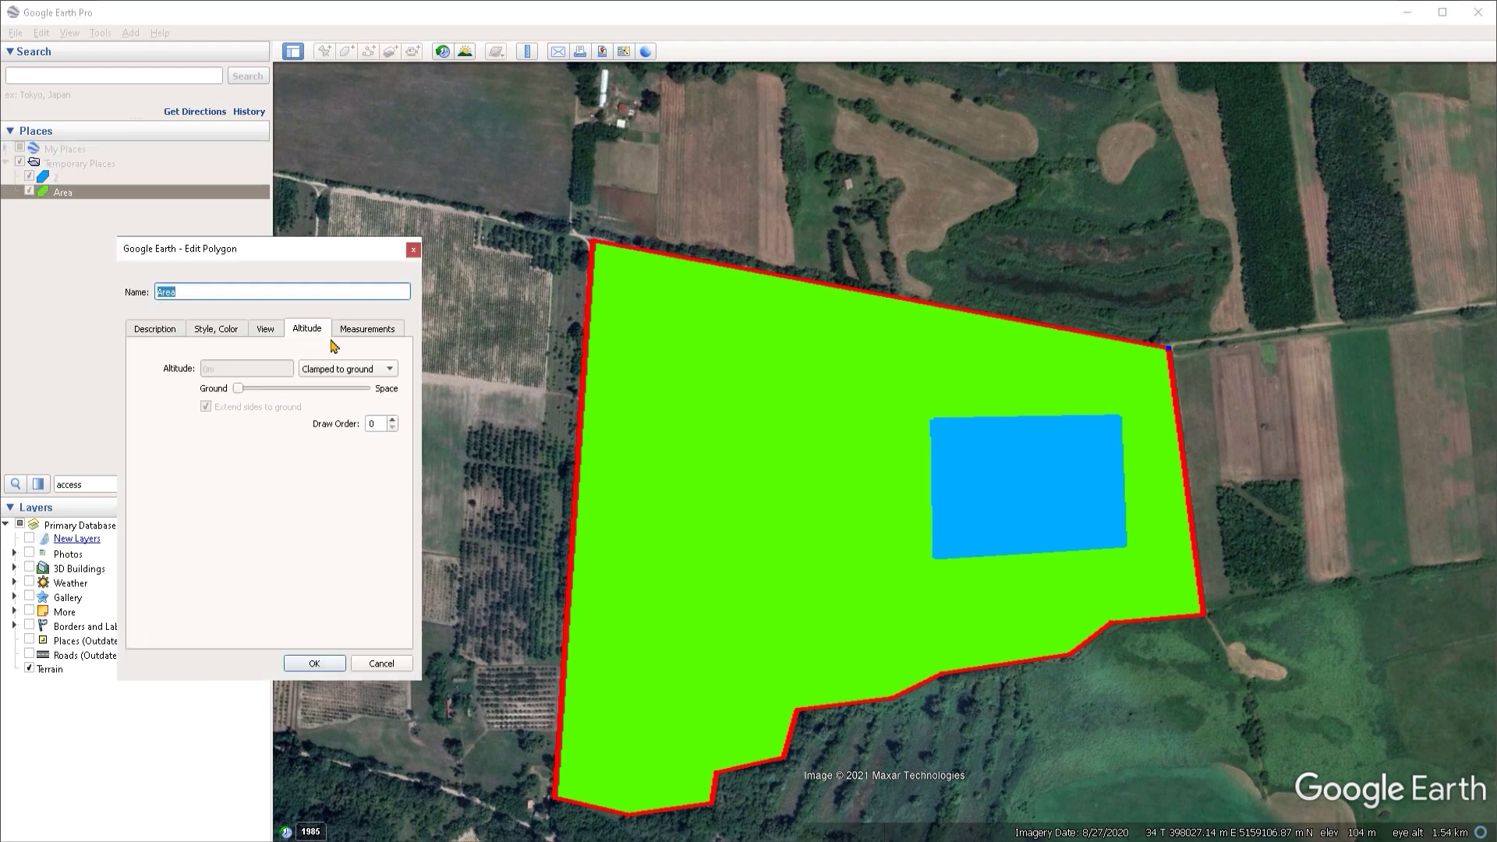
click(392, 419)
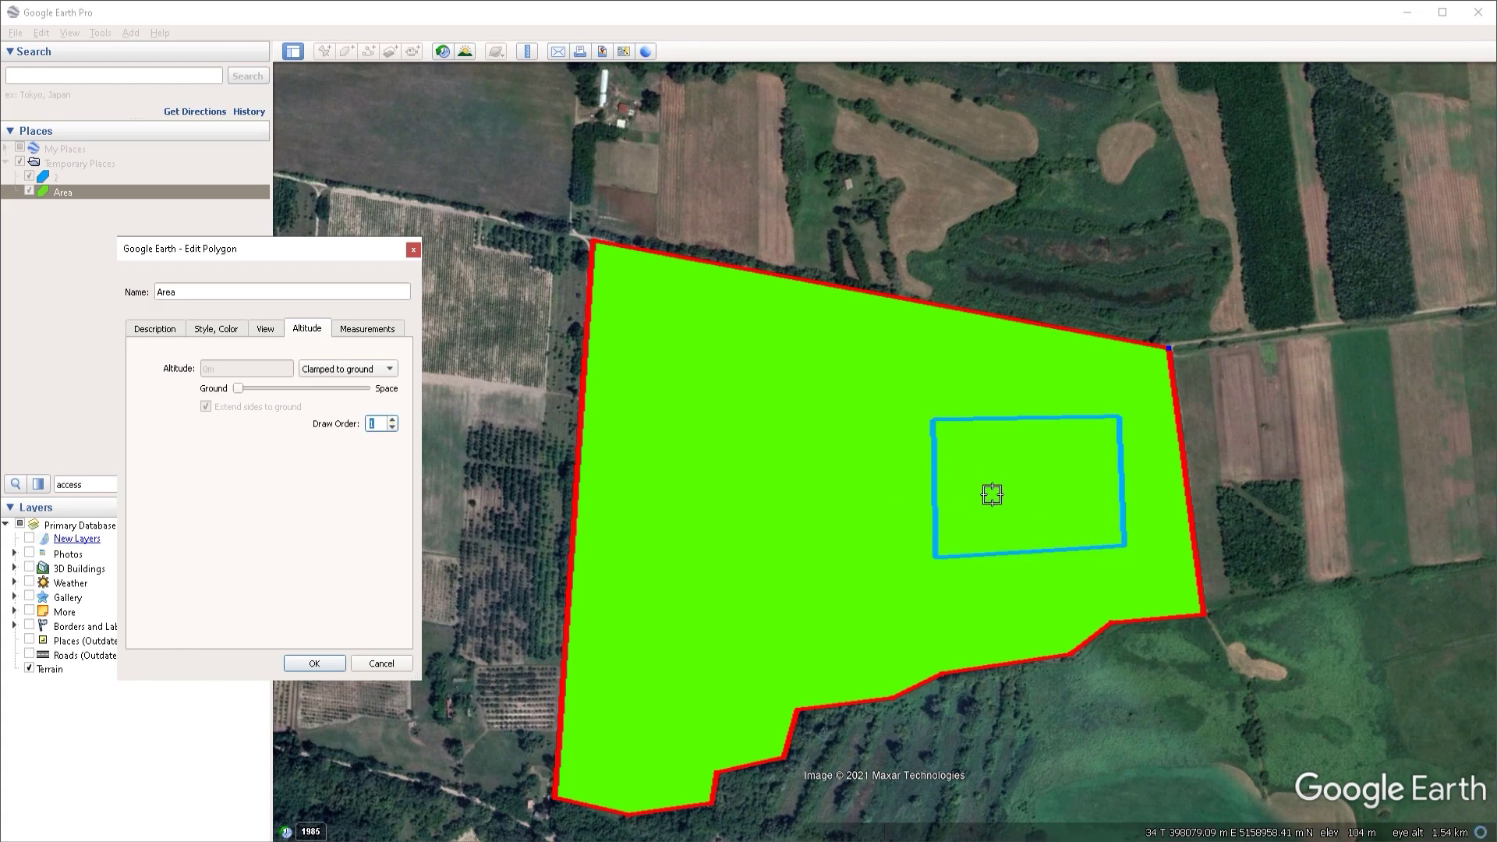
click(314, 664)
Check the altitude mode and draw order in polygon 2's properties
right_click(94, 183)
click(137, 370)
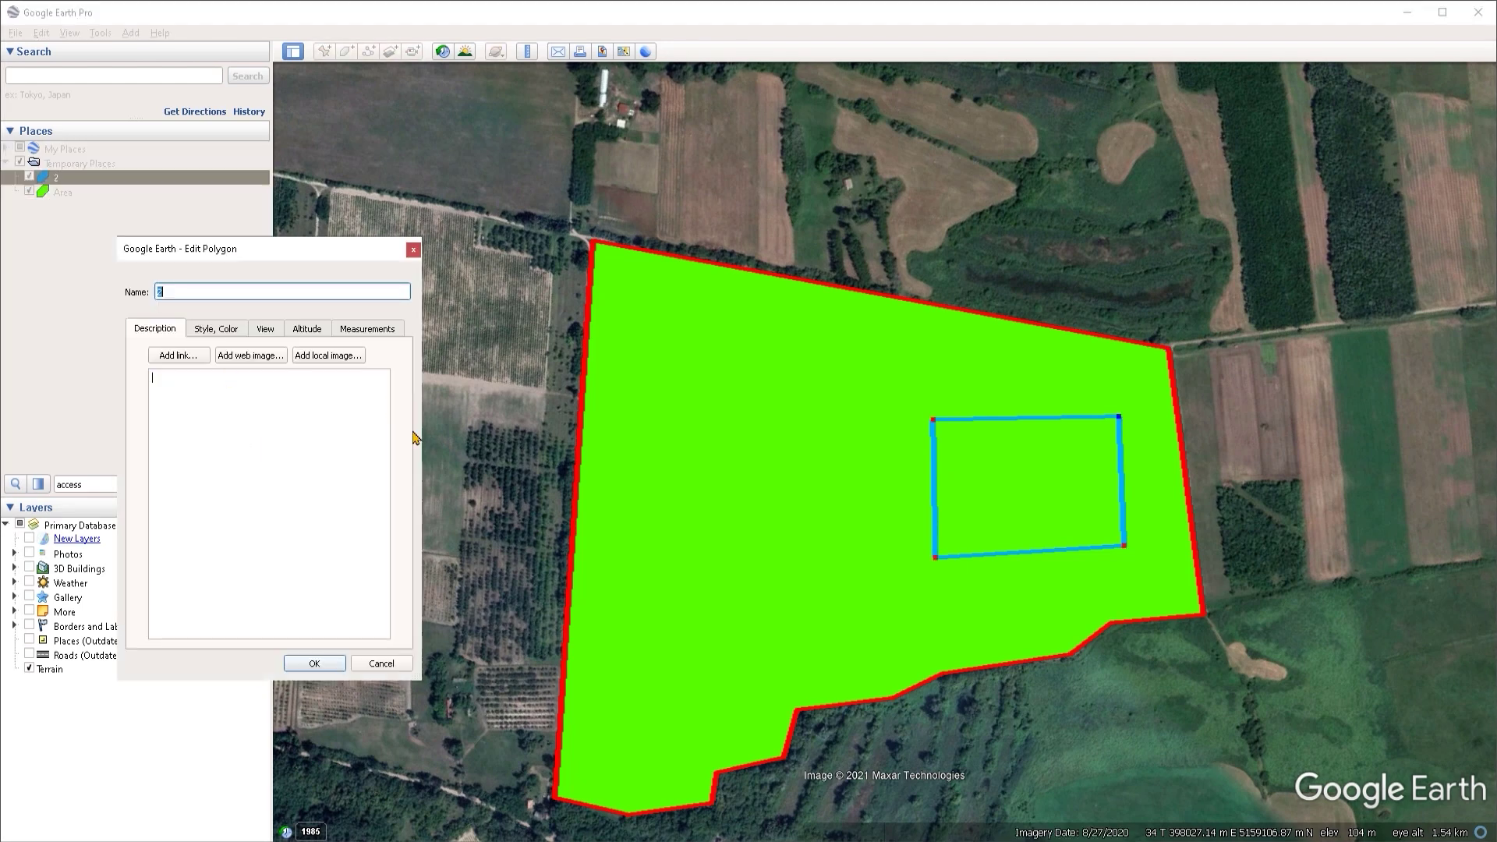
click(305, 329)
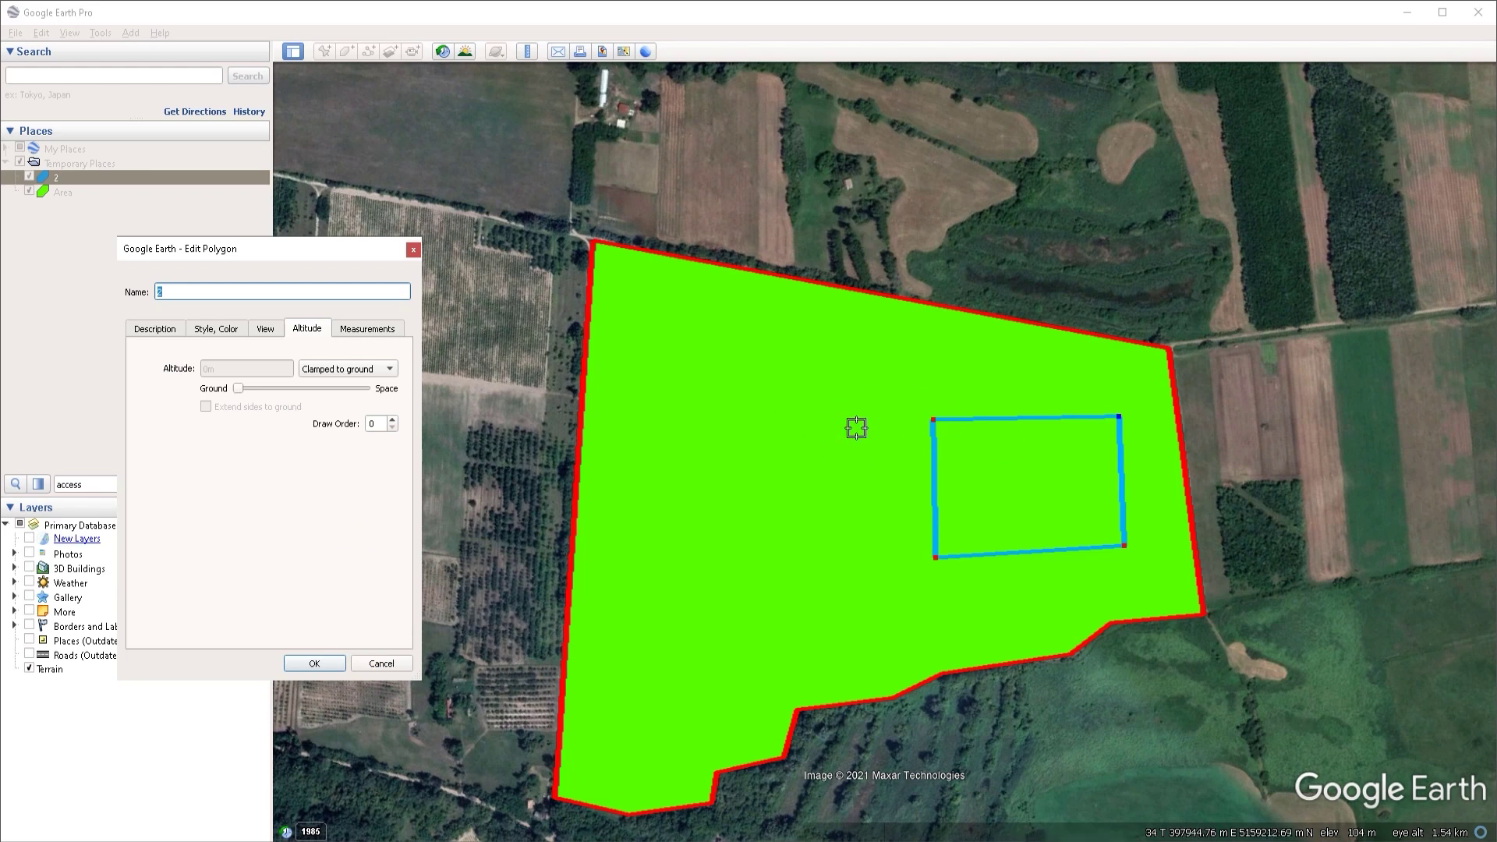
key(Return)
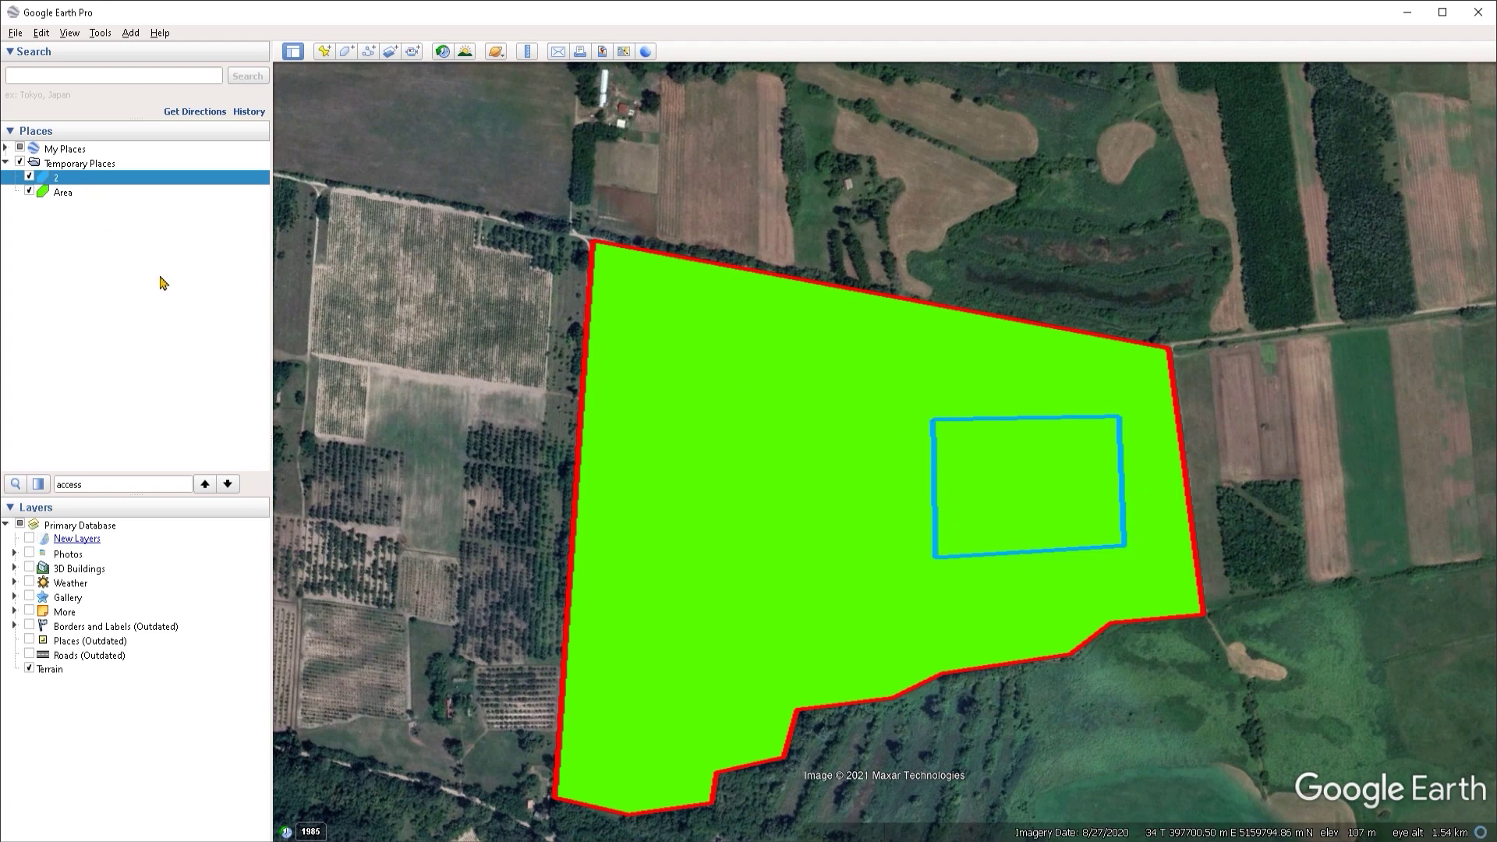
Set the outline opacity of polygon 2 to 0%
right_click(98, 179)
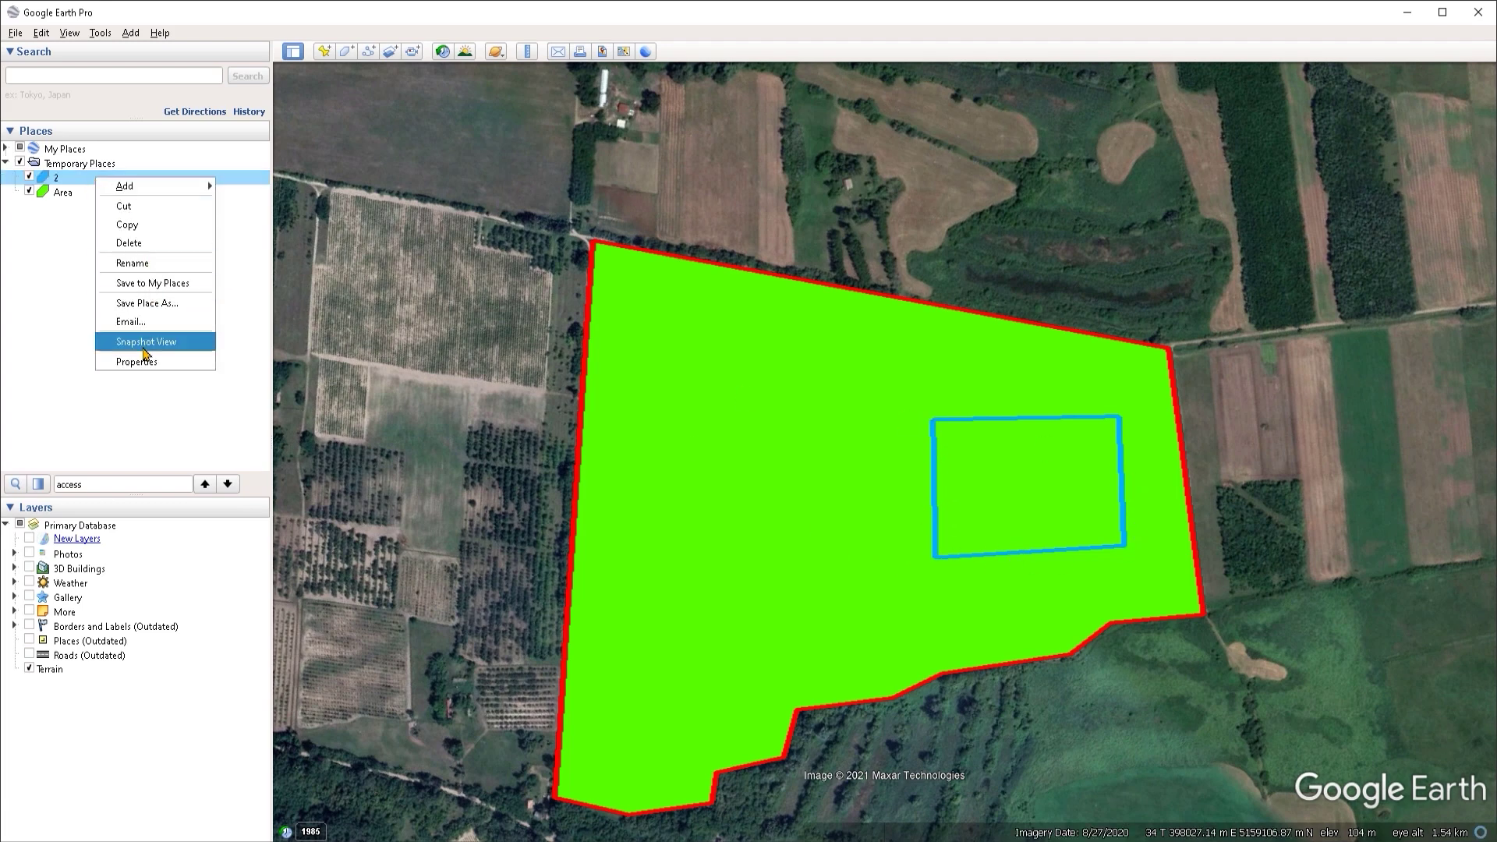
click(148, 363)
click(206, 332)
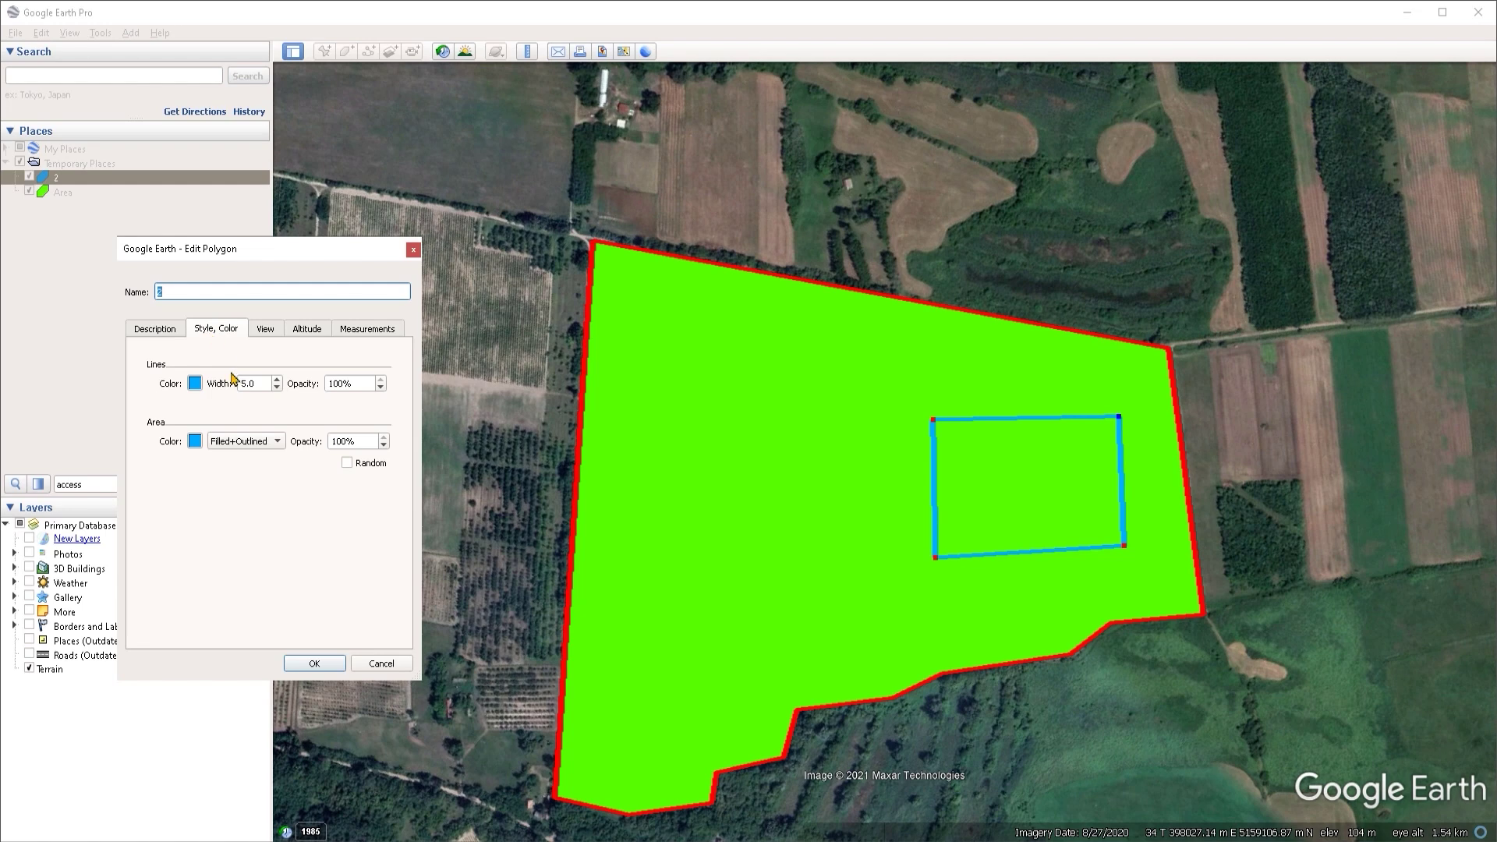
click(370, 384)
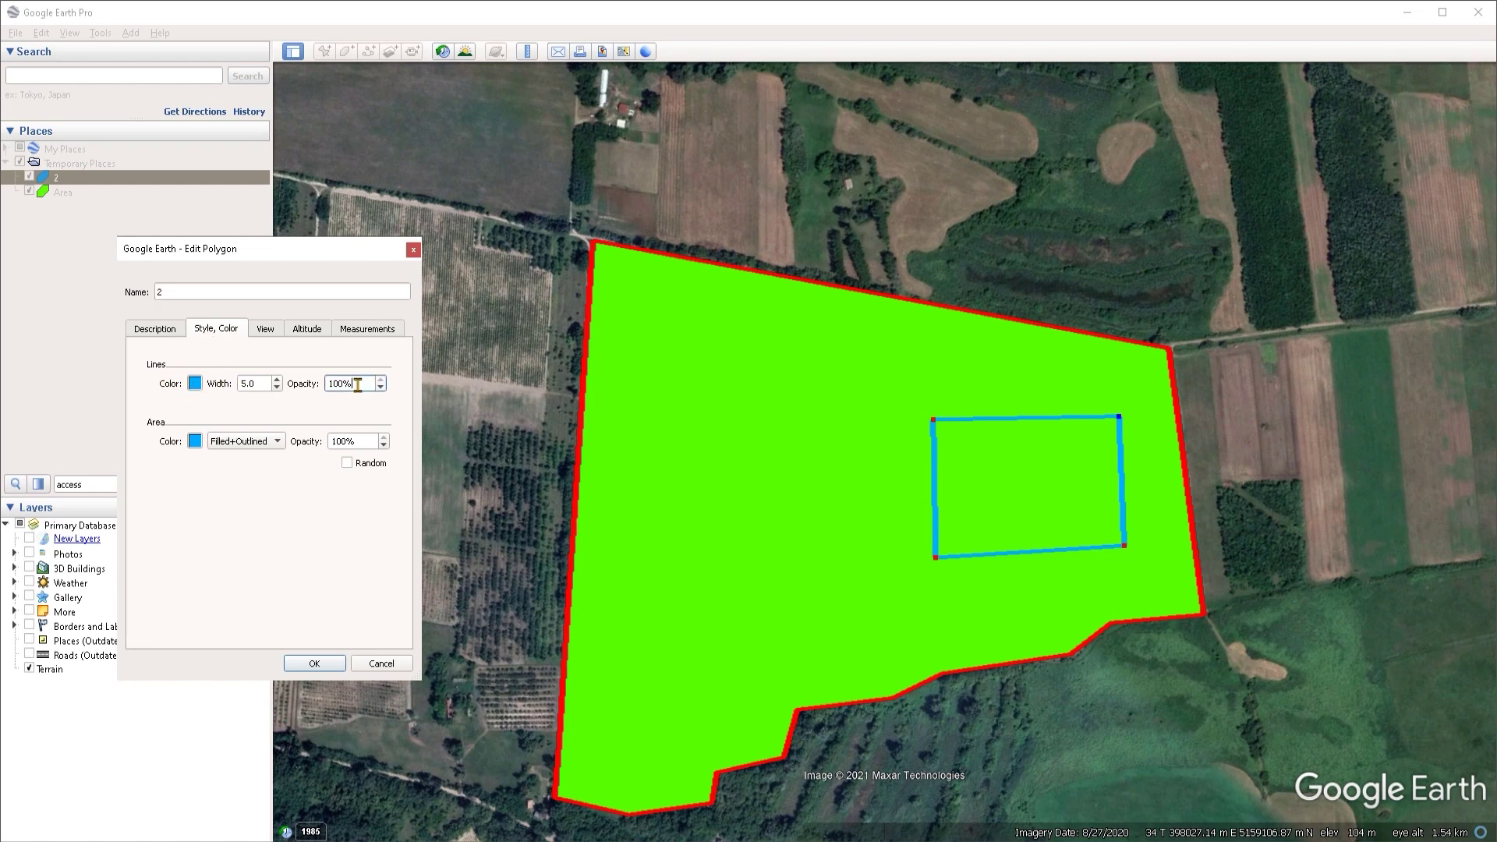
text(0)
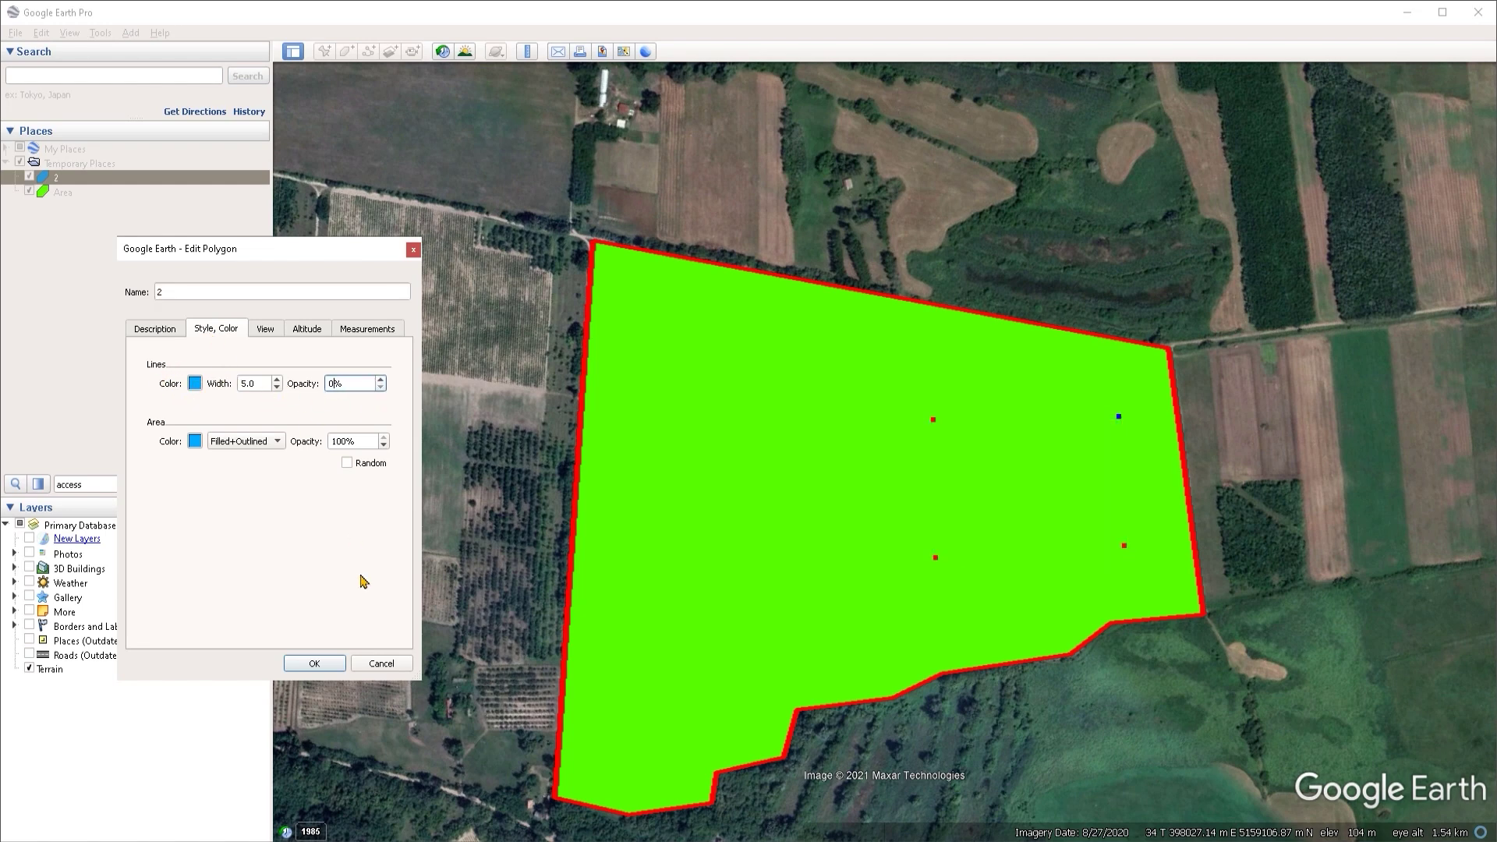
Give the Area polygon a darker green fill, set its area opacity to 50%, and save its properties
right_click(63, 192)
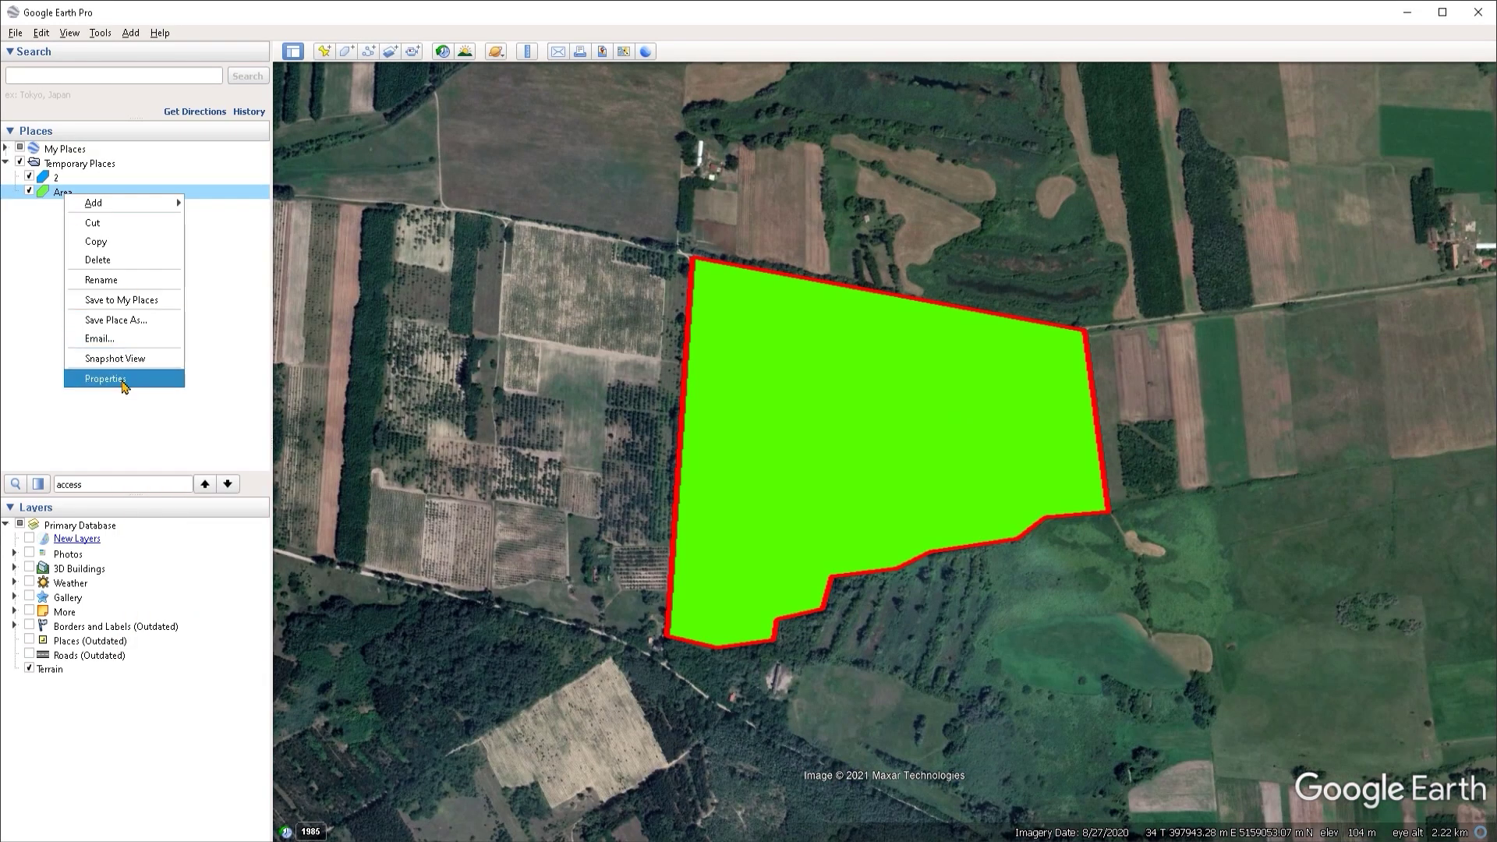
click(123, 385)
click(208, 329)
click(233, 451)
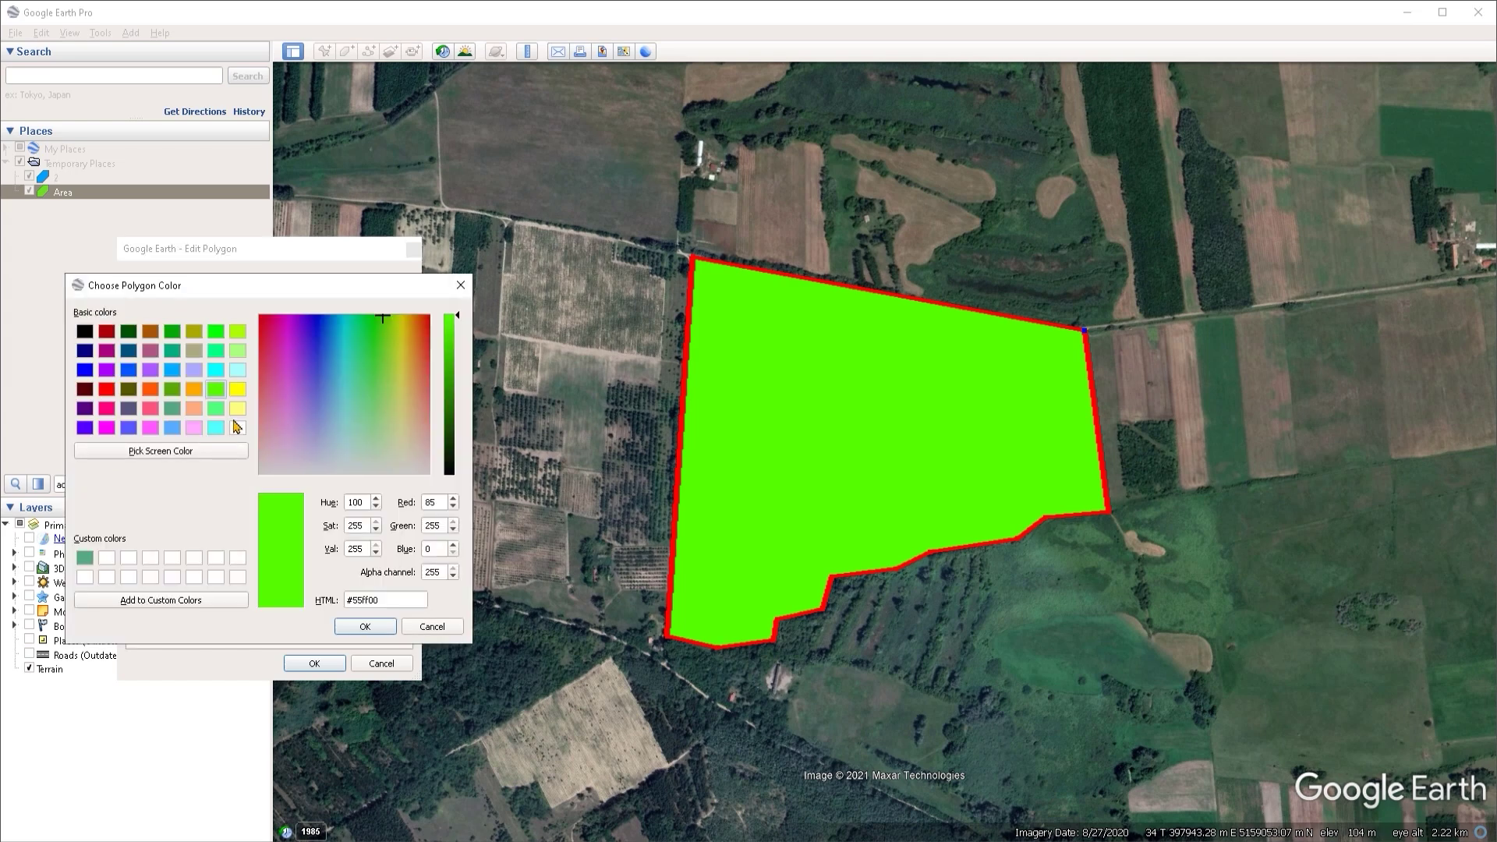
click(175, 391)
click(380, 628)
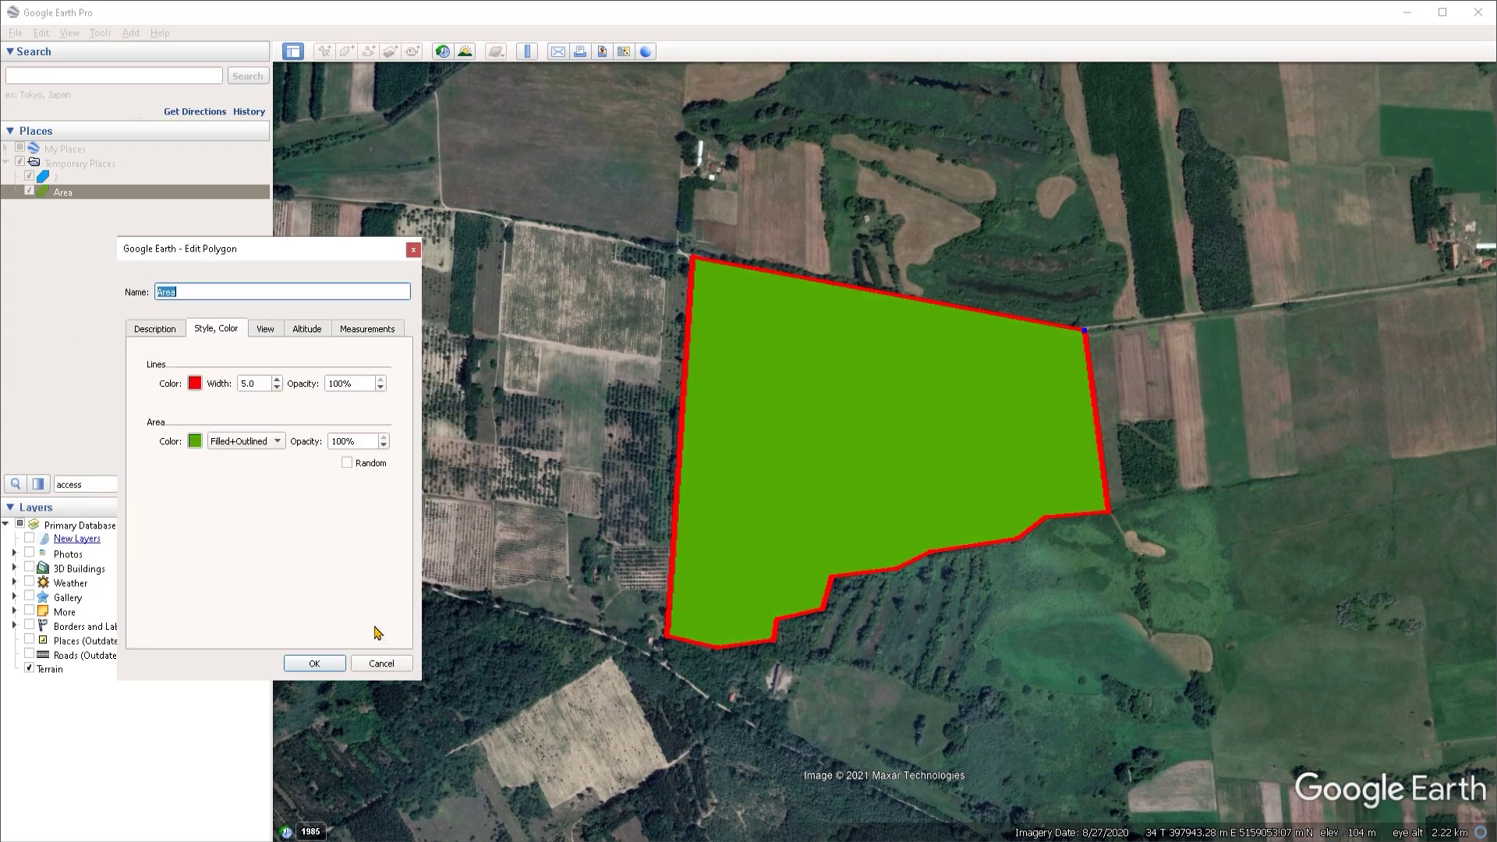
double_click(339, 443)
text(50)
key(Return)
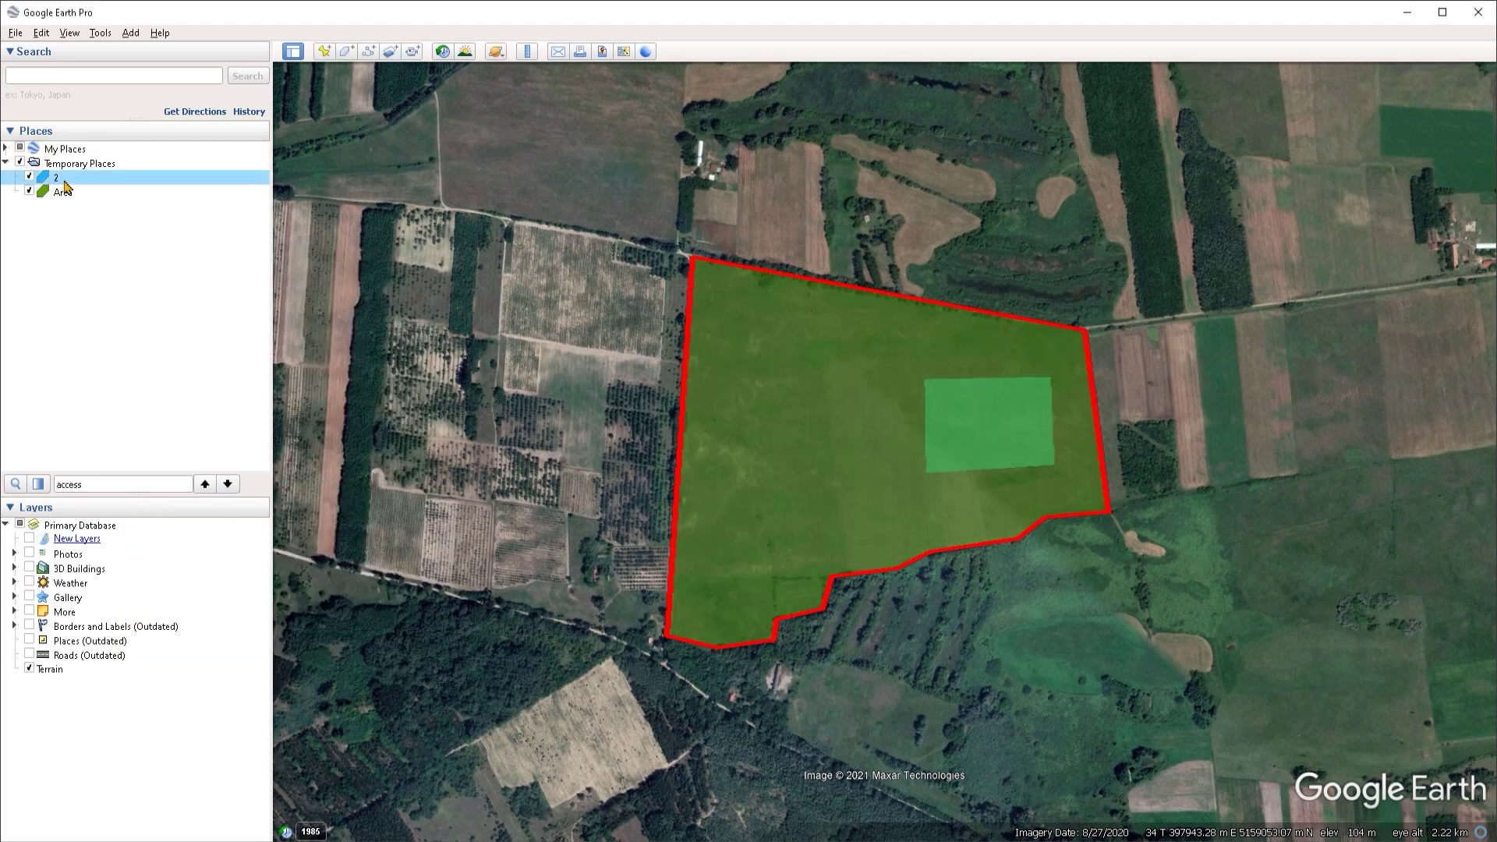
Delete polygon 2 from Temporary Places
right_click(65, 180)
click(99, 246)
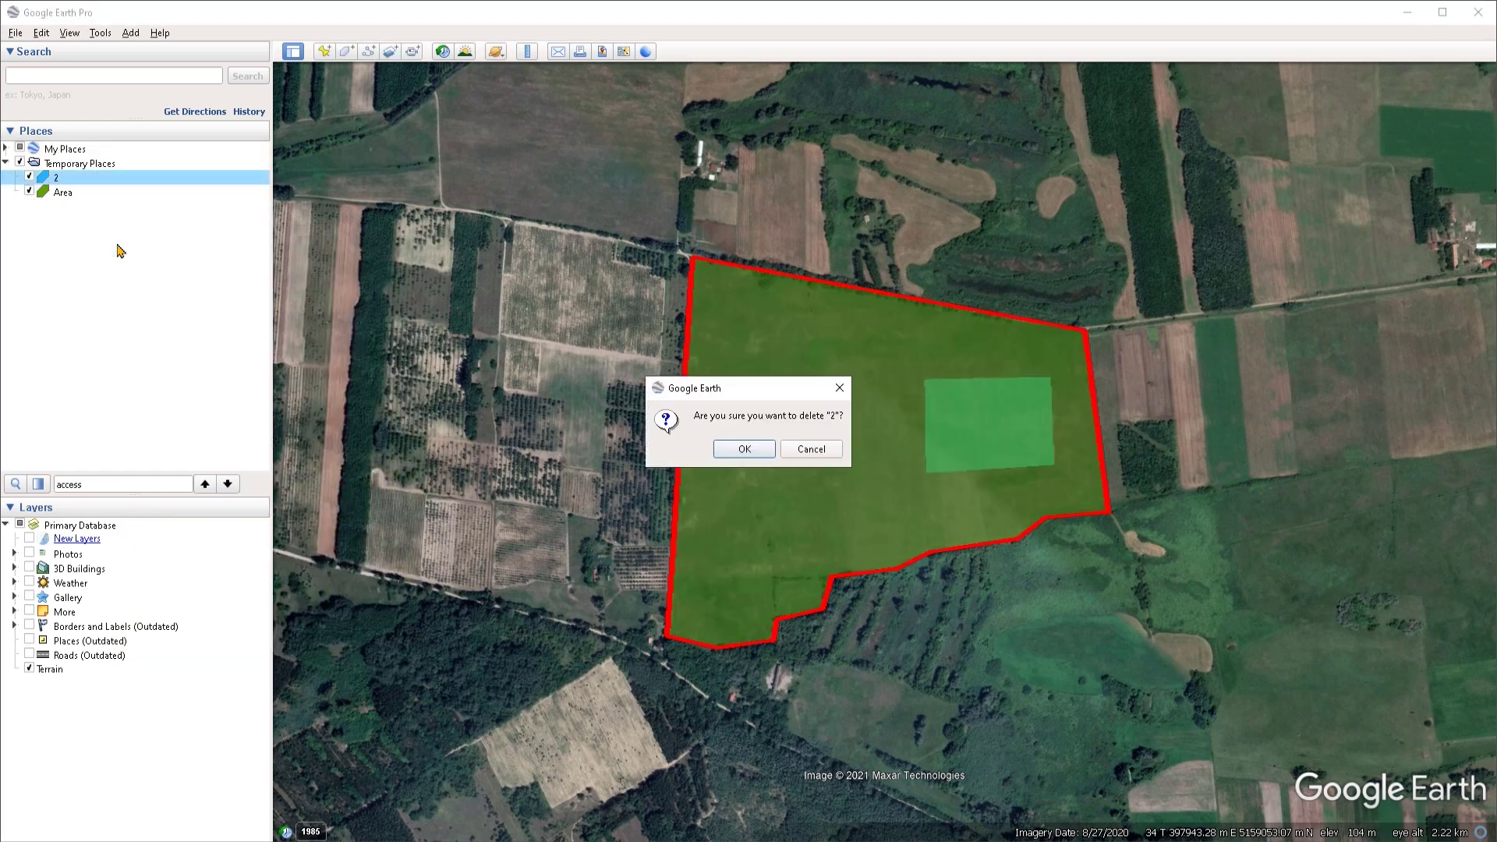
key(Return)
Add the local images DSCF1544.jpg, DSCF1568.jpg, DSCF1591.jpg and DSCF1600.jpg to the Area polygon's description and save it
right_click(164, 180)
click(201, 361)
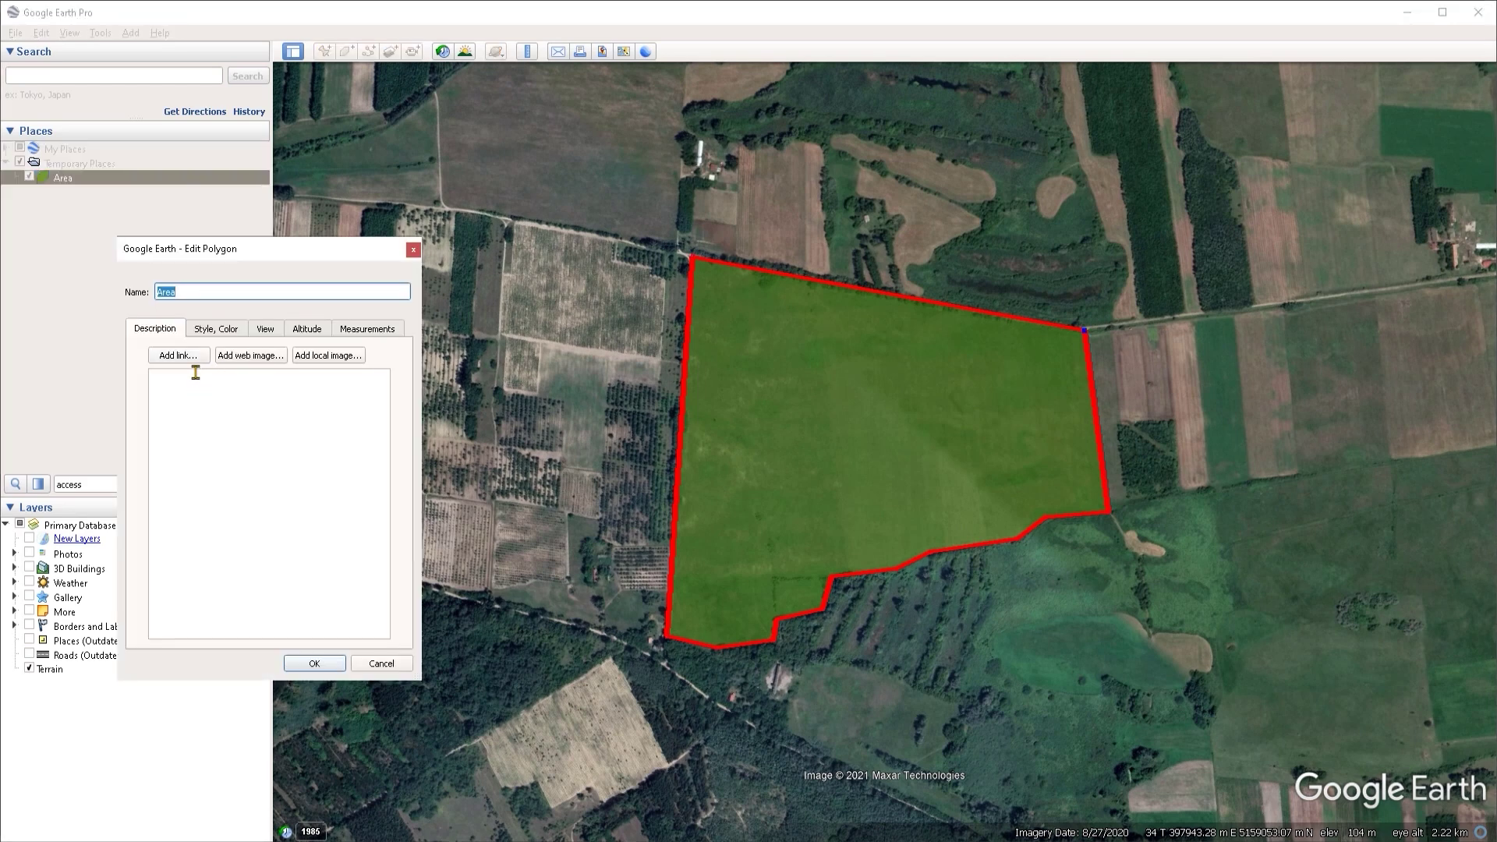
click(196, 373)
click(181, 357)
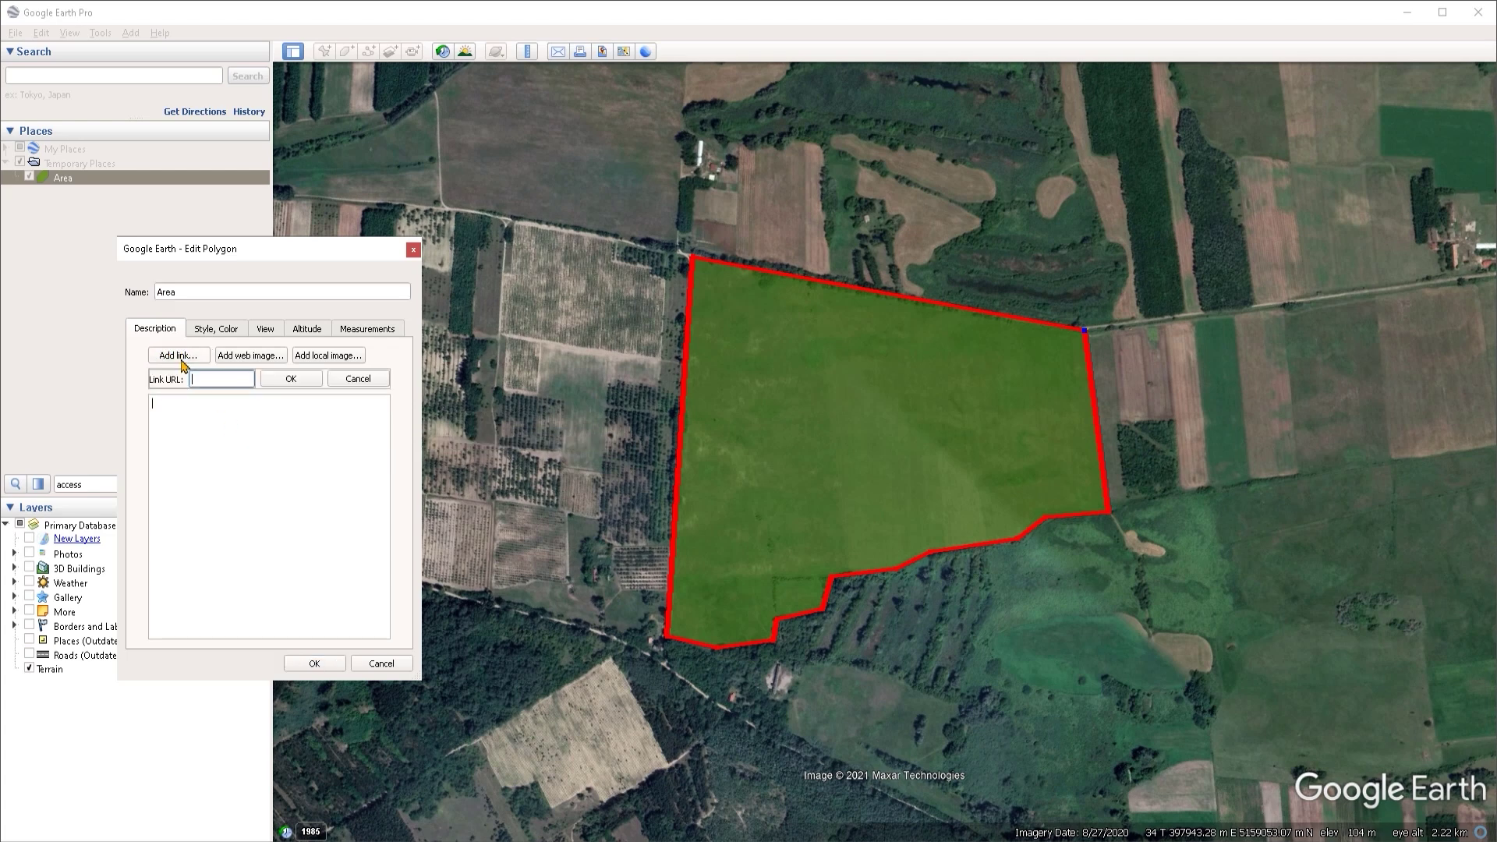
click(244, 358)
click(335, 357)
click(339, 358)
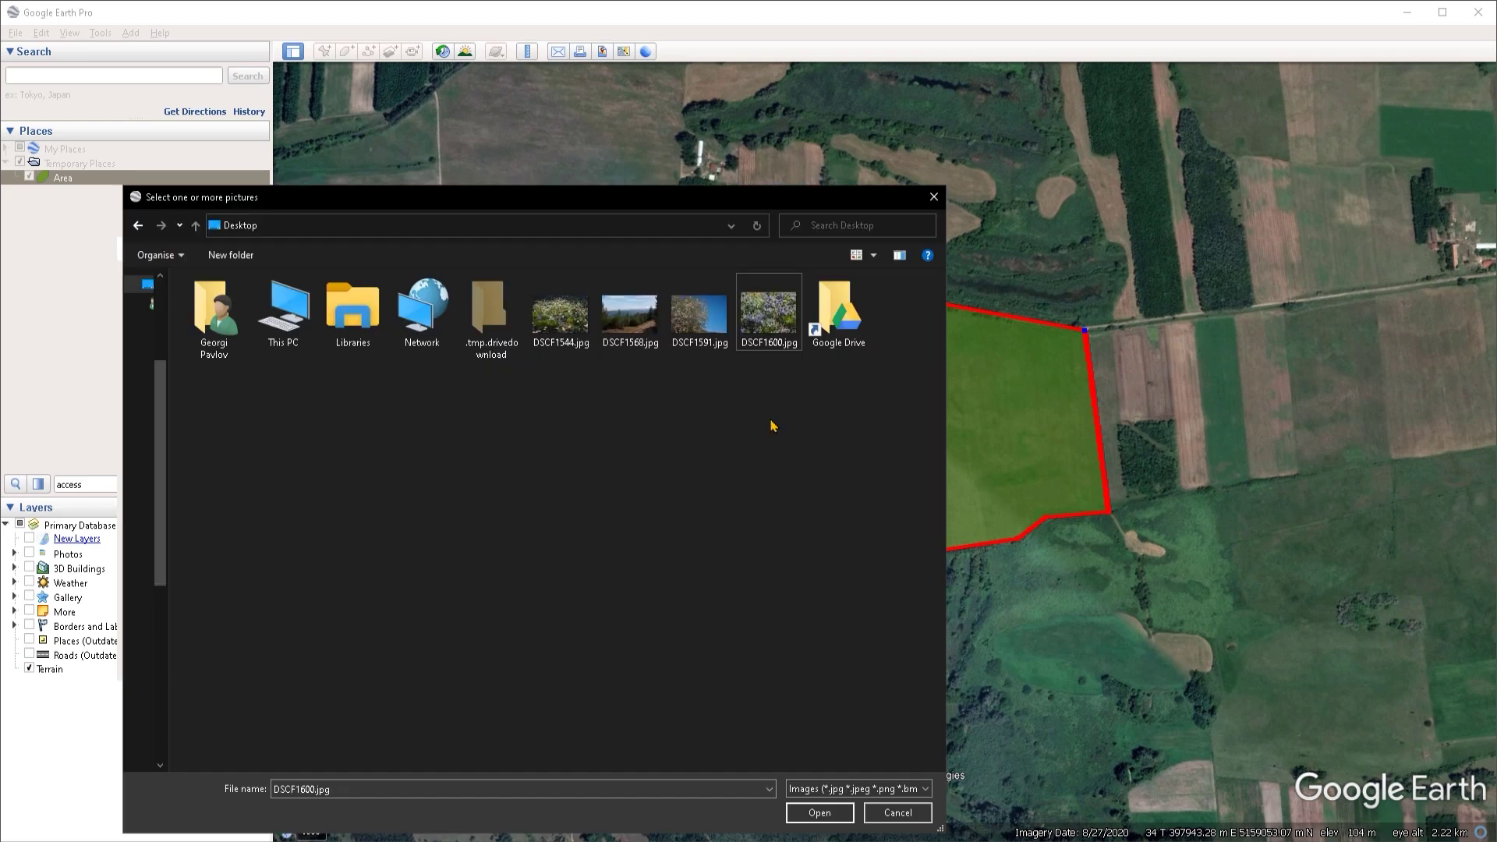
click(770, 352)
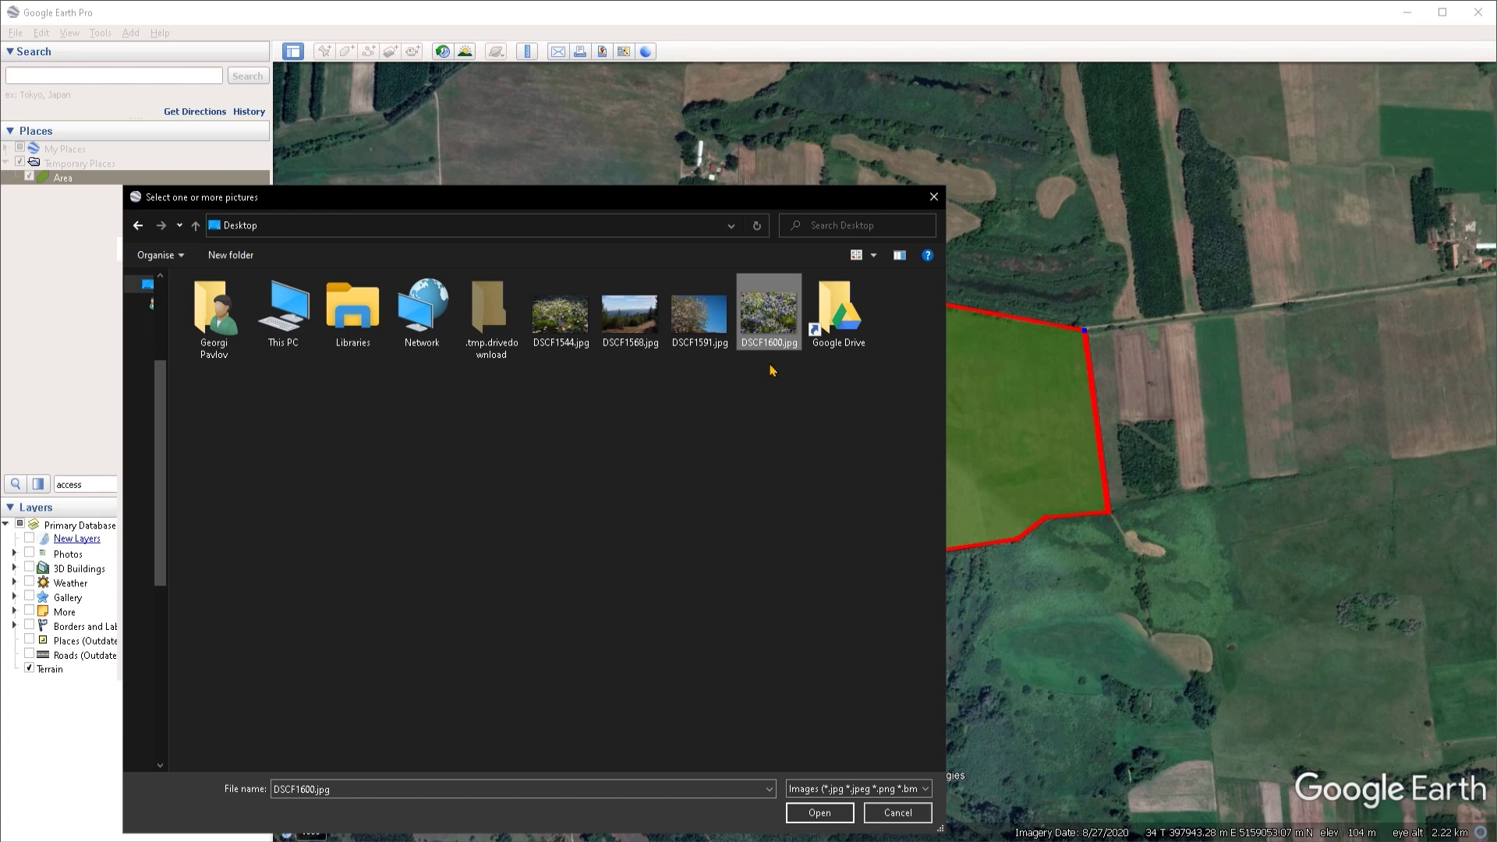
drag(776, 377, 577, 344)
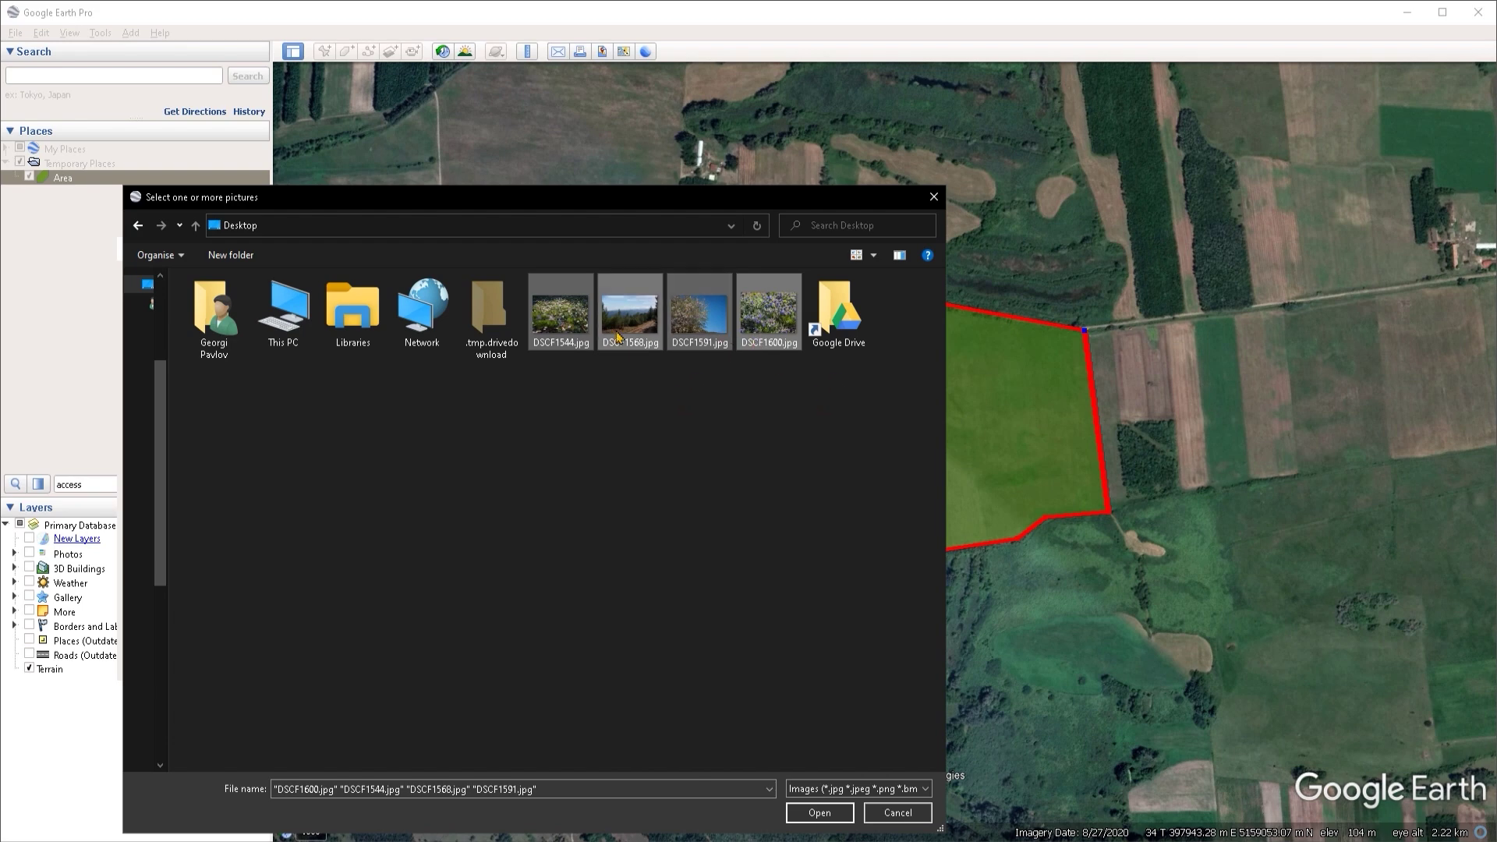
click(820, 813)
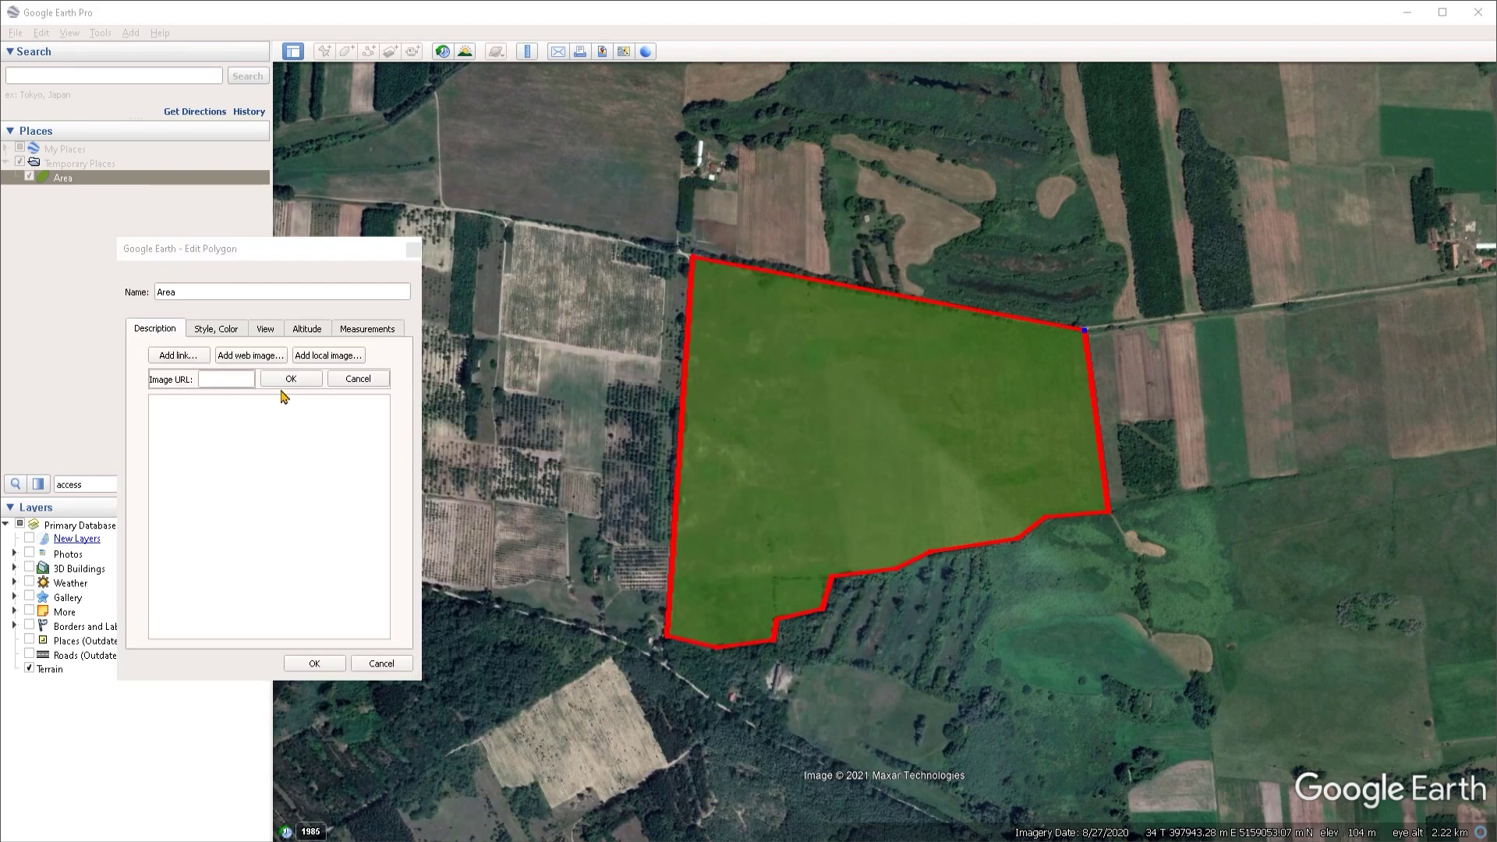
click(314, 664)
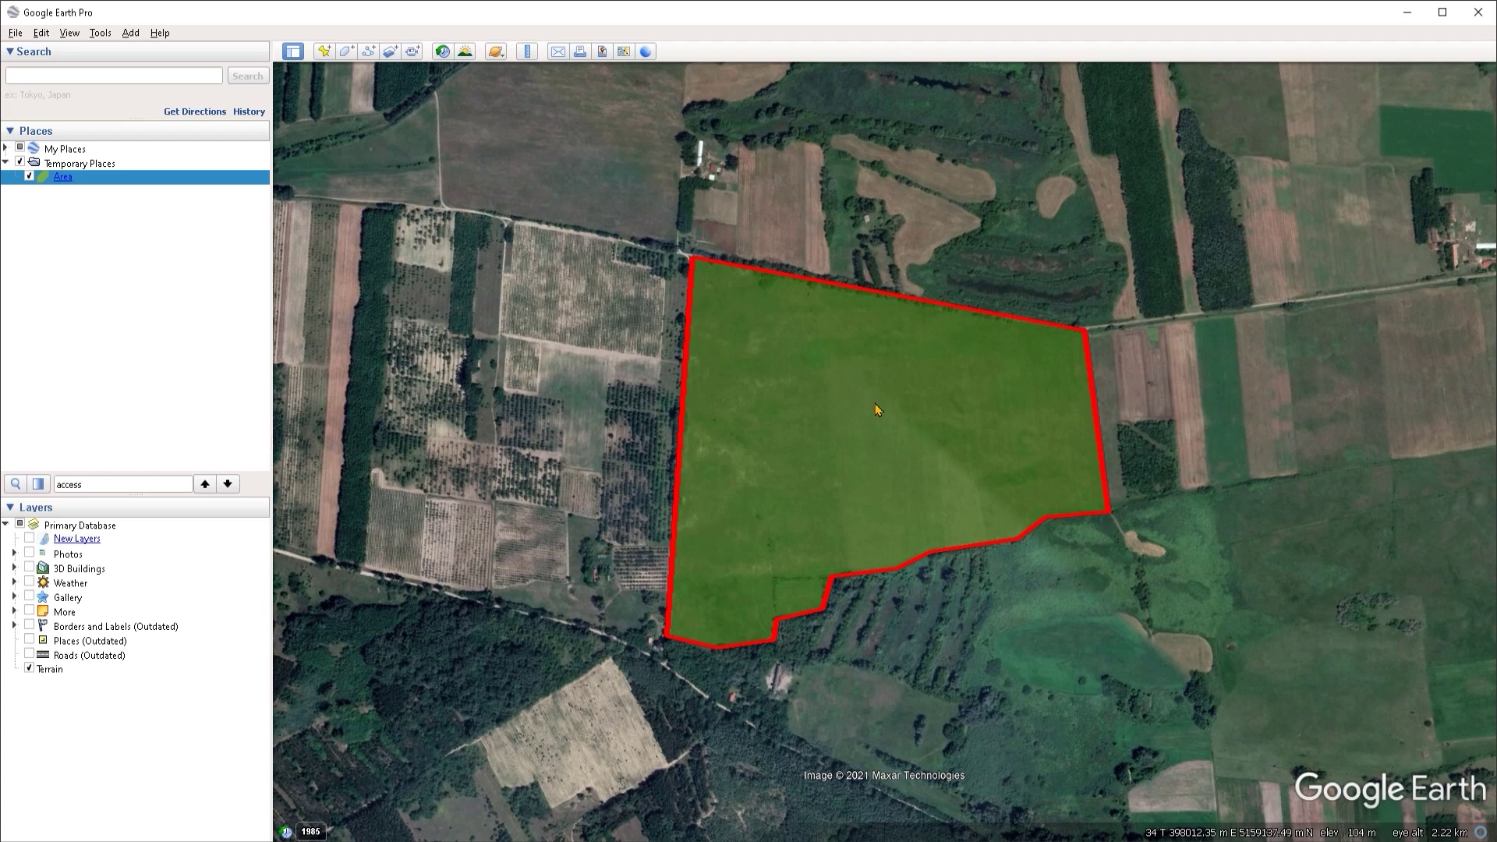
Open the Area polygon's first description photo, DSCF1544.jpg, and inspect it at full size
click(63, 178)
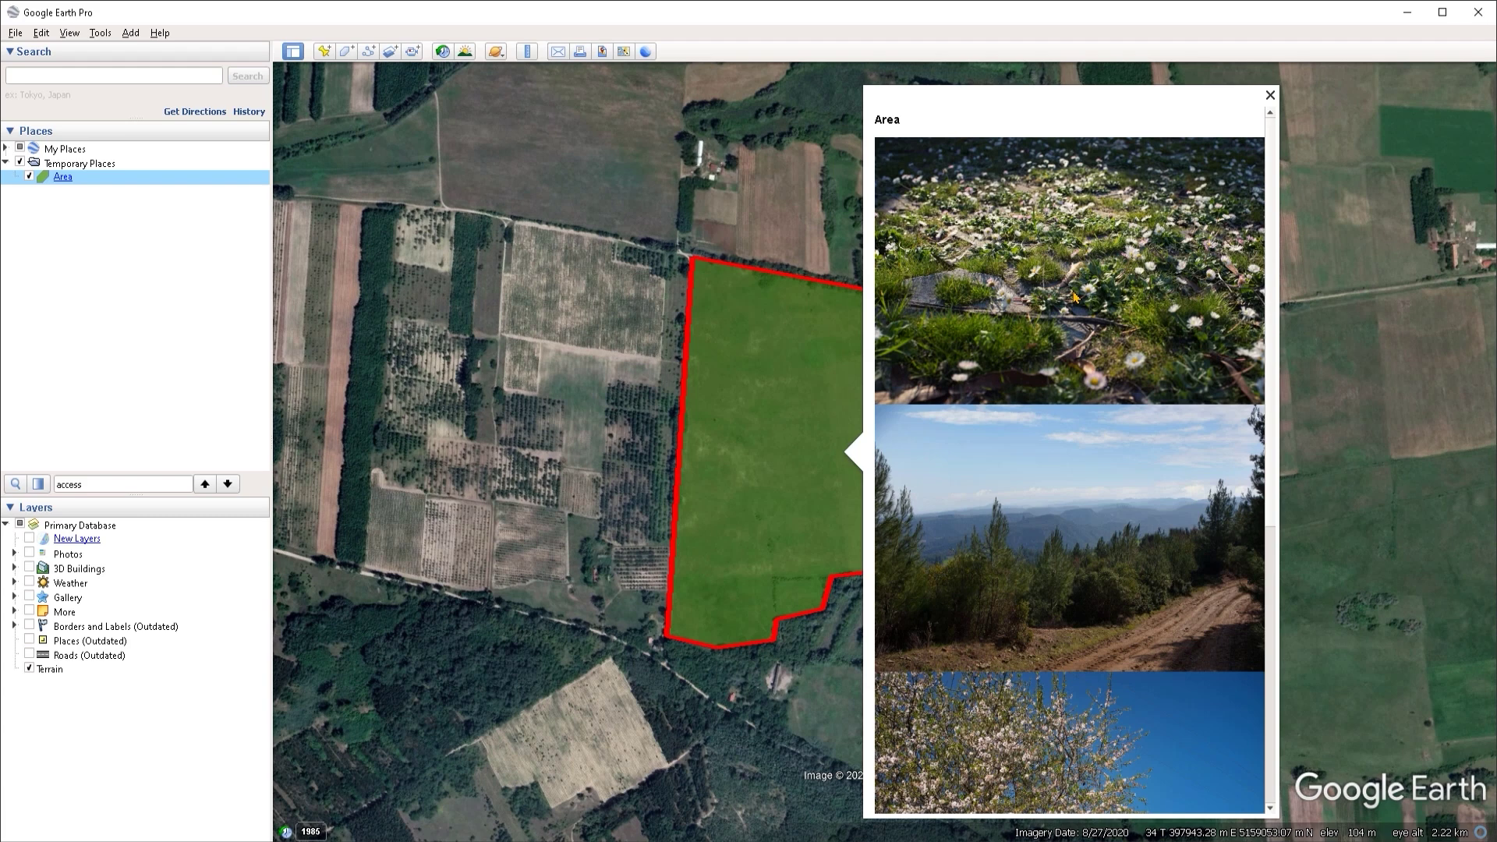
right_click(993, 228)
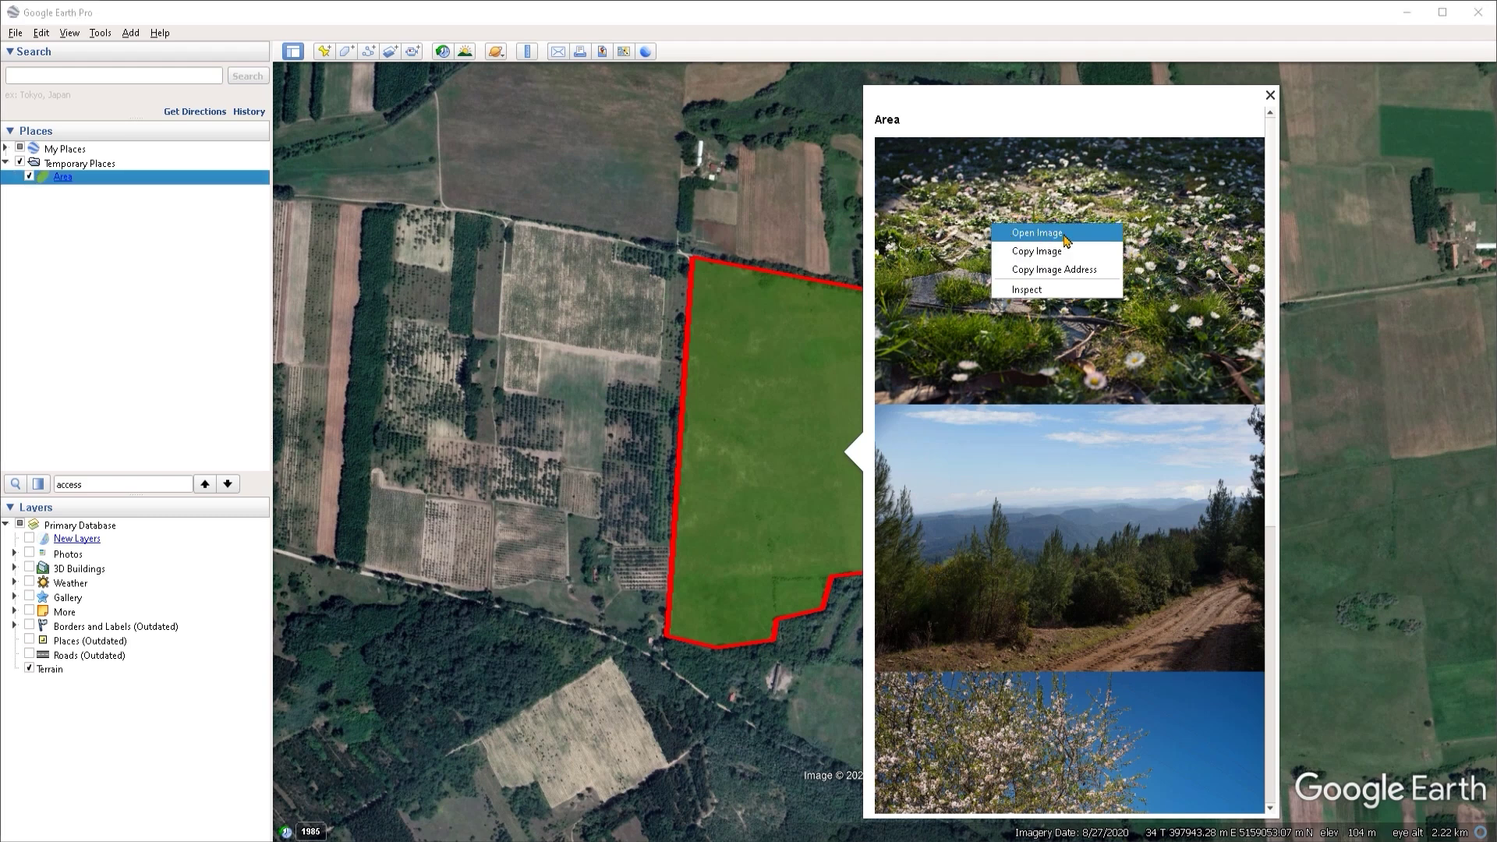
click(1050, 238)
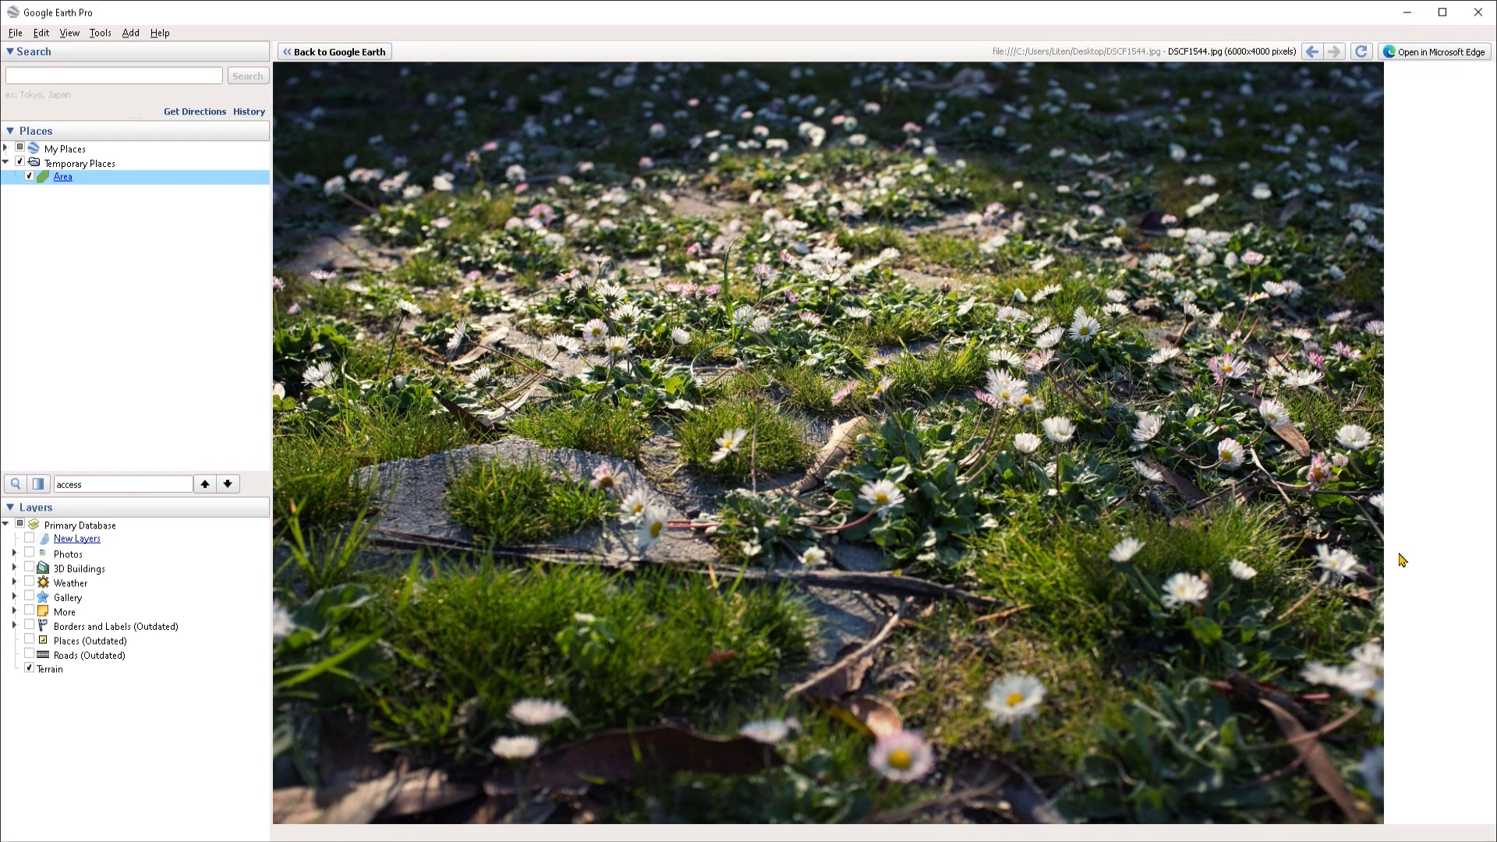
click(644, 377)
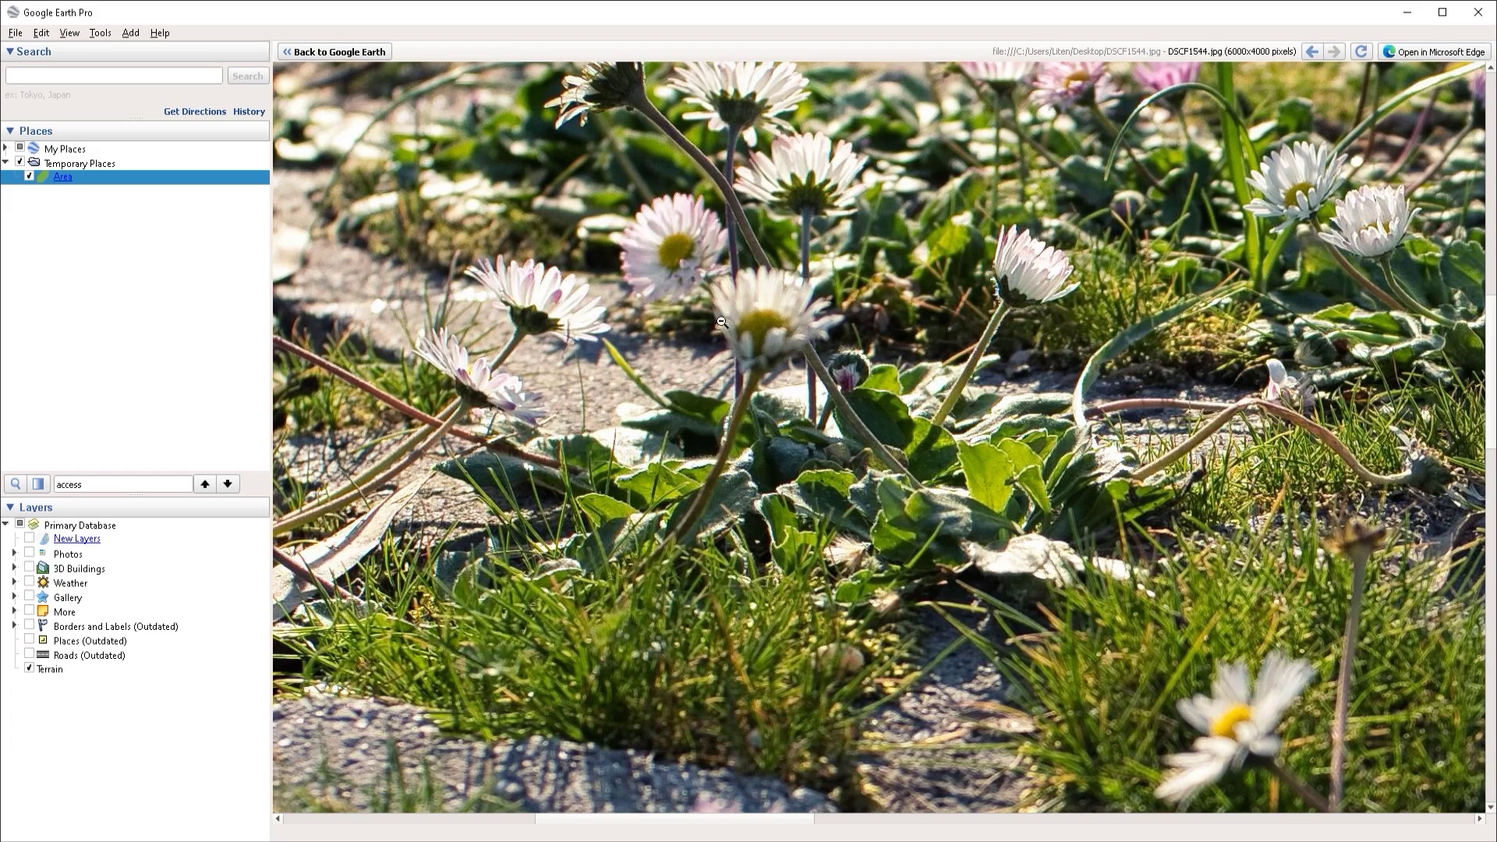
middle_click(831, 297)
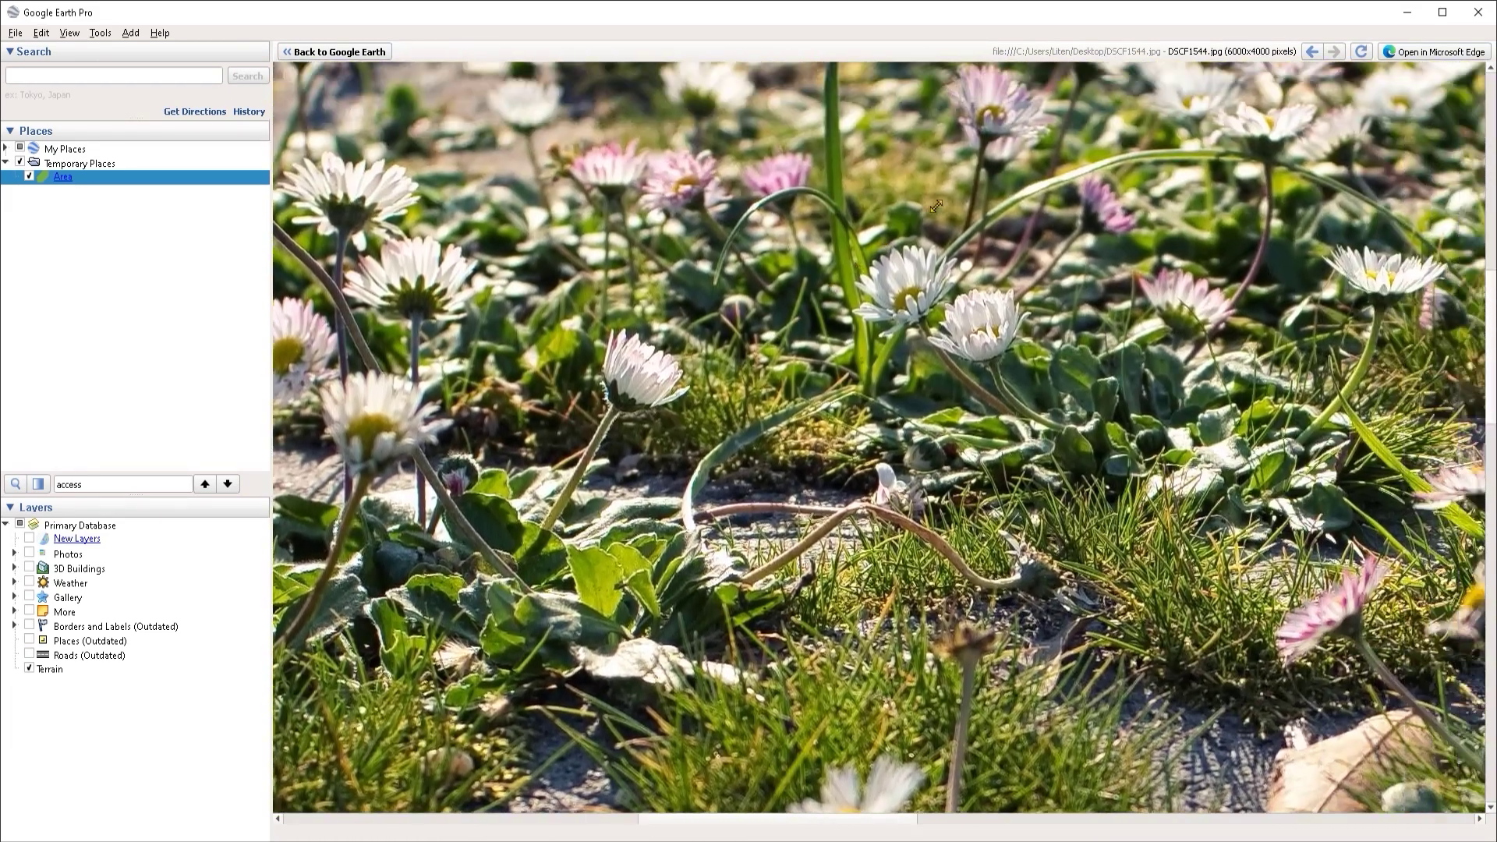
middle_click(837, 226)
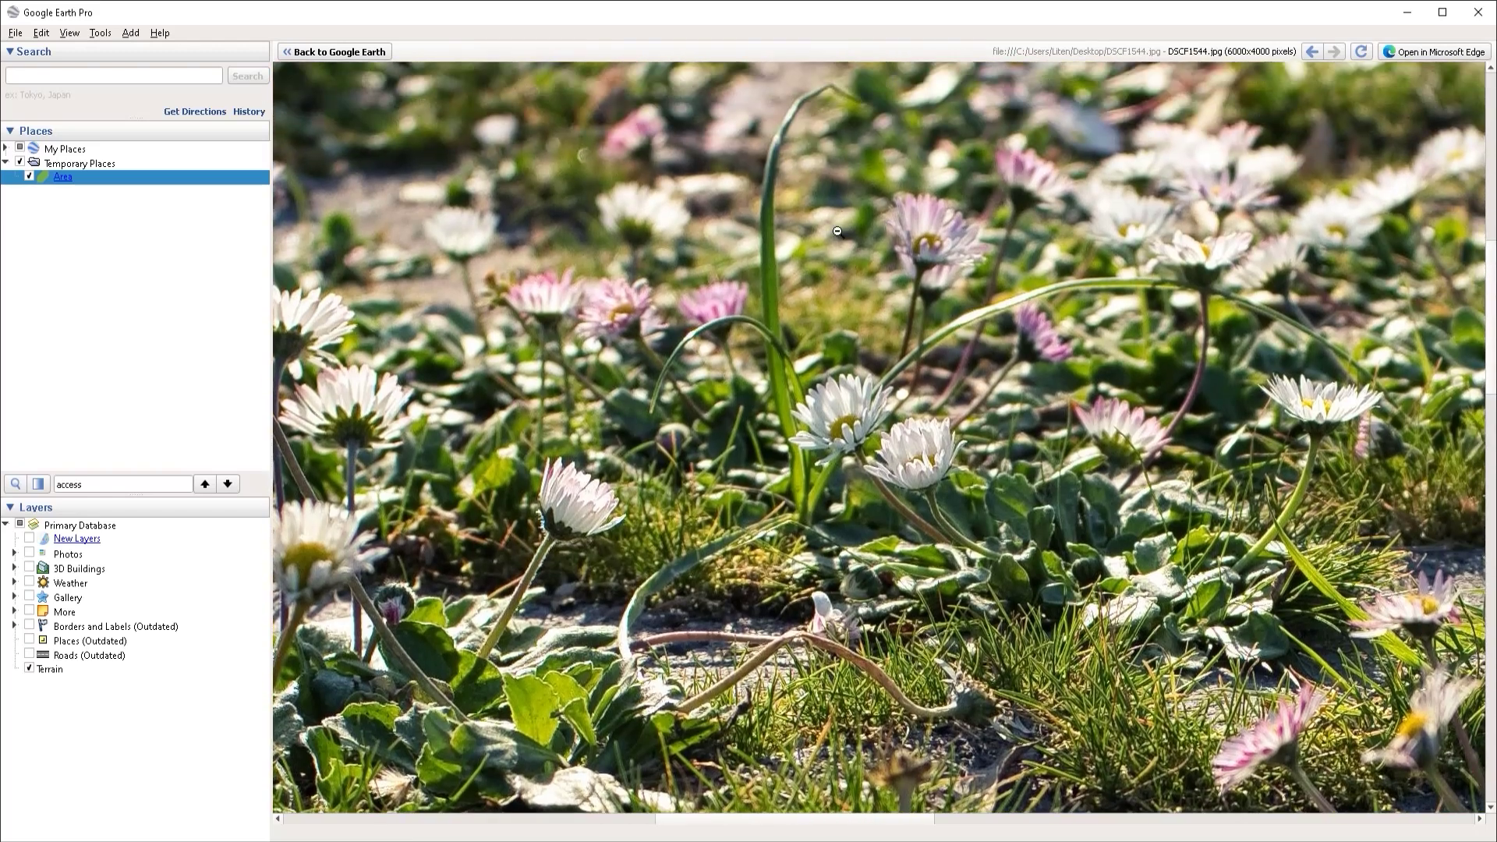
click(675, 274)
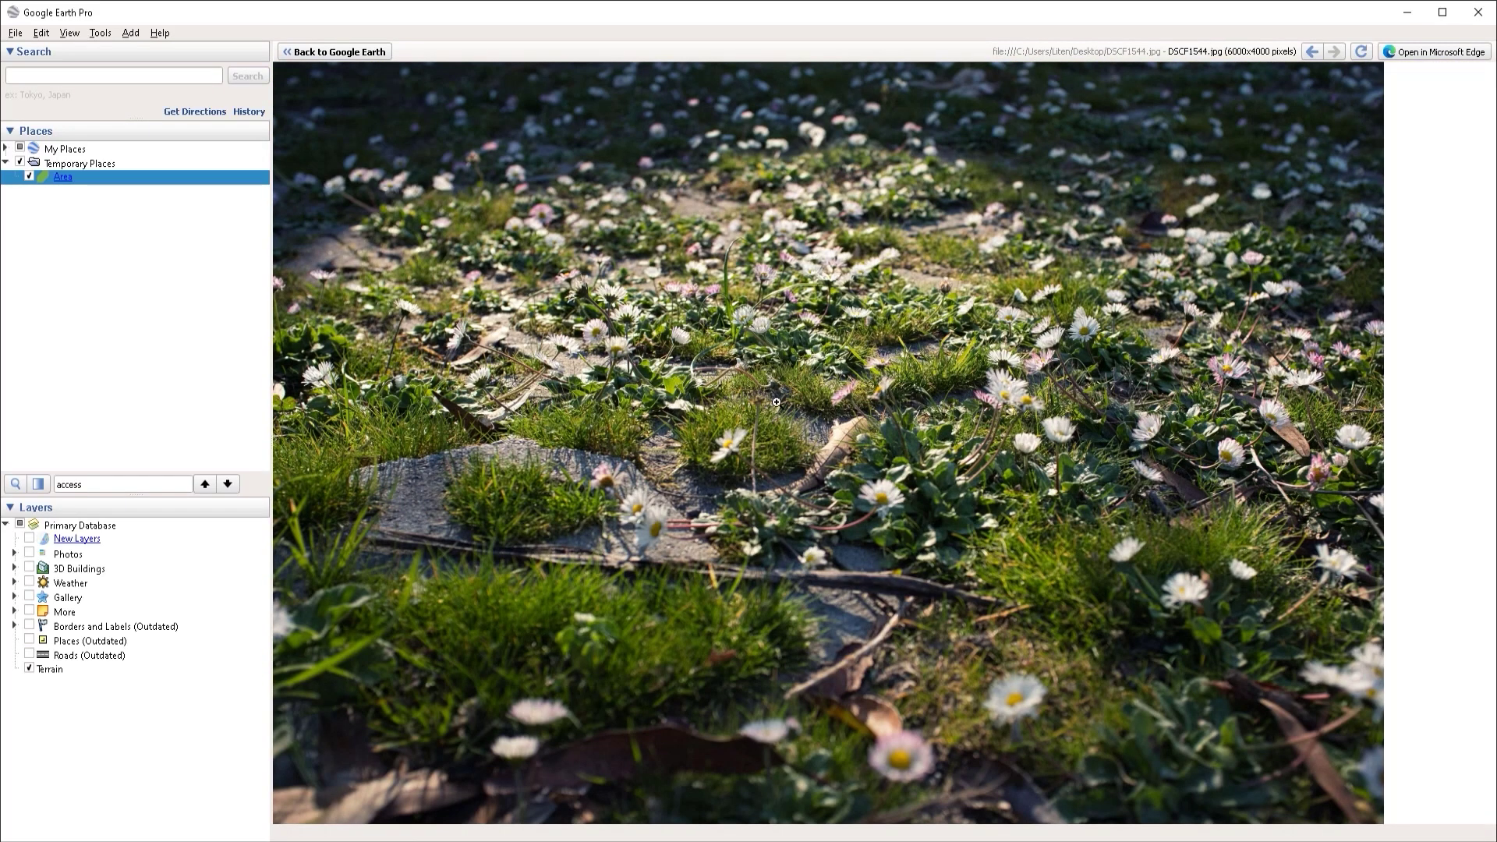
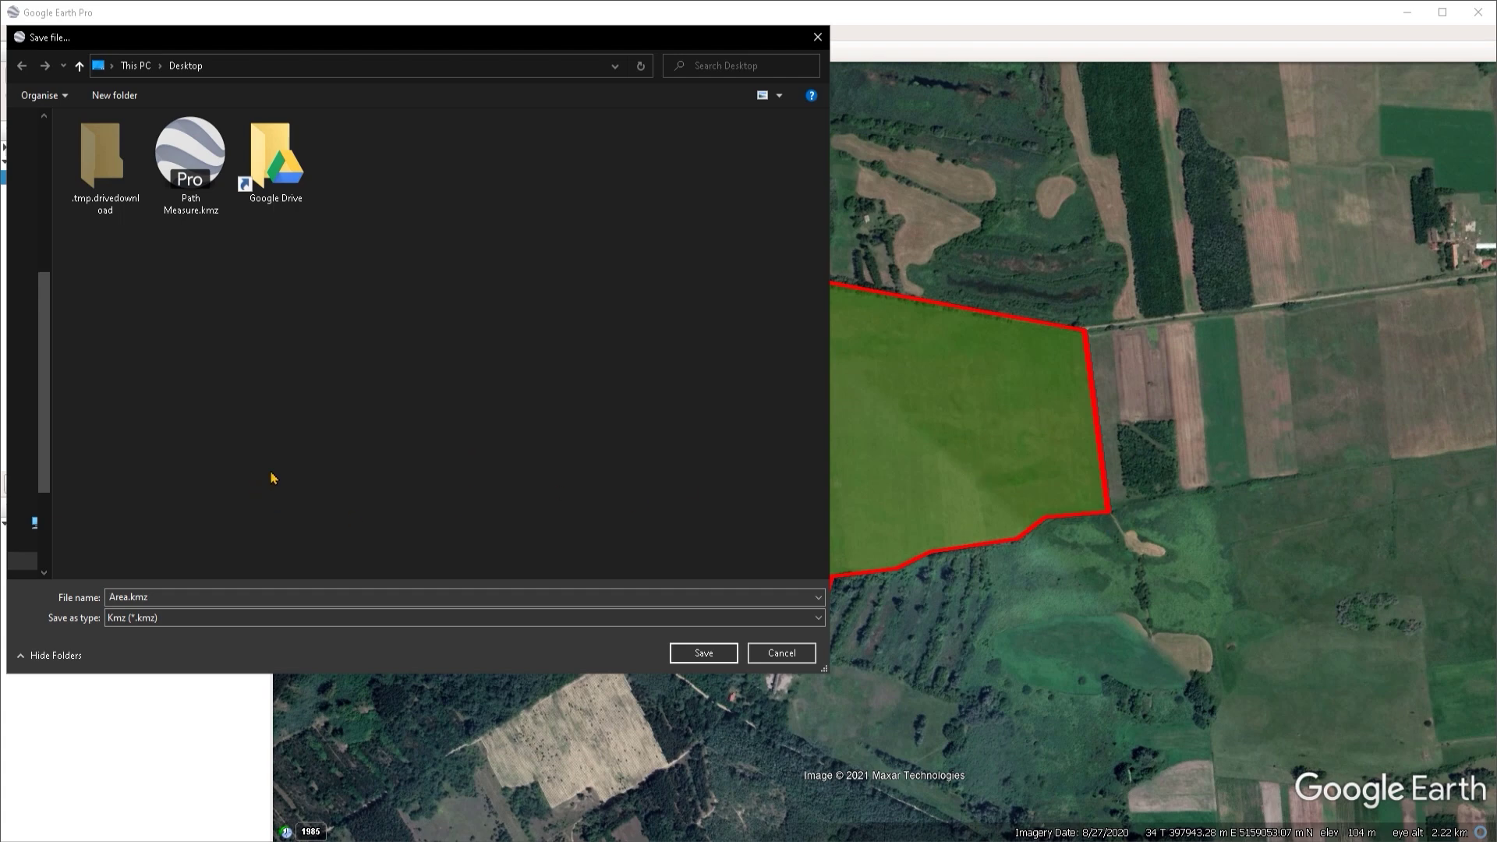
Save the Area polygon to the Desktop as Area.kmz in the Kmz format
click(157, 619)
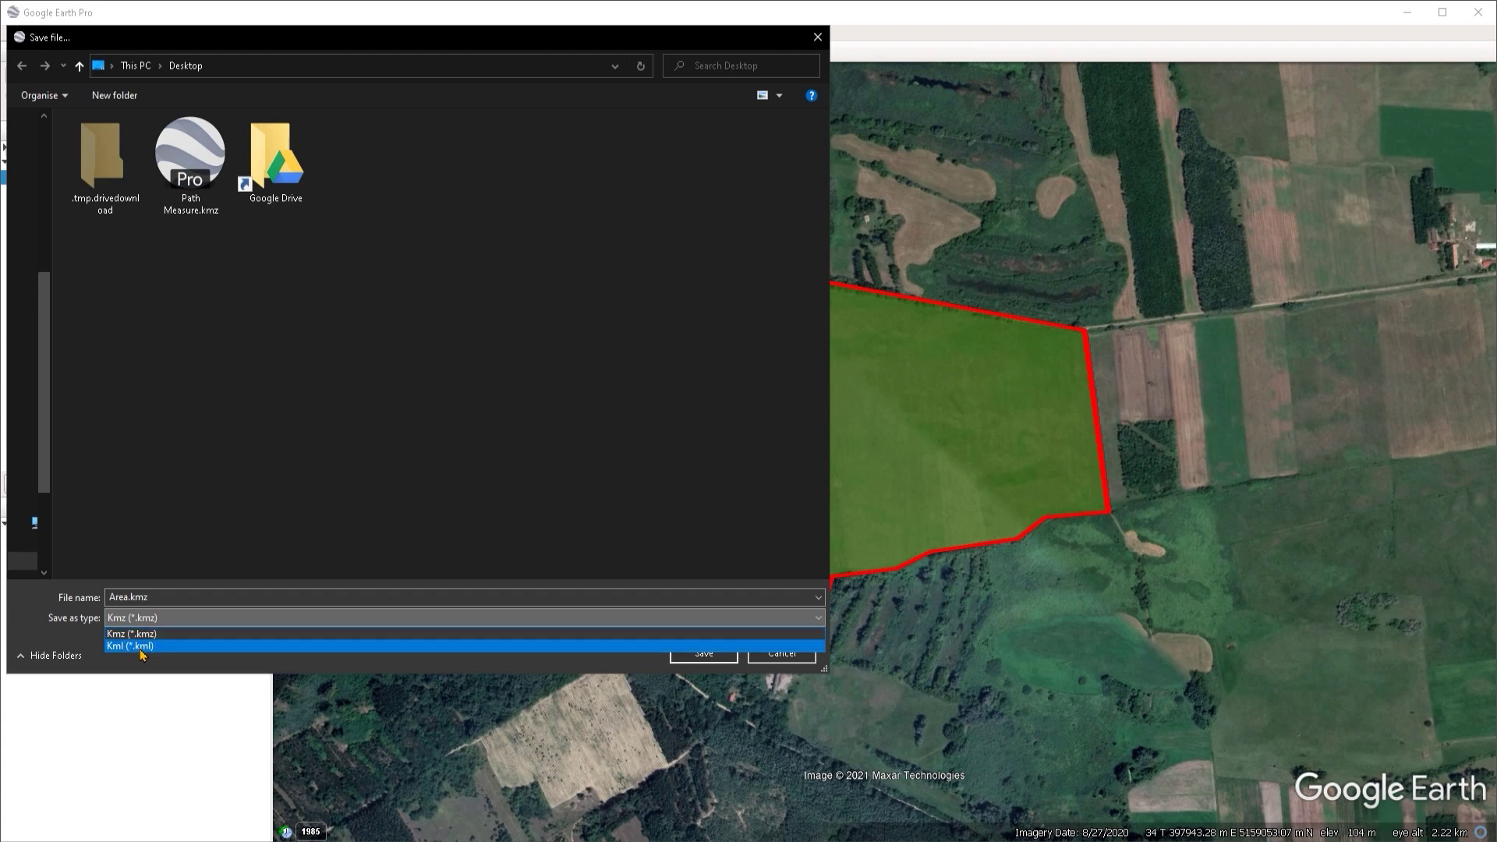
click(129, 647)
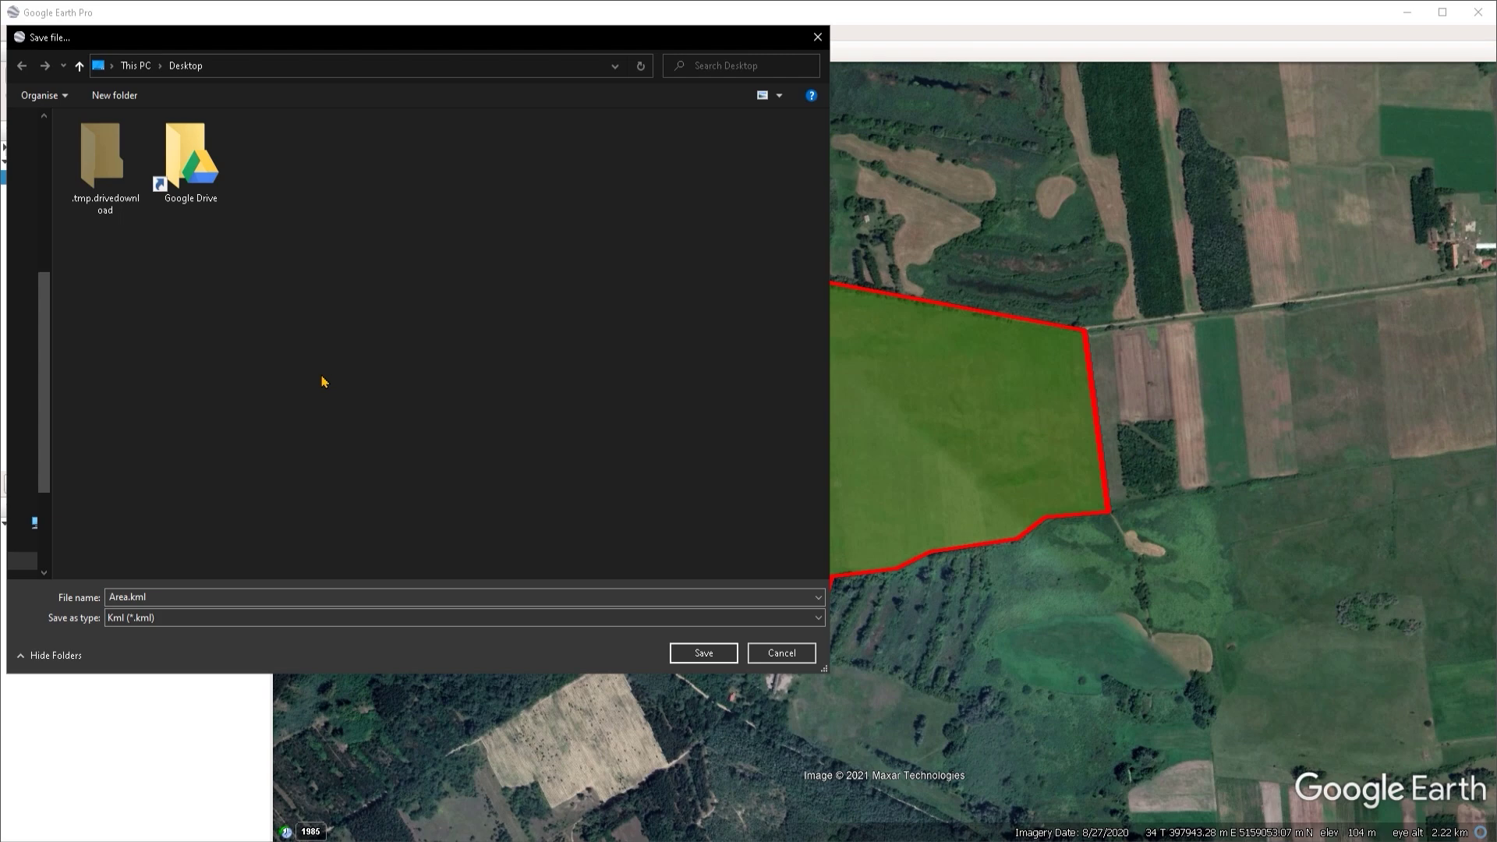
click(160, 618)
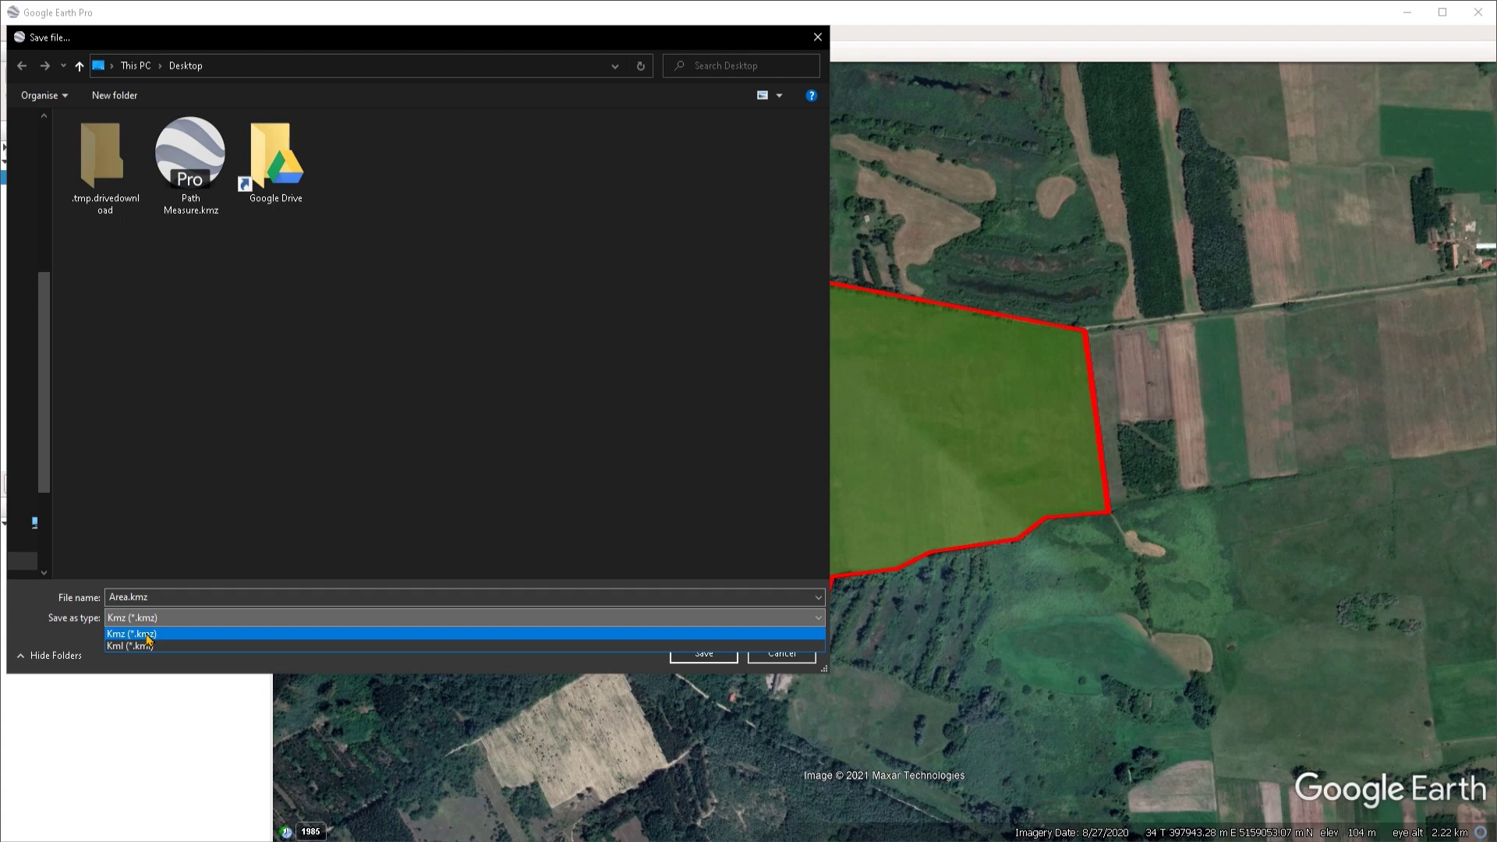
click(147, 637)
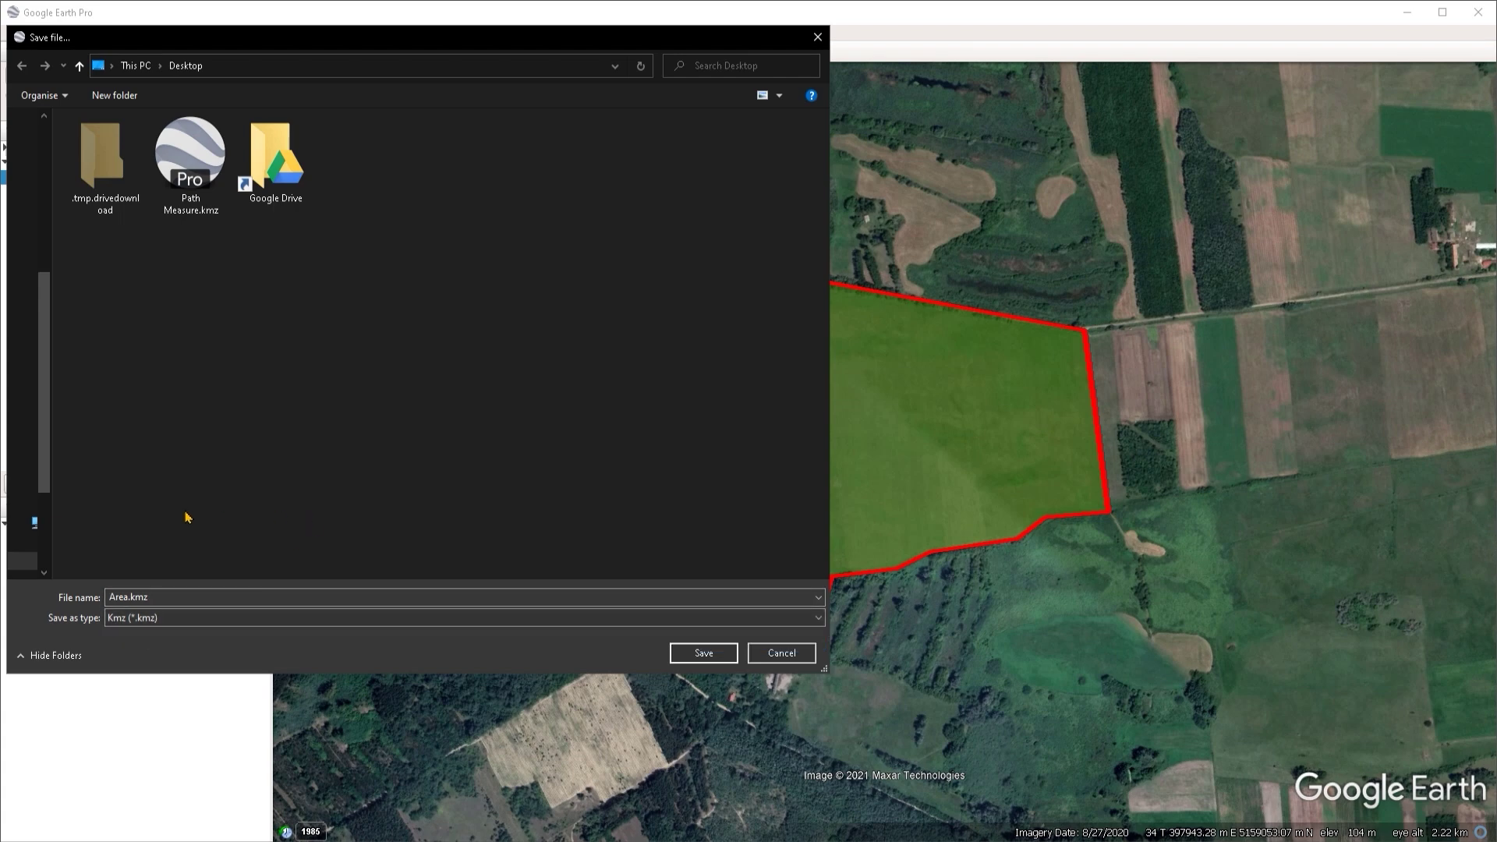
click(703, 653)
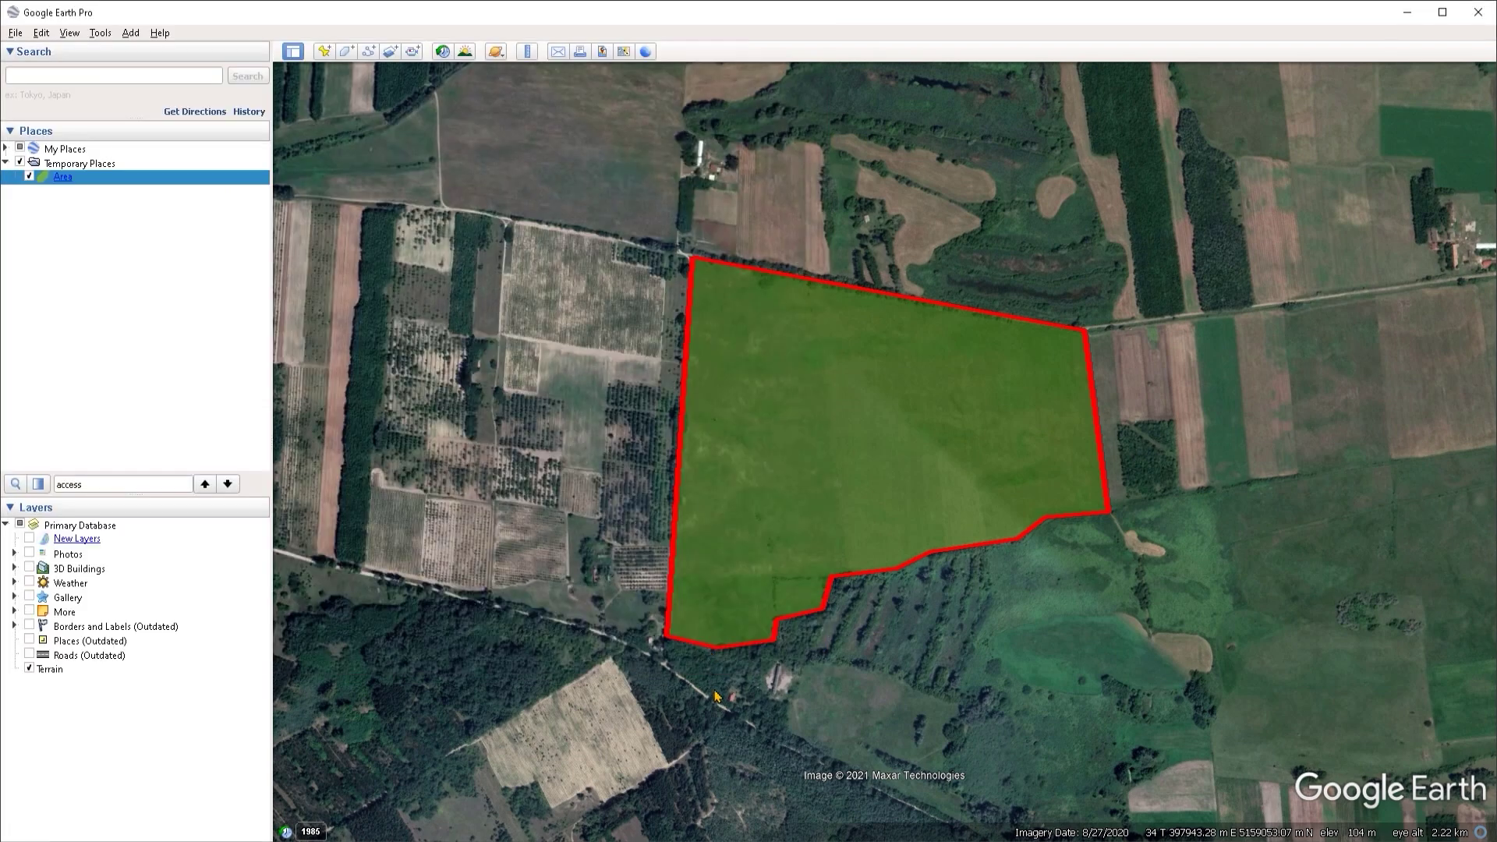
Delete the Area polygon from Temporary Places
right_click(124, 180)
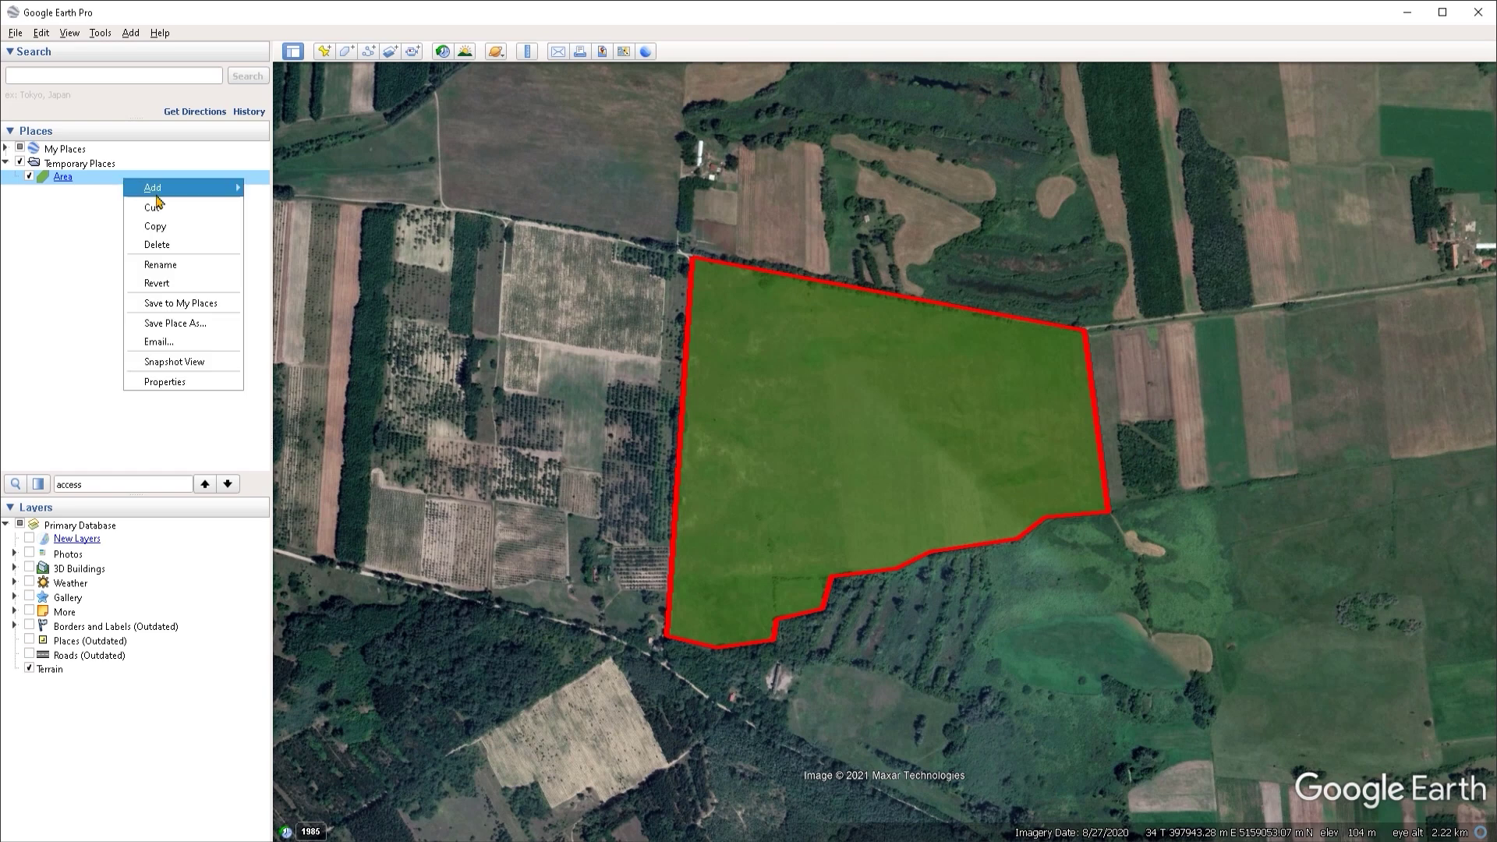
click(168, 248)
click(755, 445)
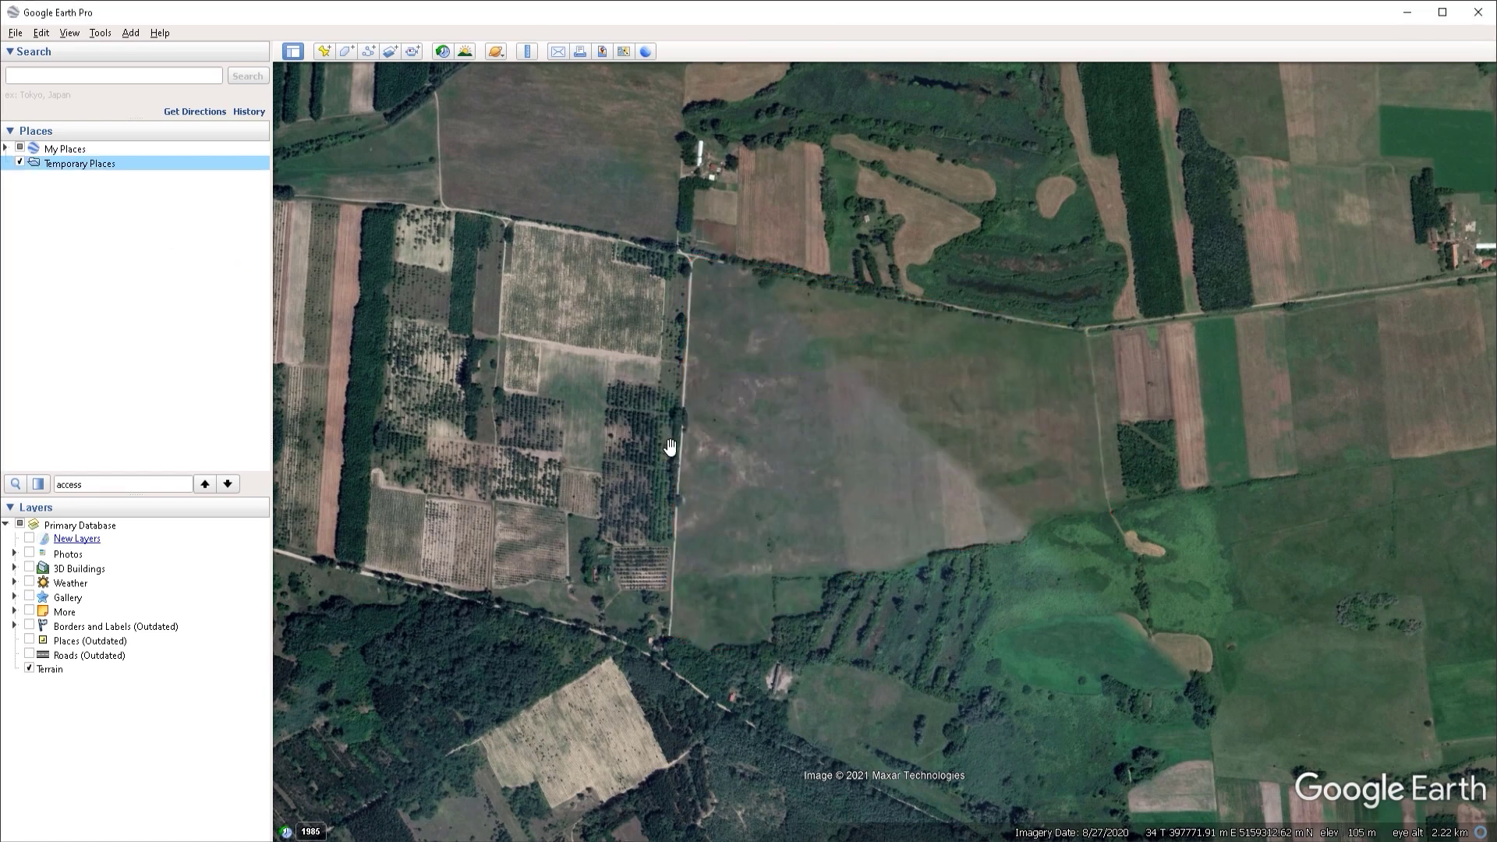
Import Area.kmz from the Desktop folder into Google Earth Pro and minimize the folder window
key(alt+Tab)
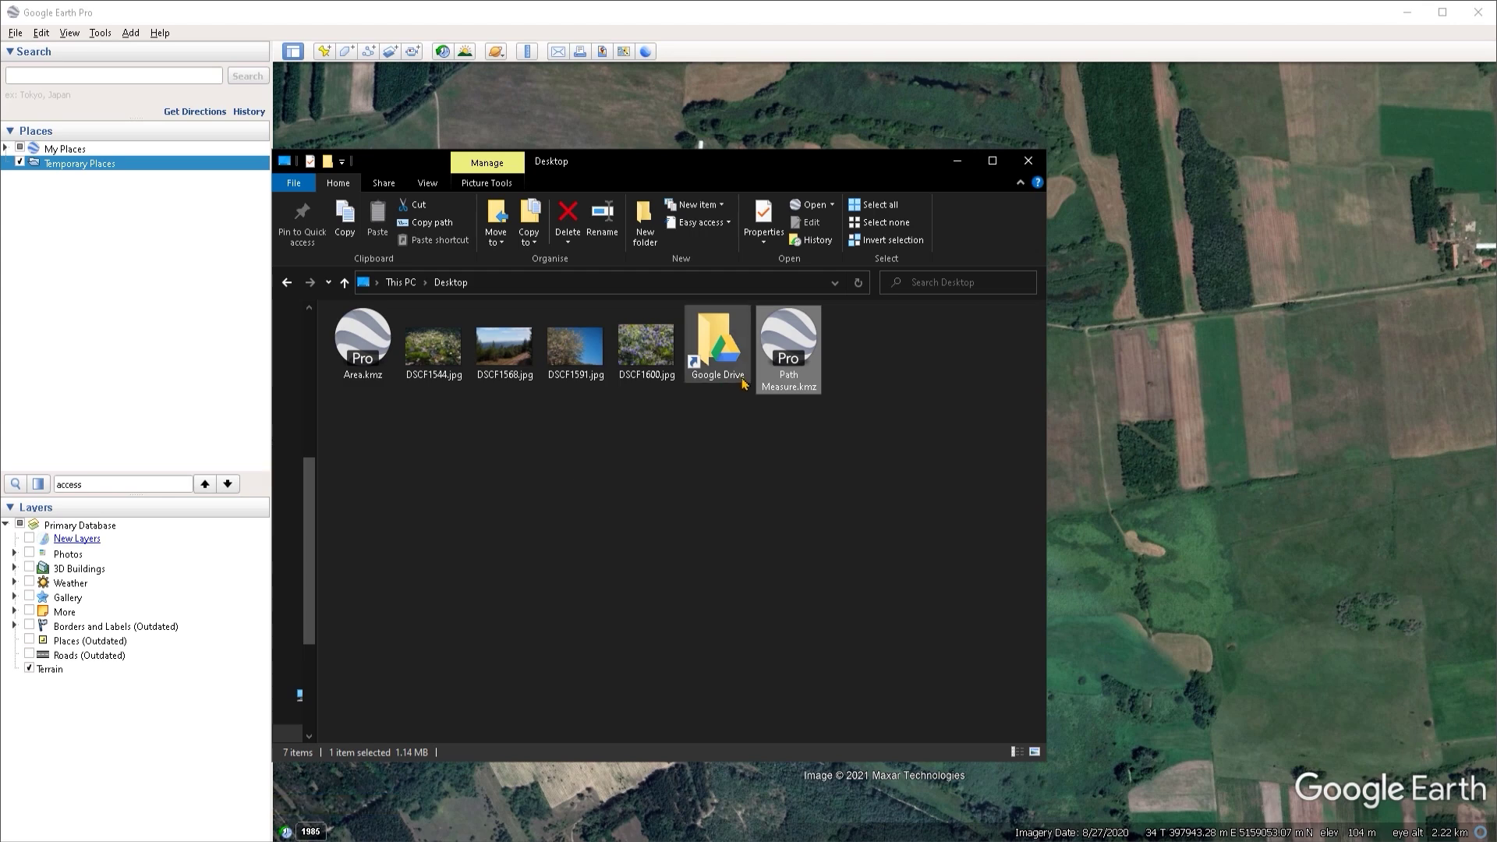
click(364, 355)
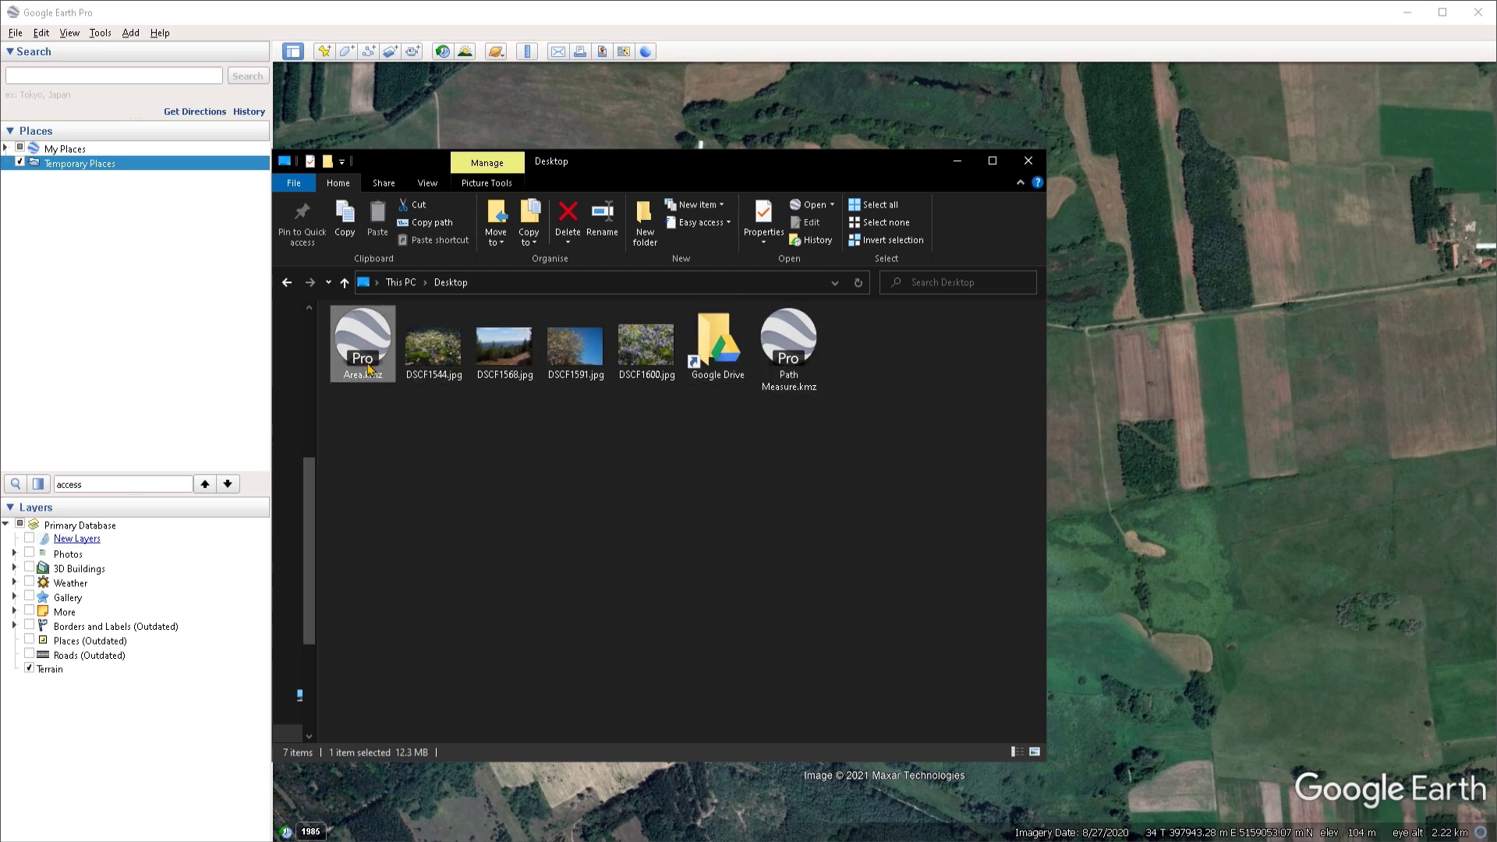
drag(368, 368, 1135, 436)
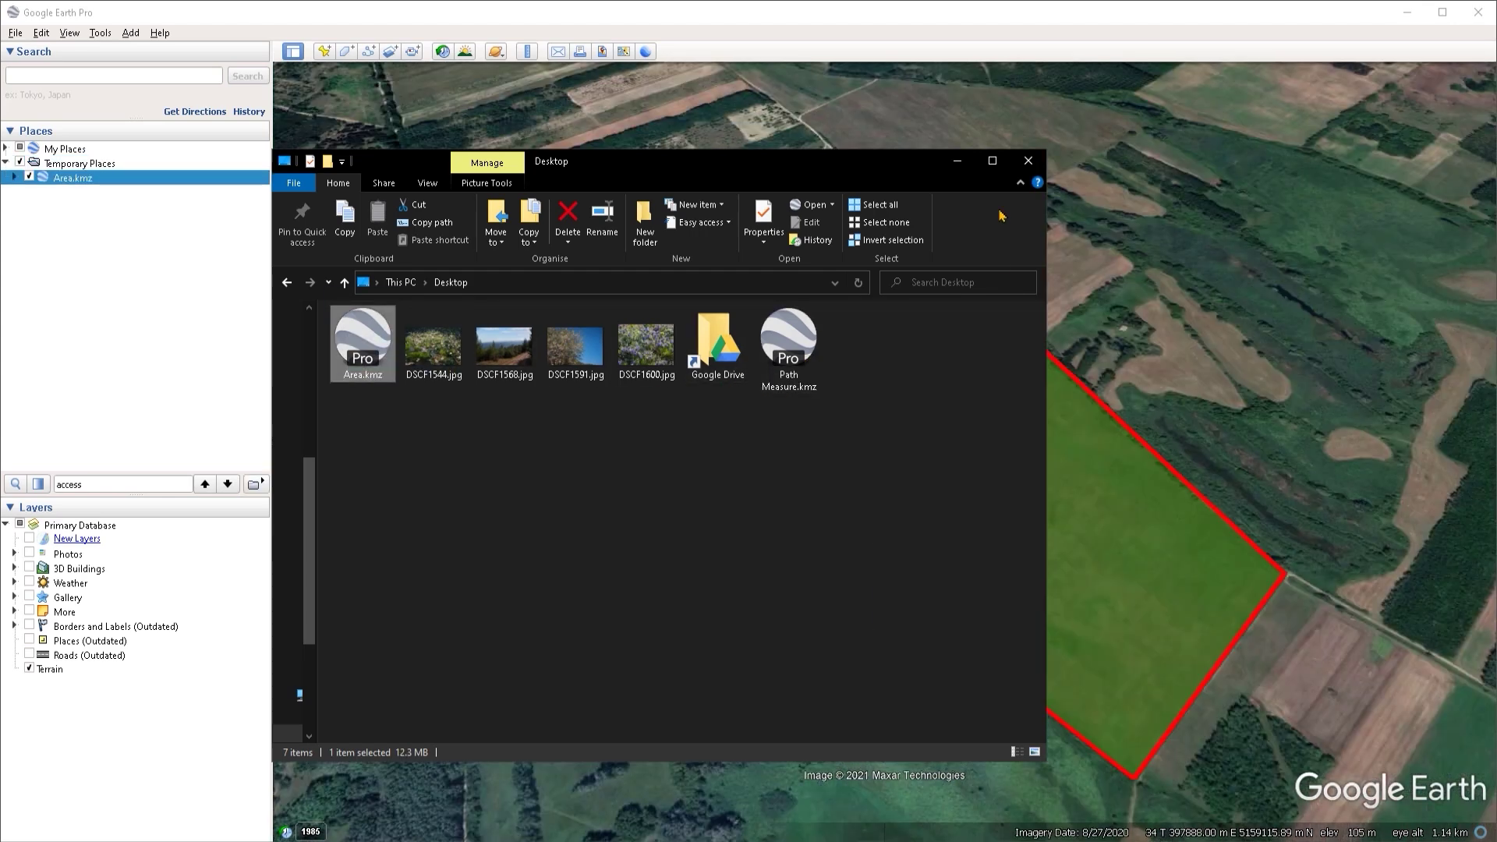
click(960, 162)
Open the imported Area polygon's description and look through its attached photos
drag(889, 494, 740, 424)
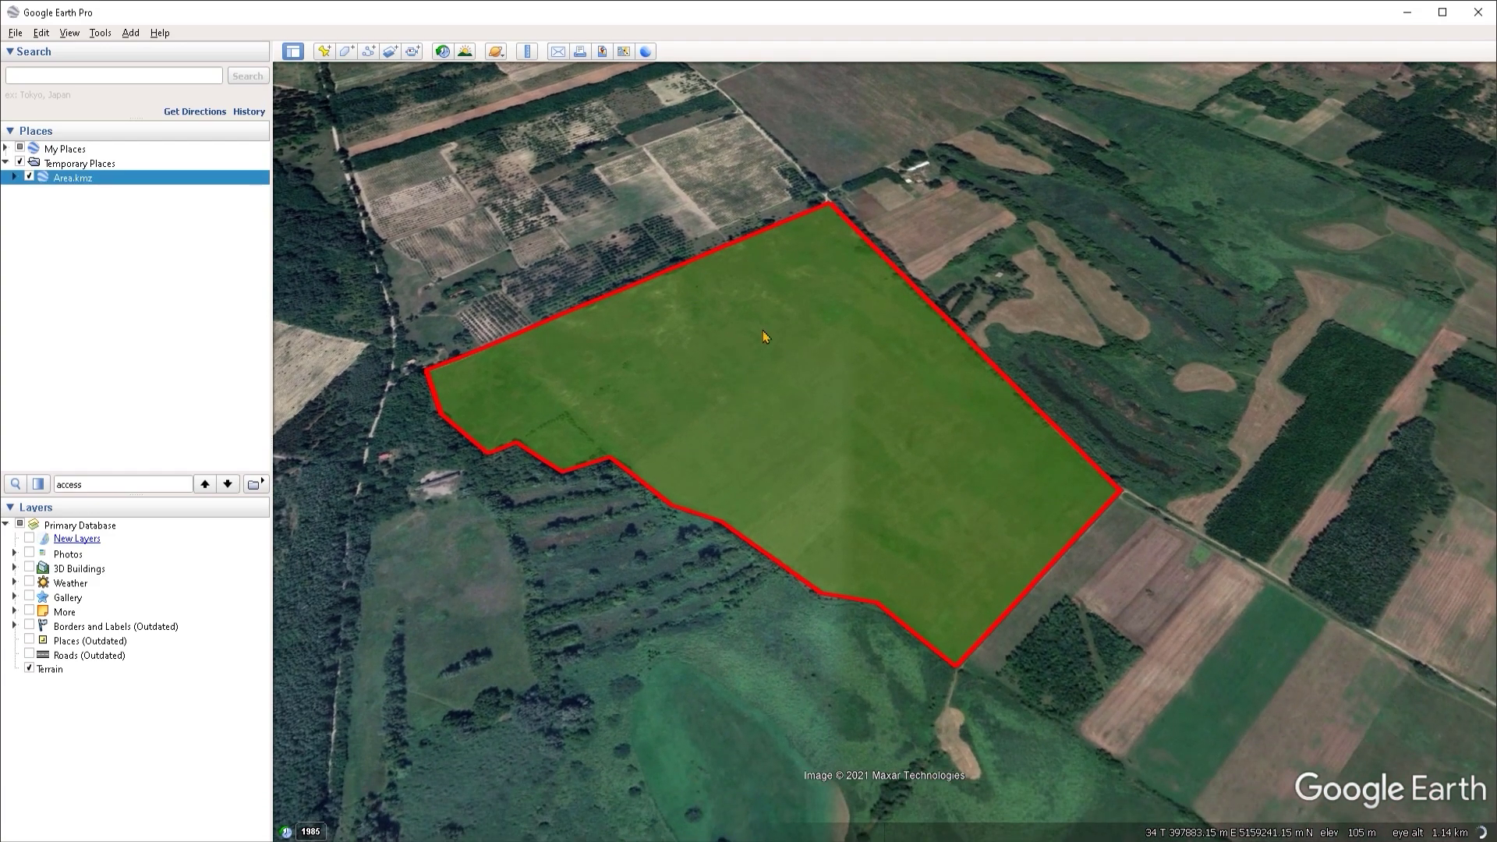
scroll(763, 335, up, 2)
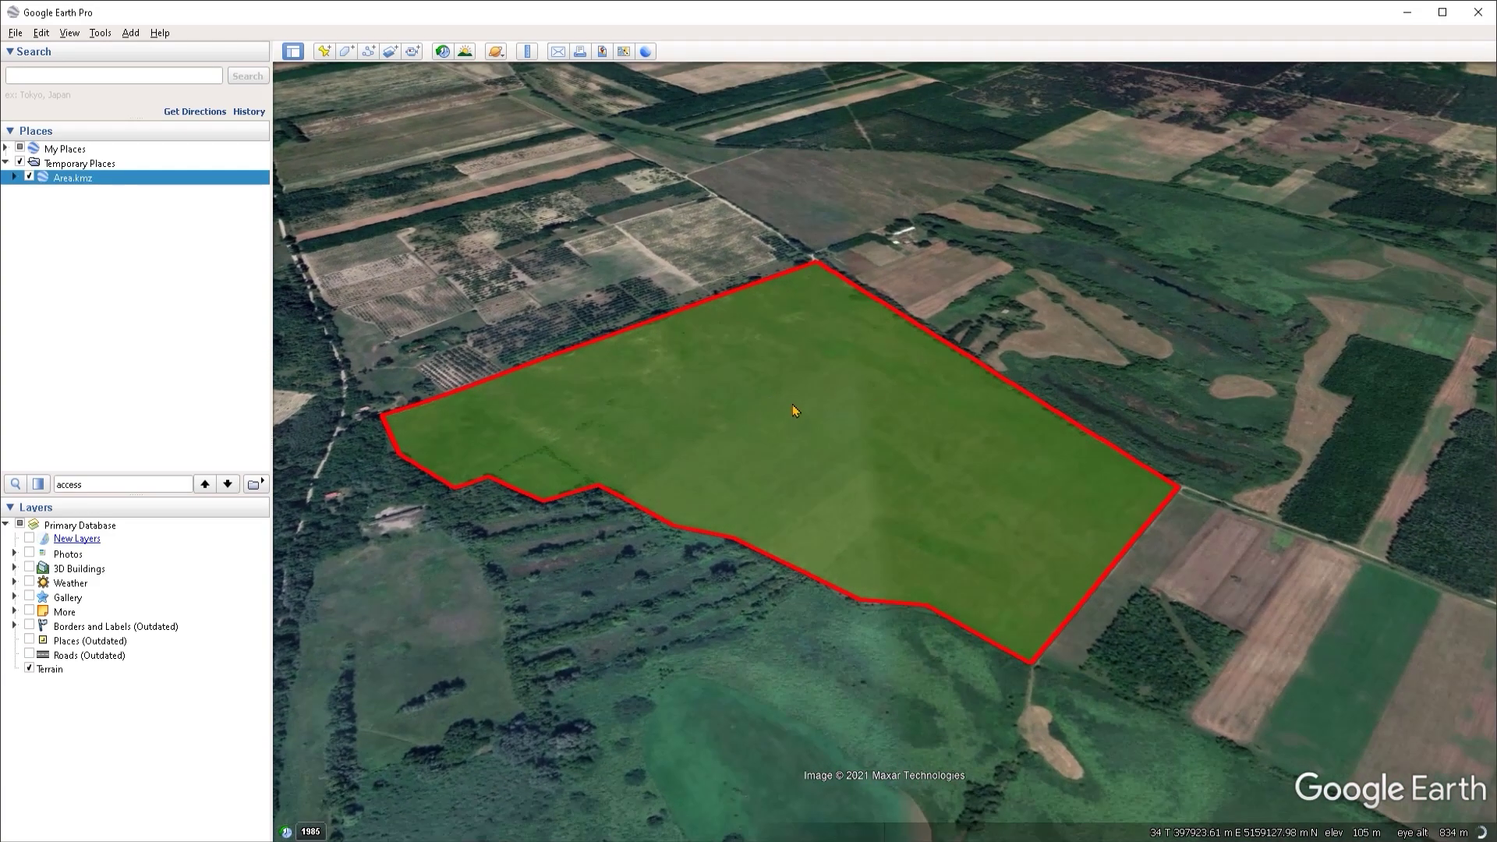
click(762, 403)
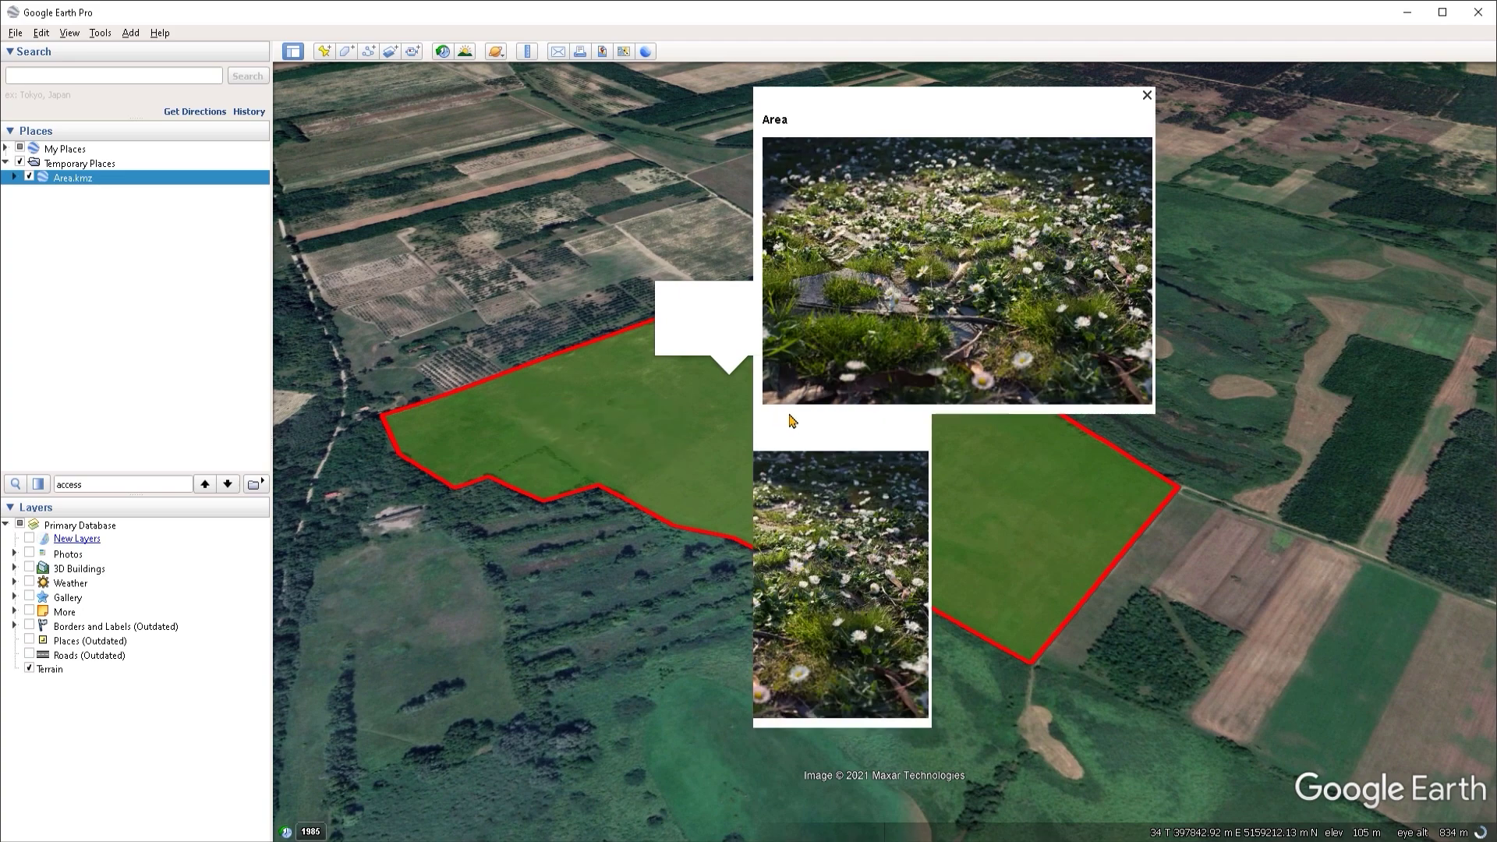
scroll(1016, 344, down, 2)
scroll(946, 413, down, 4)
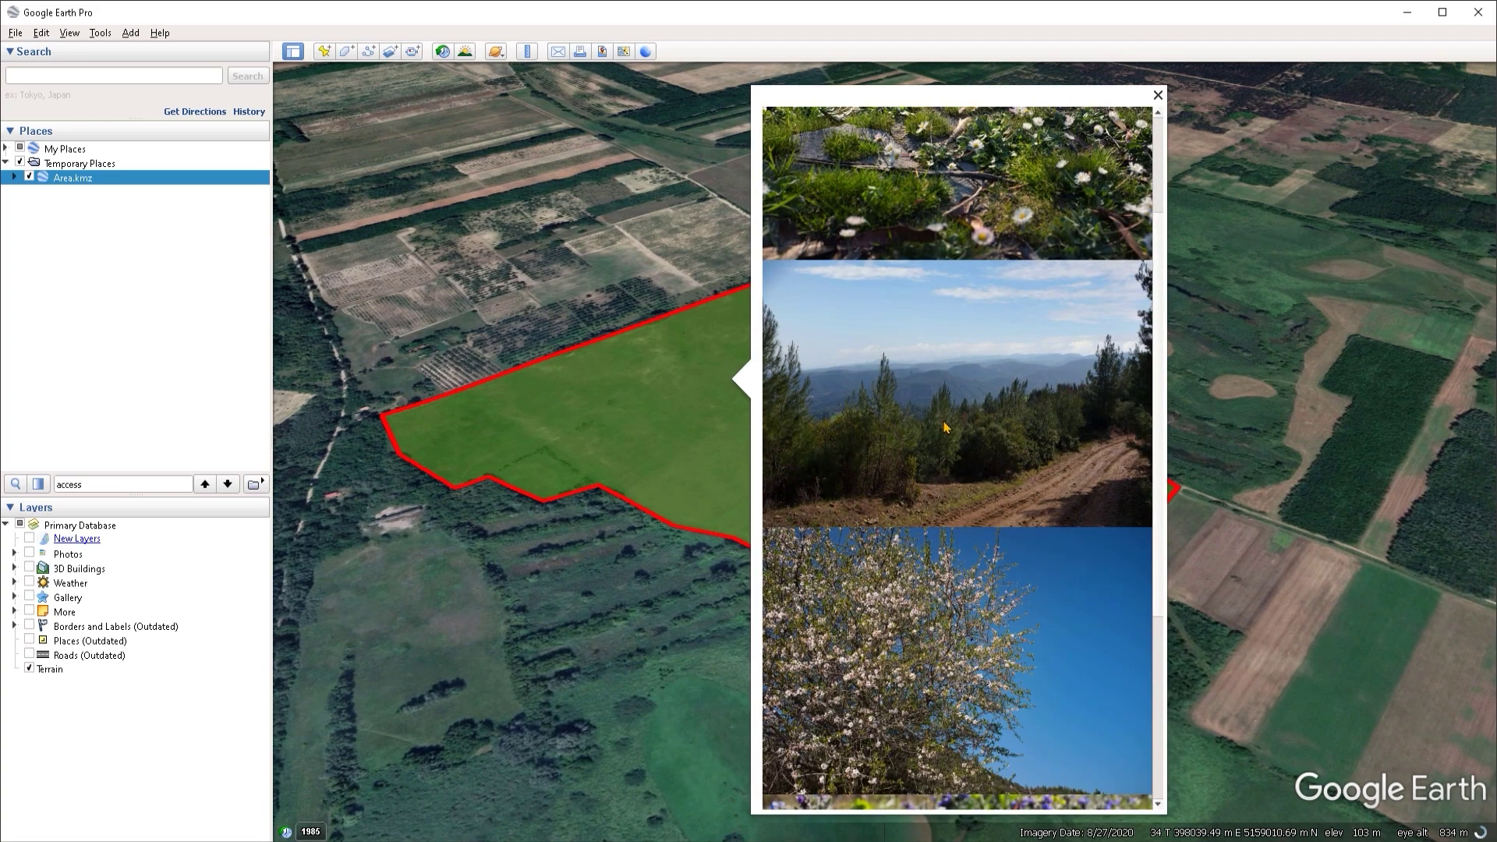
scroll(957, 444, up, 3)
scroll(958, 464, up, 2)
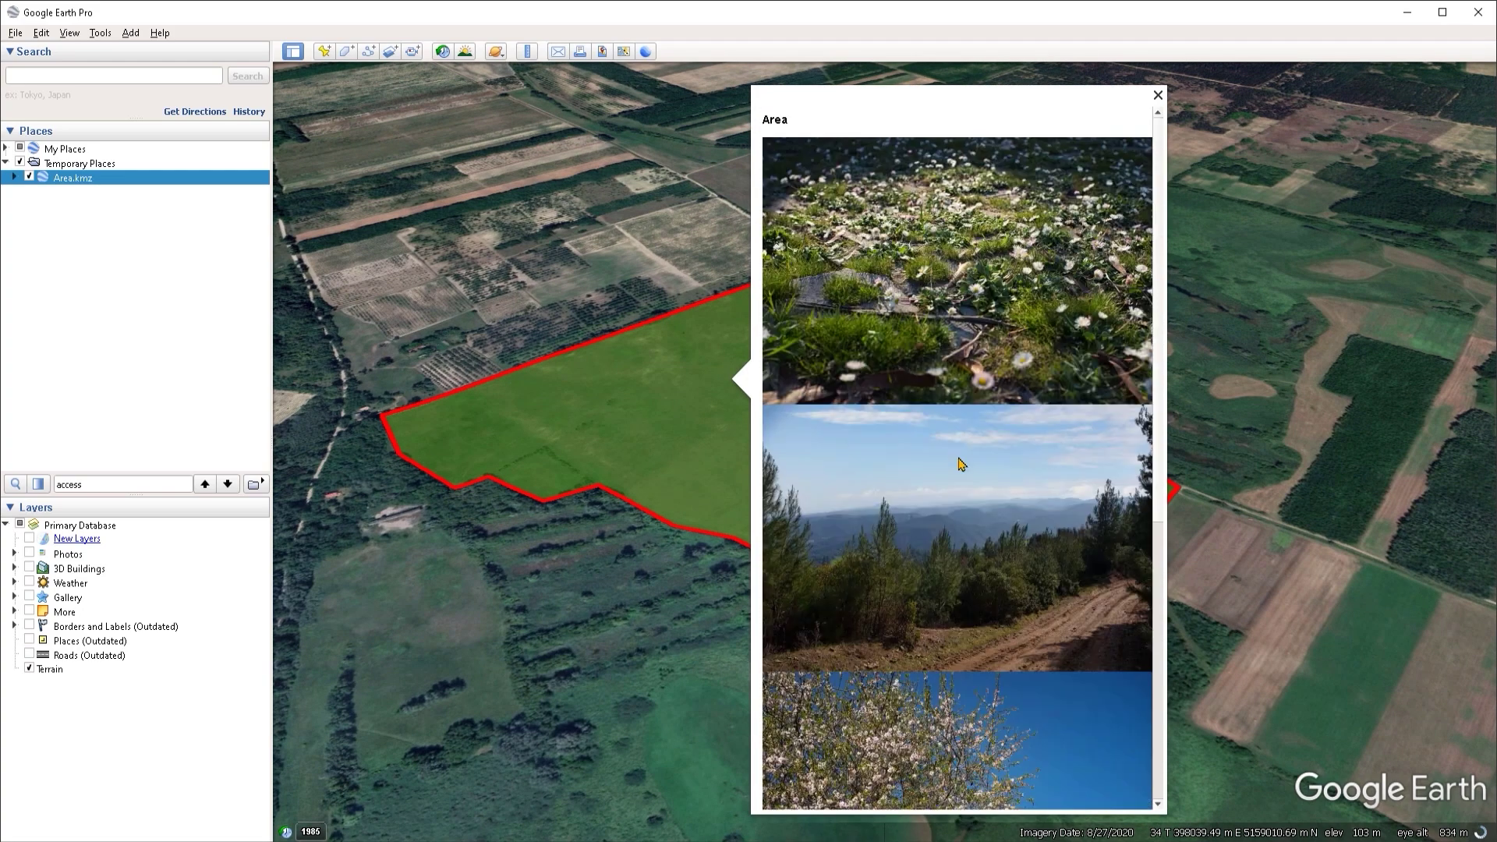
scroll(928, 474, down, 2)
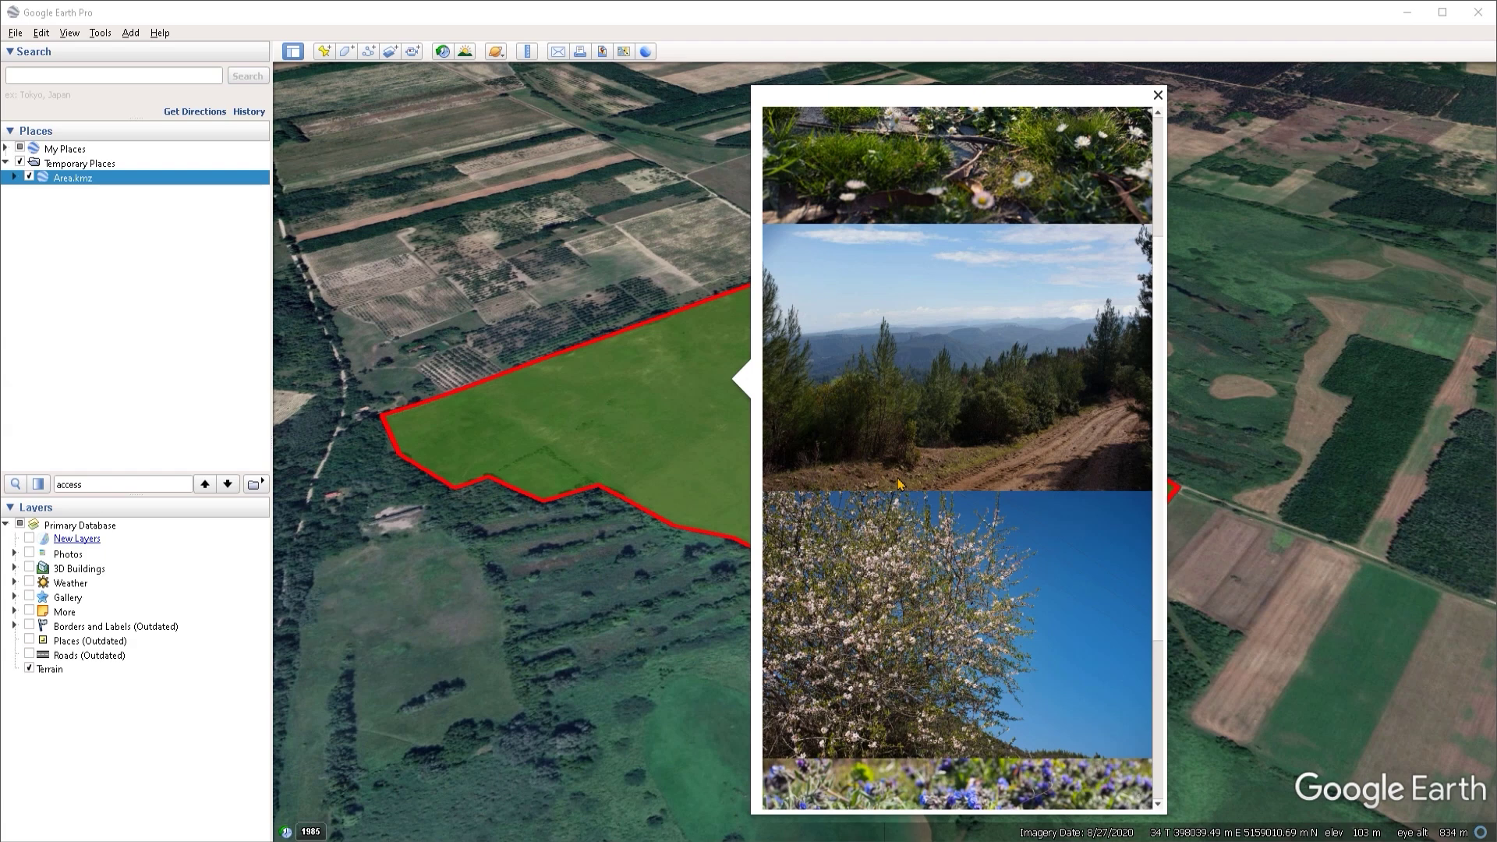